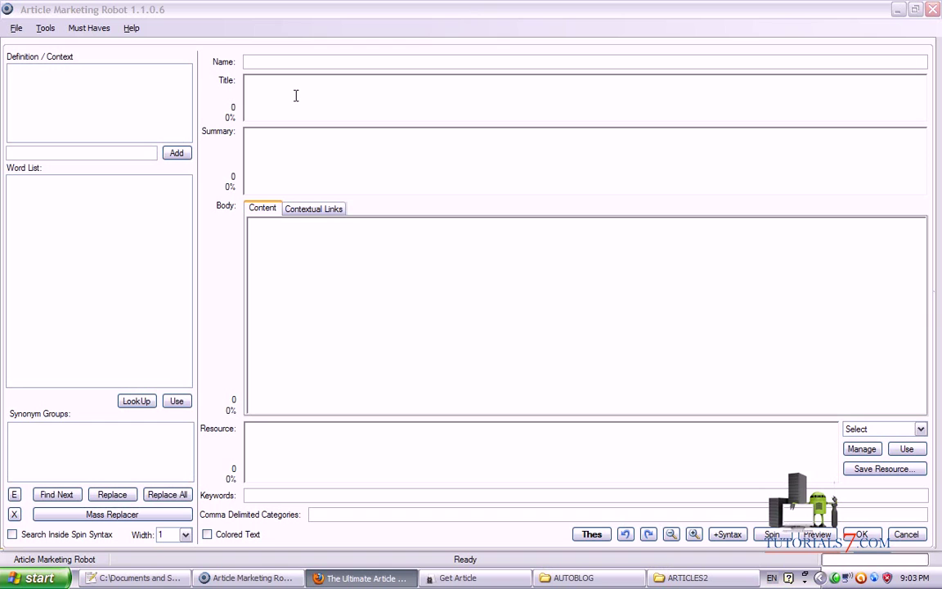
Switch to Firefox and look at the heading of the Carpet Cleaning Company London site.
click(393, 9)
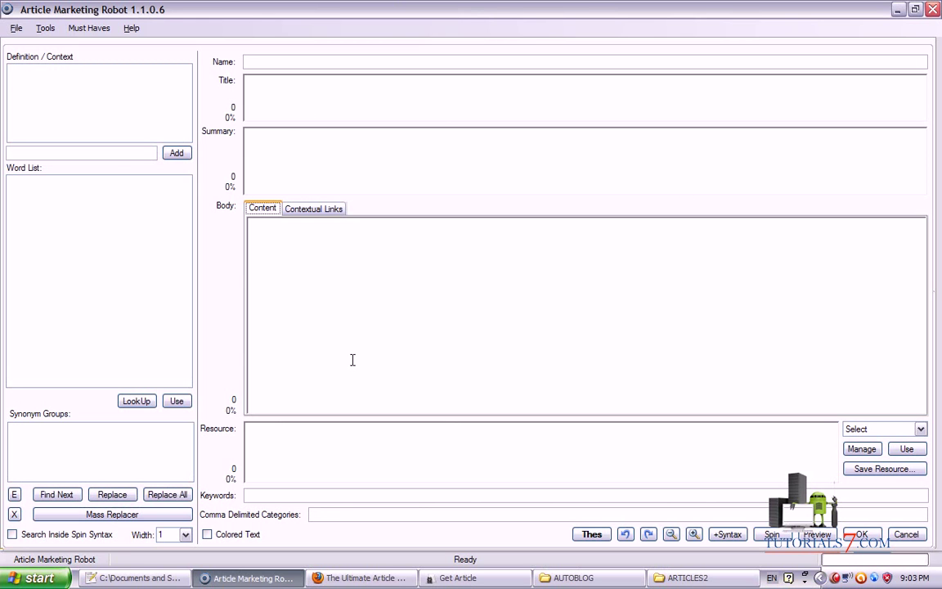
click(360, 577)
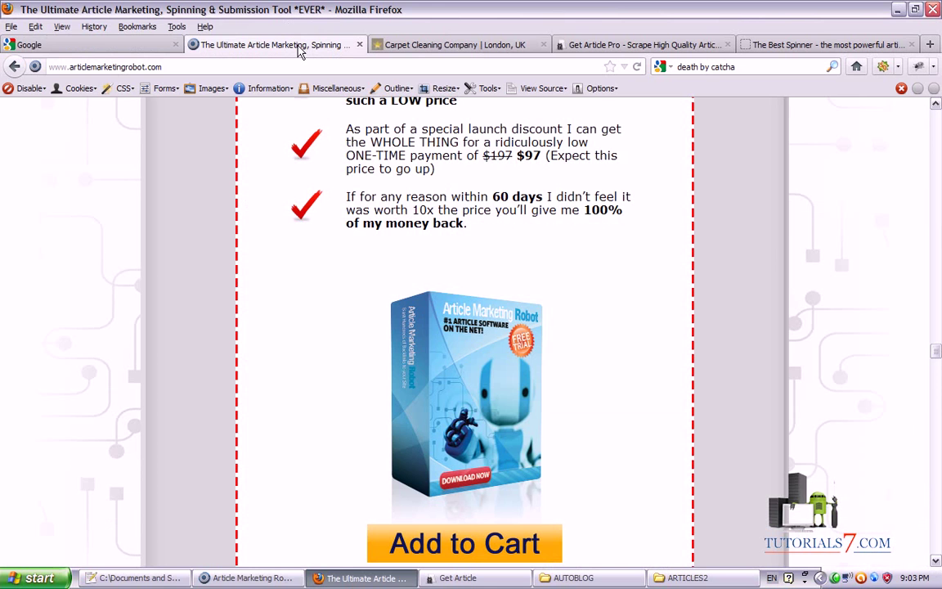
click(402, 46)
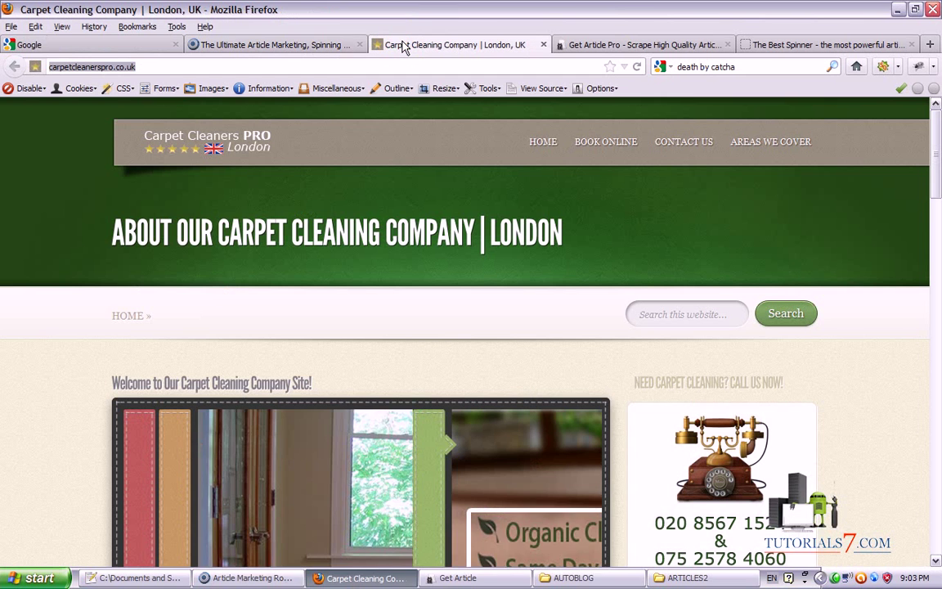
mouse_move(92, 199)
mouse_down()
mouse_move(409, 197)
mouse_move(604, 257)
mouse_move(95, 273)
mouse_move(88, 201)
mouse_up()
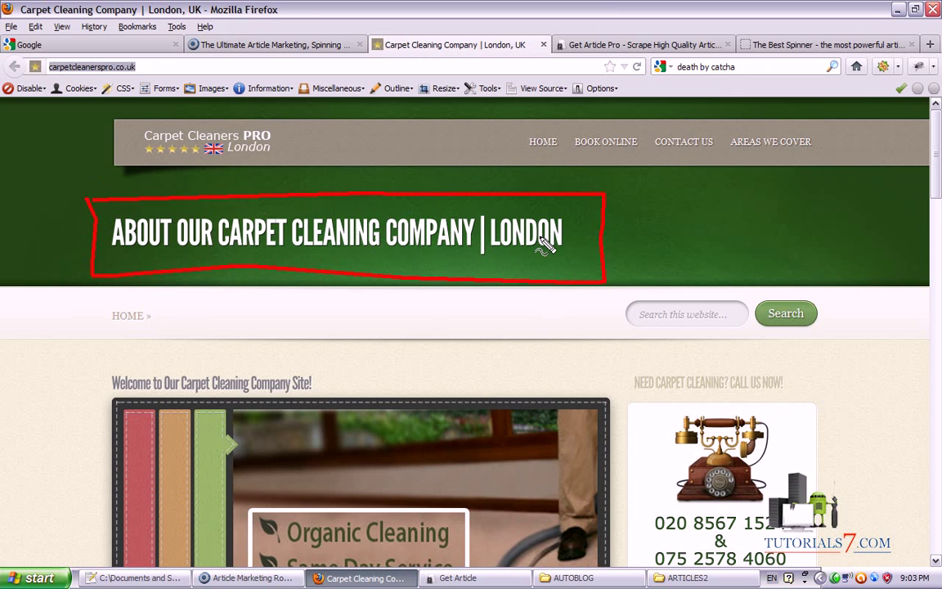
mouse_move(751, 211)
mouse_down()
mouse_move(623, 217)
mouse_move(599, 239)
mouse_up()
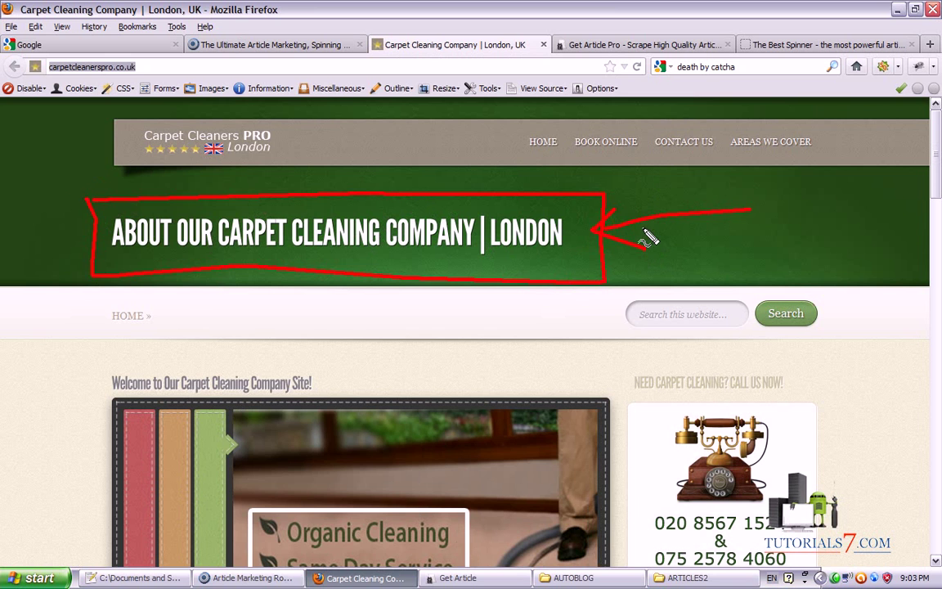
key(Escape)
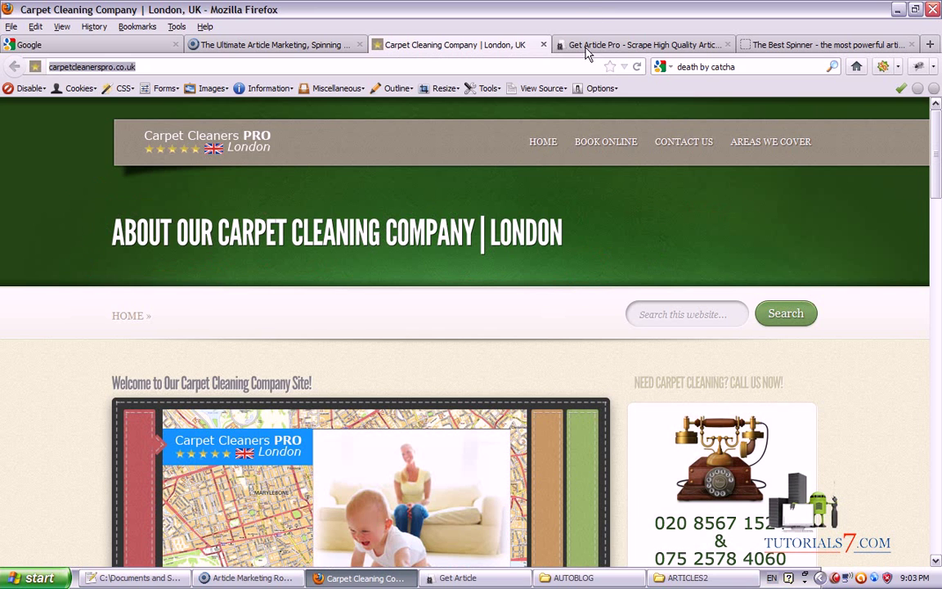
View the Get Article Pro sales page and examine its one-time purchase price.
click(577, 48)
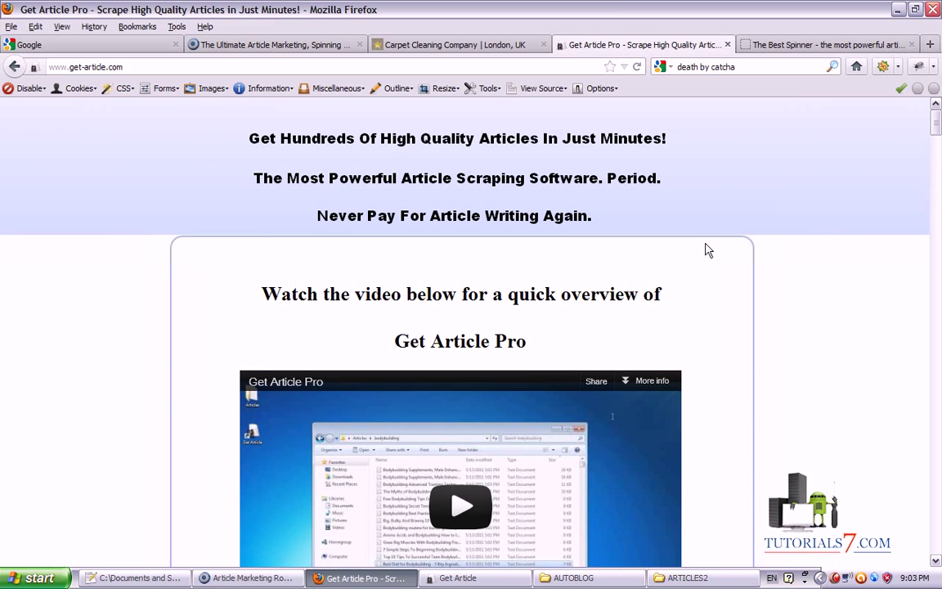
drag(936, 113, 938, 199)
mouse_move(471, 307)
mouse_down()
mouse_move(435, 301)
mouse_move(481, 325)
mouse_move(467, 320)
mouse_up()
mouse_move(718, 188)
mouse_down()
mouse_move(501, 308)
mouse_move(528, 317)
mouse_up()
drag(92, 186, 411, 309)
drag(334, 309, 412, 309)
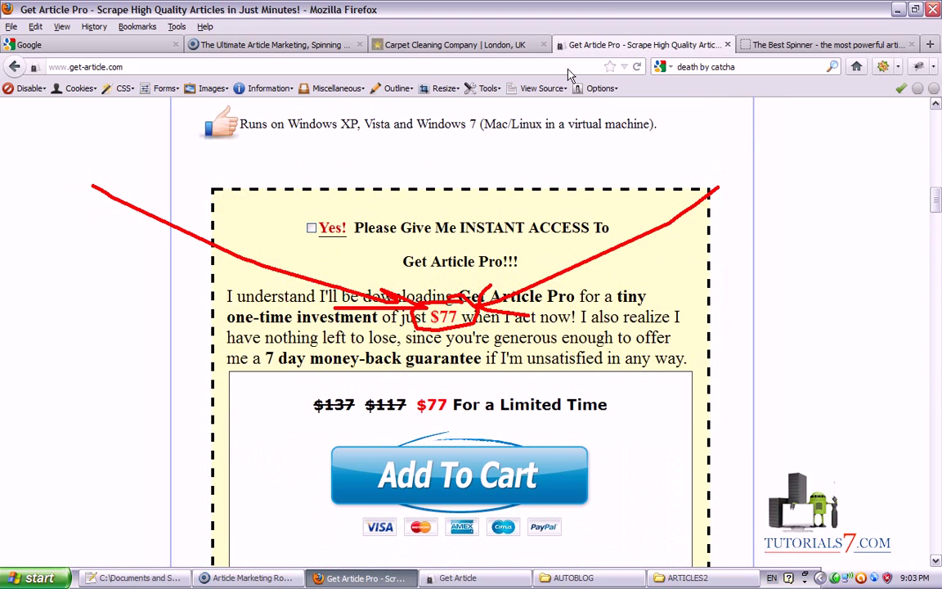
key(Escape)
Switch to Get Article and review which article directories are selected for scraping.
click(462, 579)
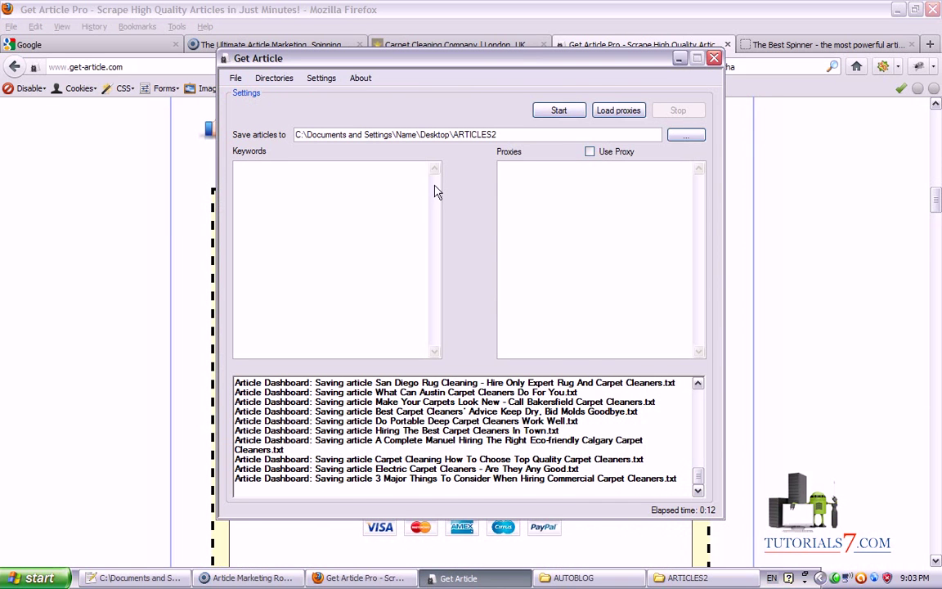
click(275, 79)
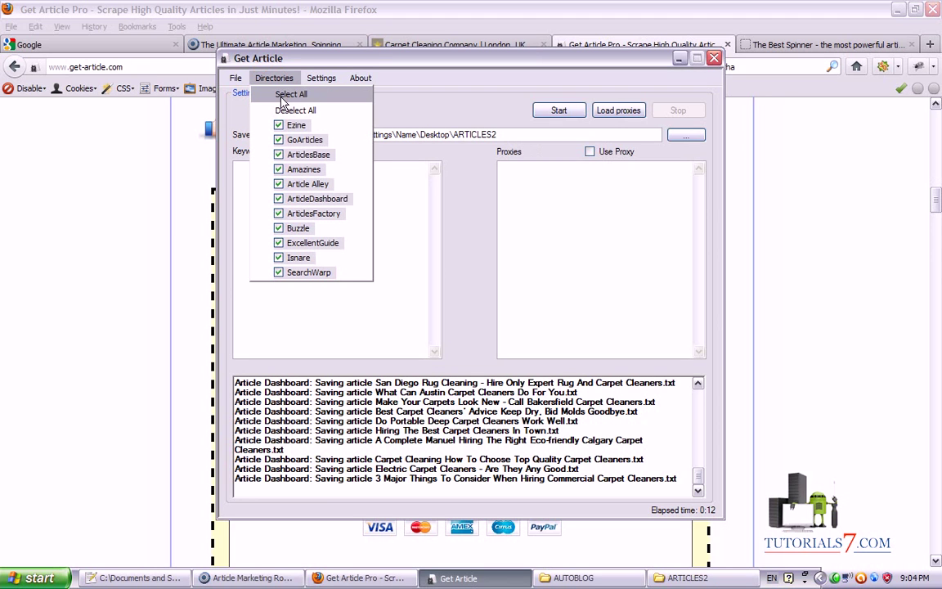
mouse_move(344, 83)
mouse_down()
mouse_move(254, 115)
mouse_move(284, 312)
mouse_move(439, 139)
mouse_move(368, 85)
mouse_up()
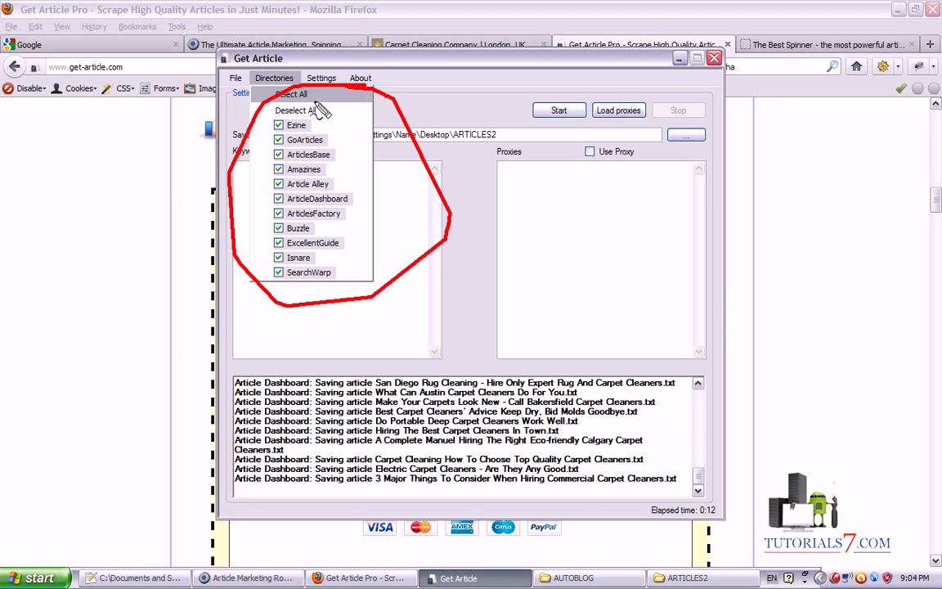
Enter the keywords "carpet cleaners" and "carpet cleaning company" on separate lines and start scraping articles.
click(284, 141)
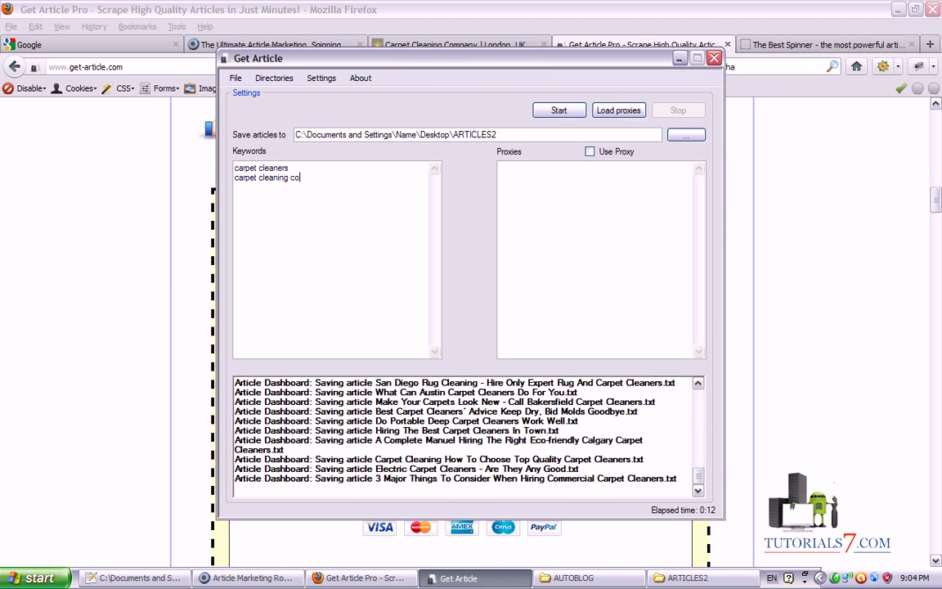
mouse_move(388, 446)
mouse_down()
mouse_move(524, 139)
mouse_move(565, 82)
mouse_move(507, 127)
mouse_up()
click(556, 111)
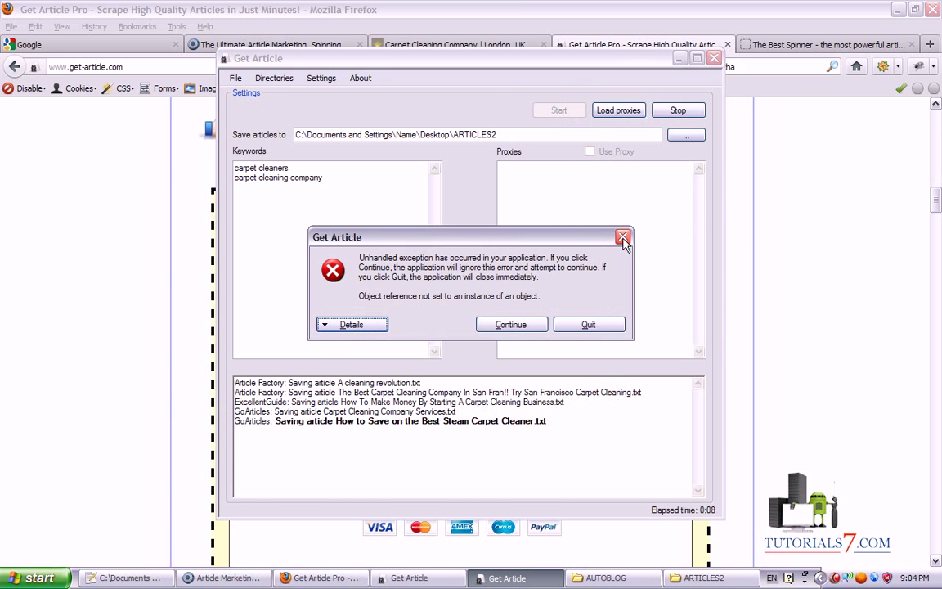
Dismiss the error dialog and stop the article scraping.
click(623, 238)
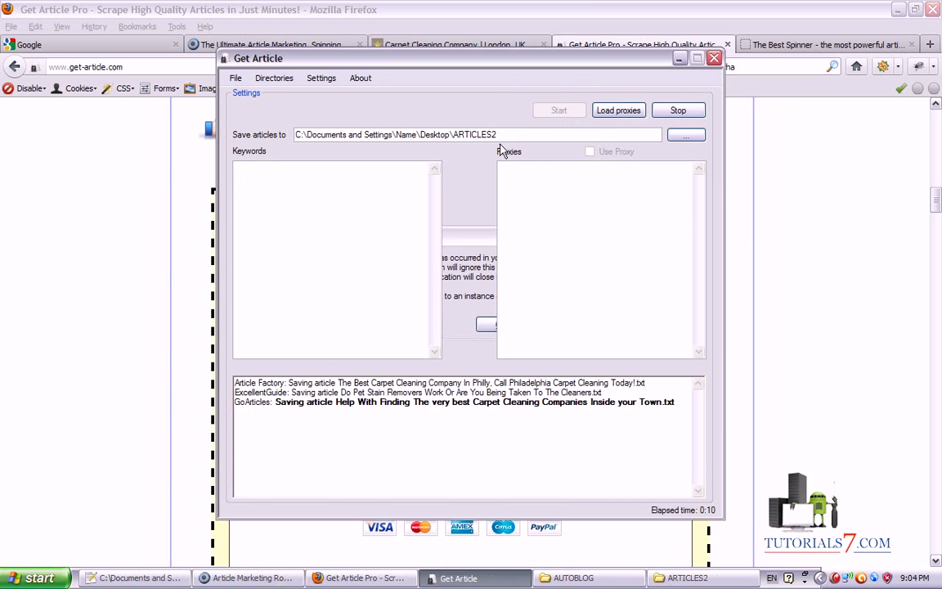
click(672, 115)
click(674, 115)
click(712, 64)
Switch to the ARTICLES2 folder, open its carpet cleaners subfolder and look over the saved articles.
click(683, 577)
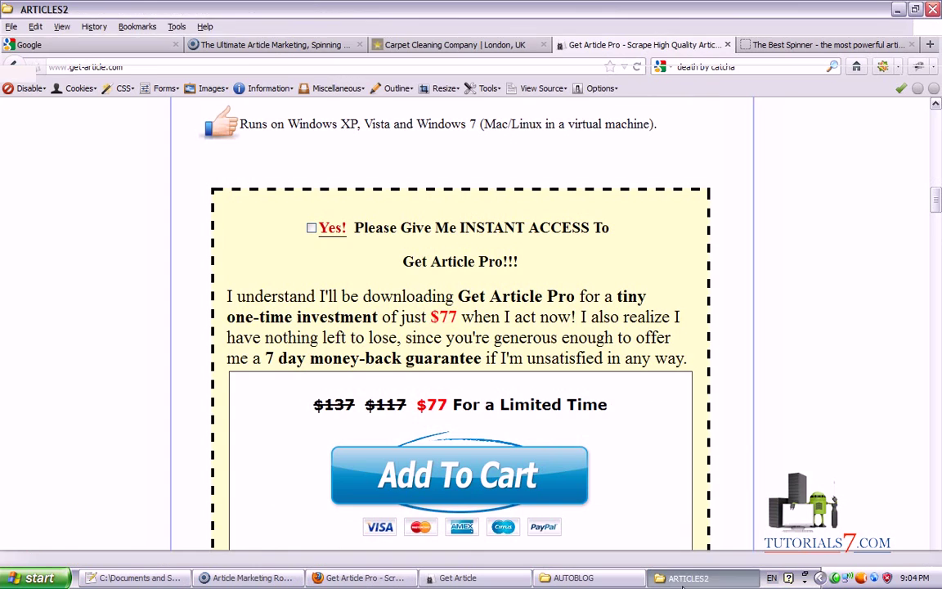
double_click(200, 104)
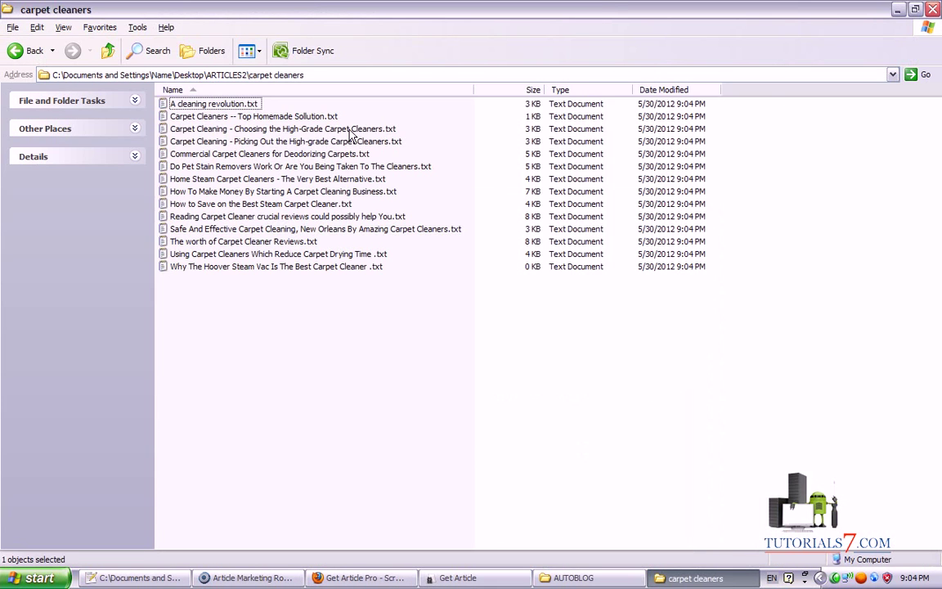
drag(462, 380, 145, 176)
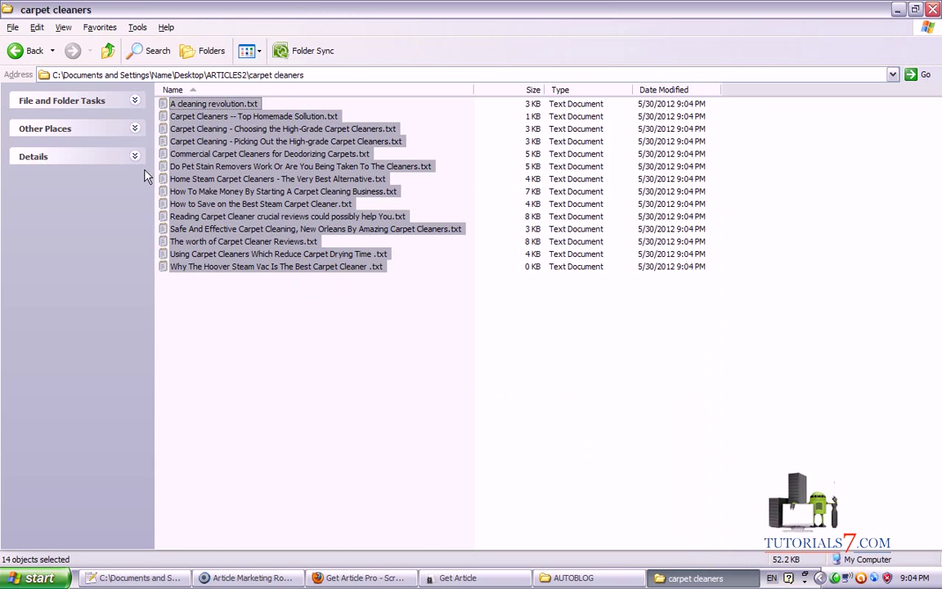
click(307, 335)
Go back up to ARTICLES2, open the carpet cleaning company subfolder and look over its articles.
click(108, 51)
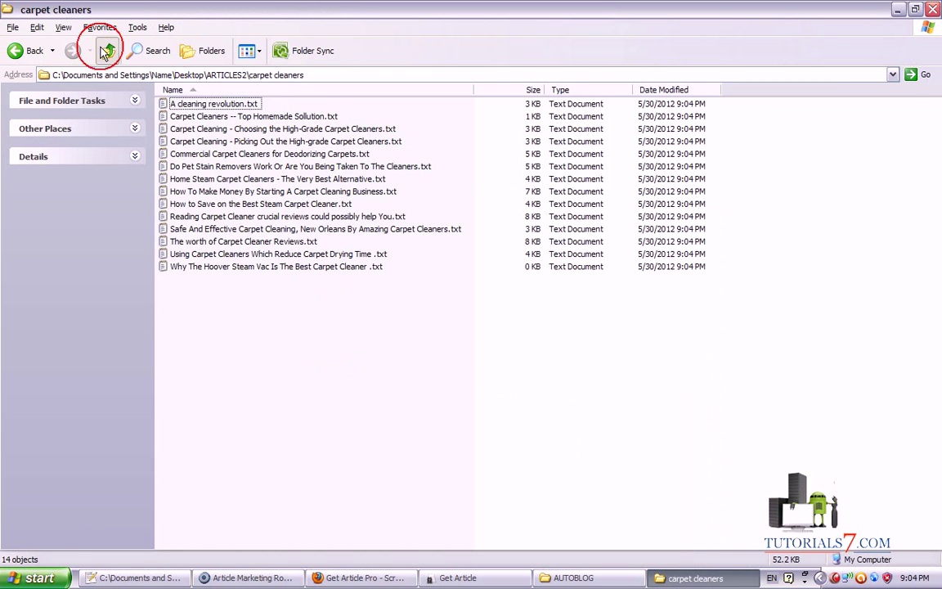
double_click(211, 116)
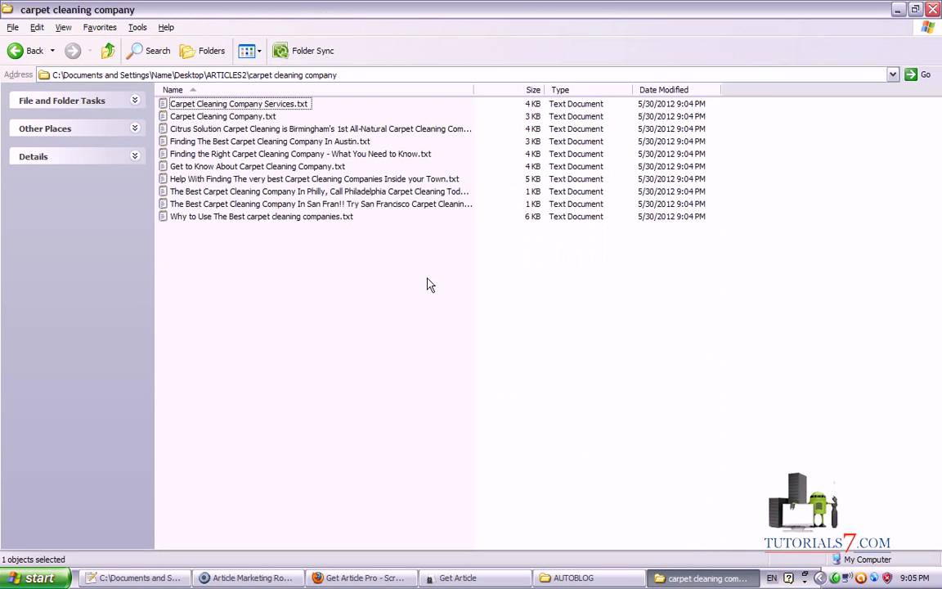
key(ctrl+a)
click(320, 319)
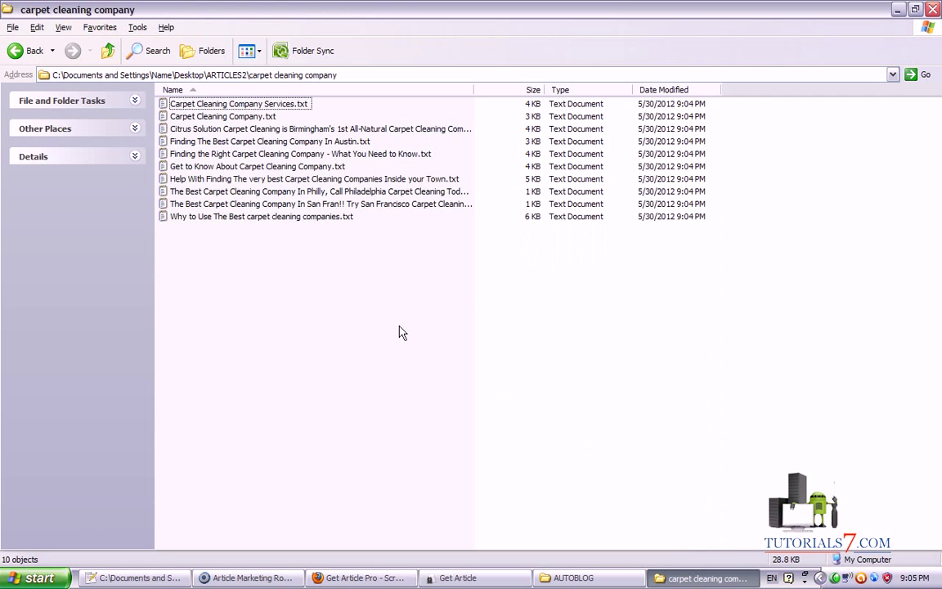
Switch to Article Marketing Robot and look over the empty article form.
click(362, 577)
click(242, 578)
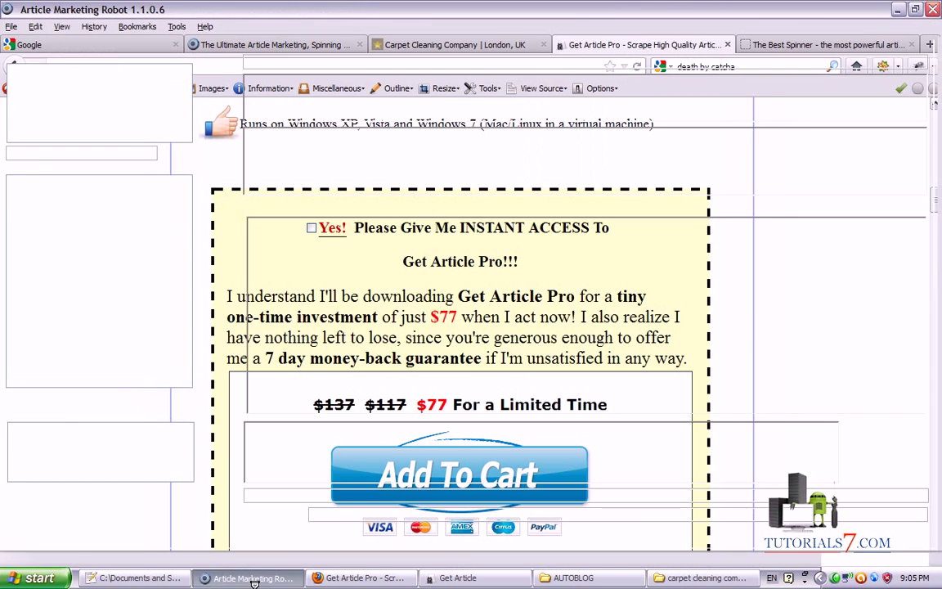
click(272, 238)
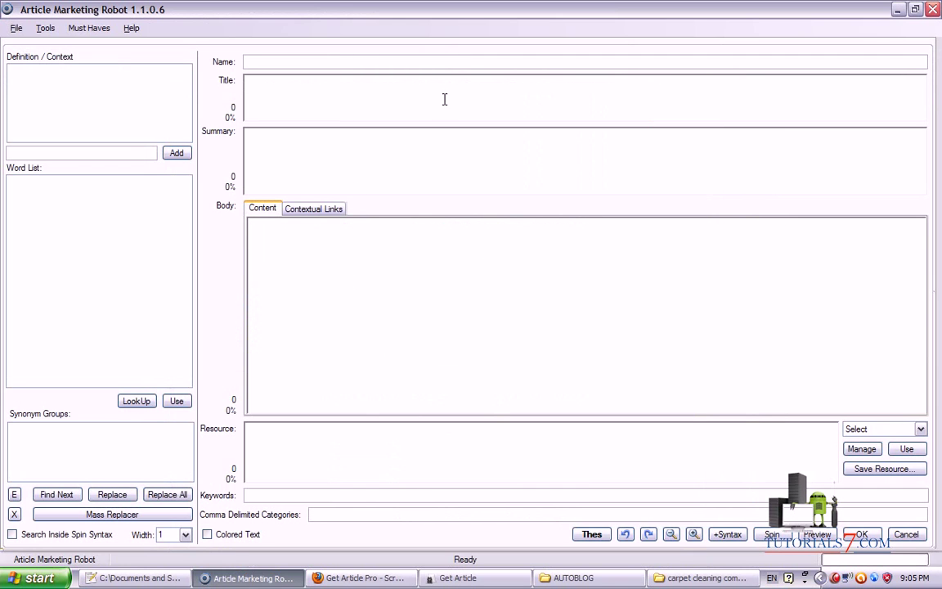
Switch to Firefox, close the Get Article Pro page and look at The Best Spinner website.
click(360, 578)
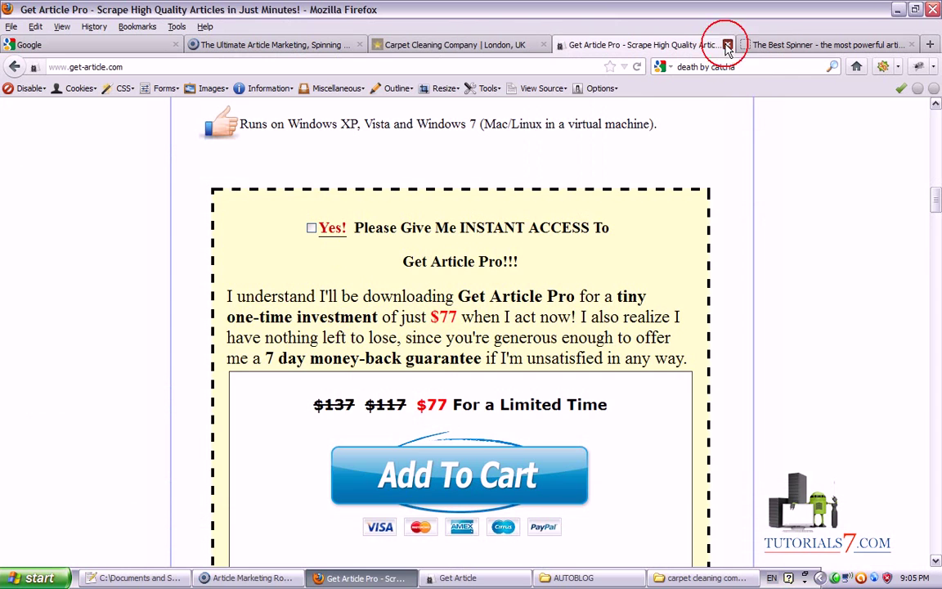
key(ctrl+w)
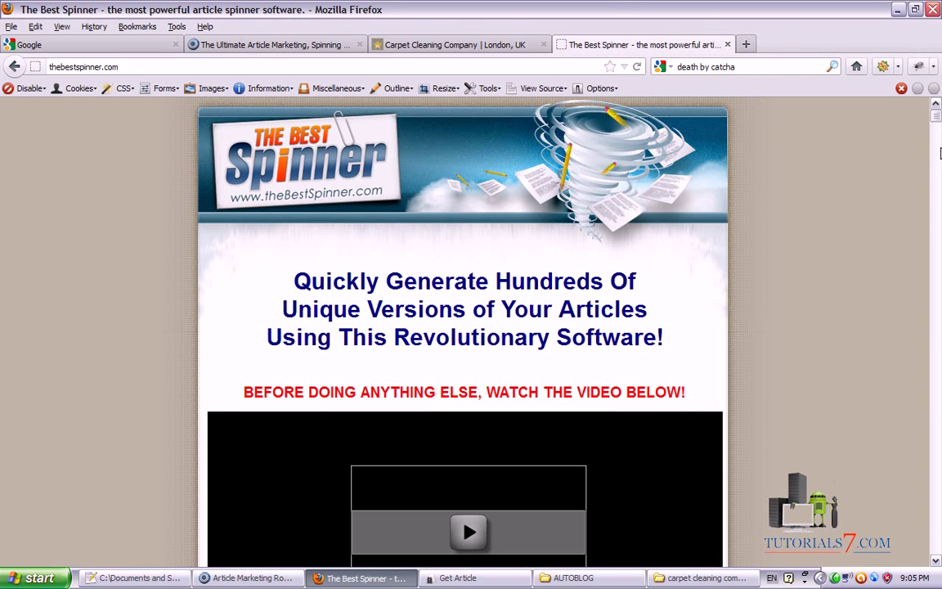
click(380, 112)
mouse_move(380, 112)
mouse_down()
mouse_move(197, 220)
mouse_move(270, 98)
mouse_up()
mouse_move(9, 464)
mouse_down()
mouse_move(196, 222)
mouse_move(193, 246)
mouse_move(92, 100)
mouse_move(130, 56)
mouse_move(12, 59)
mouse_move(131, 78)
mouse_up()
key(Escape)
Examine the trial and yearly prices on The Best Spinner page, then return to its beginning.
drag(937, 119, 930, 550)
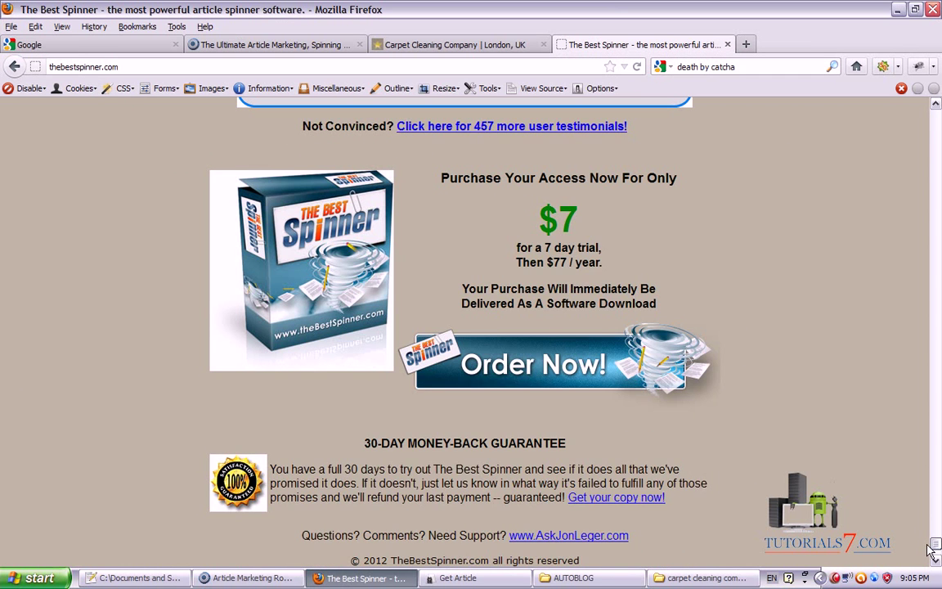
mouse_move(570, 196)
mouse_down()
mouse_move(524, 195)
mouse_move(491, 211)
mouse_move(495, 244)
mouse_move(635, 256)
mouse_move(605, 202)
mouse_move(540, 239)
mouse_move(499, 244)
mouse_move(540, 299)
mouse_move(603, 252)
mouse_up()
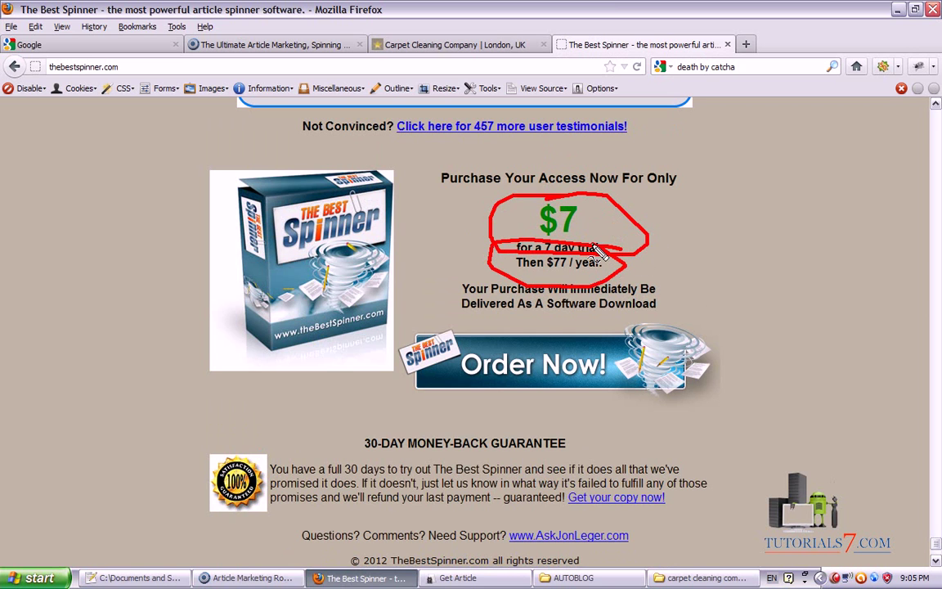
key(Escape)
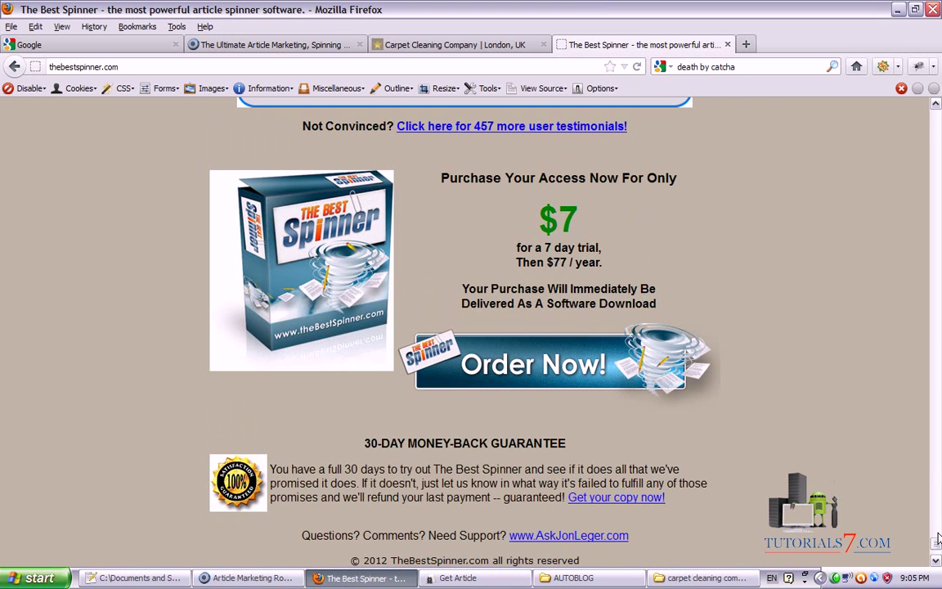
click(932, 147)
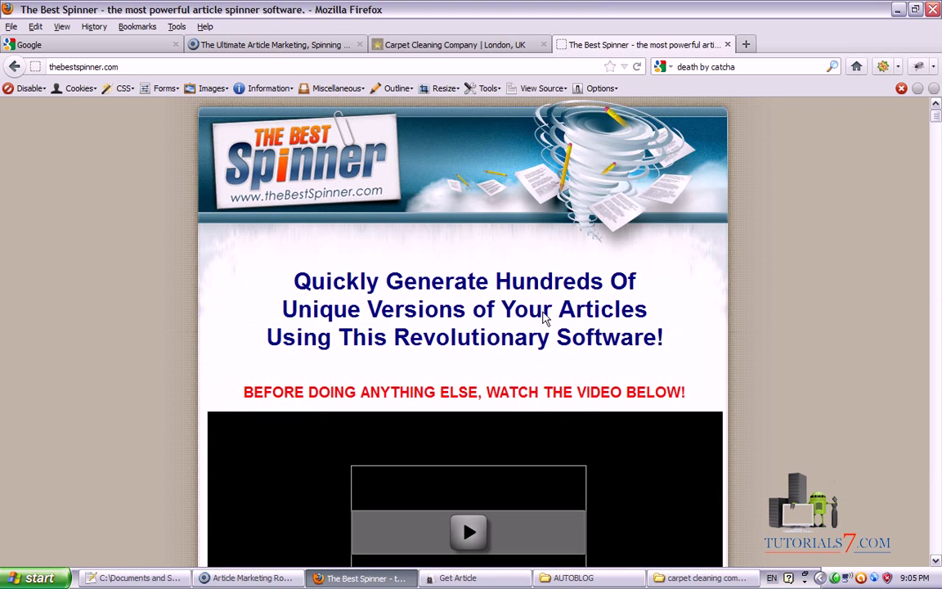
Switch to the carpet cleaning company folder and examine the file sizes of the scraped articles.
click(704, 578)
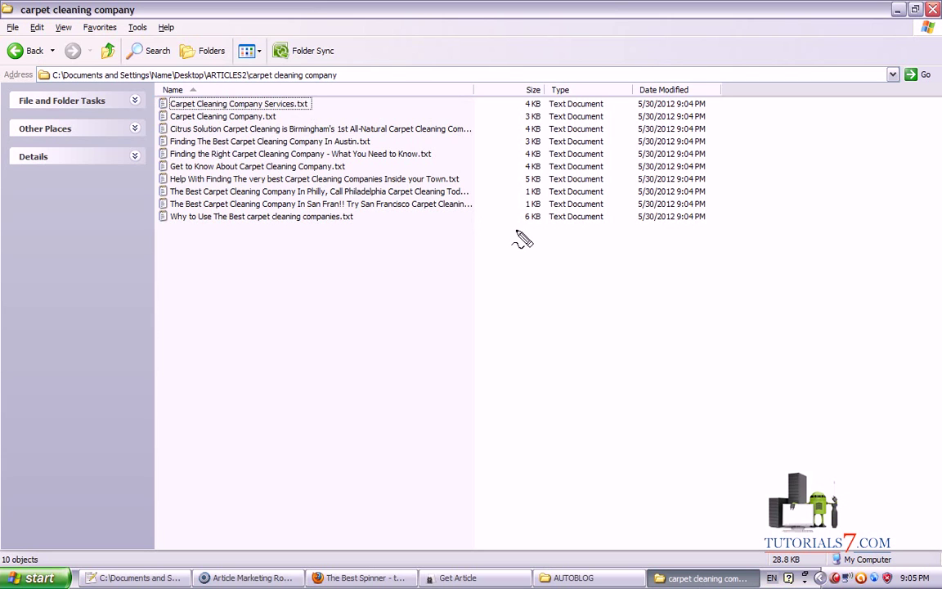
mouse_move(505, 75)
mouse_down()
mouse_move(512, 248)
mouse_move(550, 277)
mouse_move(497, 68)
mouse_up()
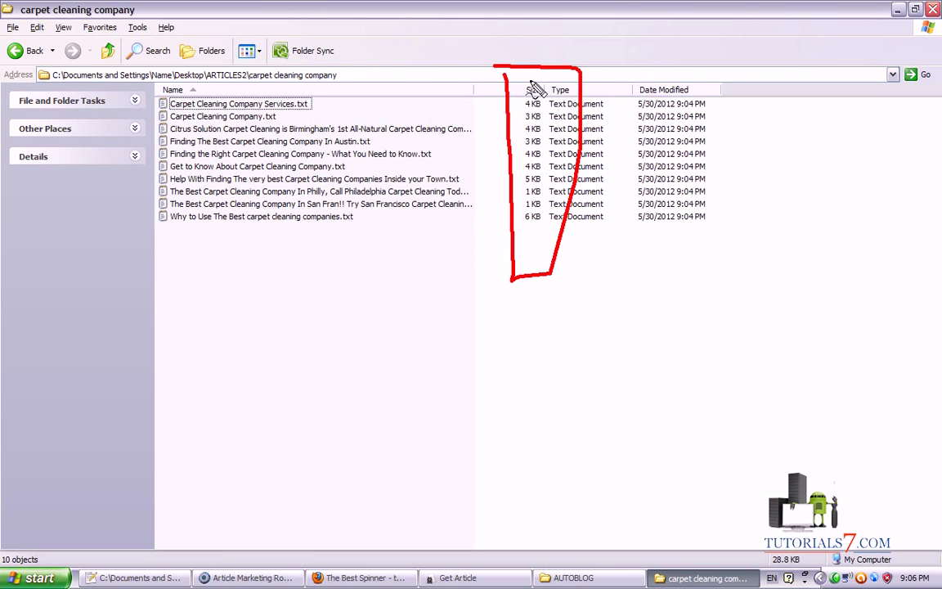
drag(362, 302, 298, 327)
mouse_move(466, 308)
mouse_down()
mouse_move(420, 315)
mouse_move(404, 386)
mouse_up()
drag(507, 378, 531, 309)
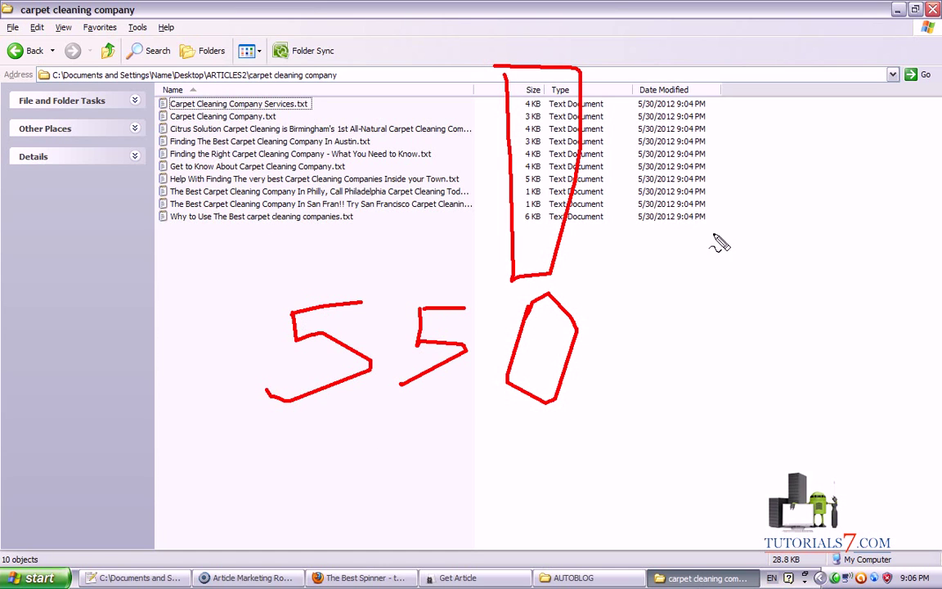
mouse_move(593, 389)
mouse_down()
mouse_move(701, 393)
mouse_move(724, 266)
mouse_up()
mouse_move(334, 437)
mouse_down()
mouse_move(360, 494)
mouse_move(435, 448)
mouse_move(503, 483)
mouse_up()
mouse_move(287, 426)
mouse_down()
mouse_move(536, 530)
mouse_move(287, 433)
mouse_up()
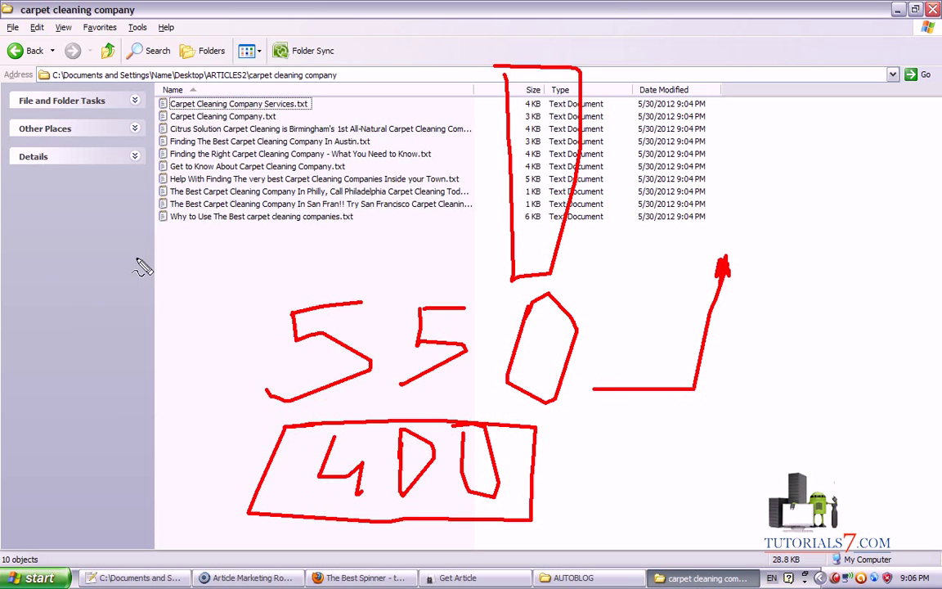
key(Escape)
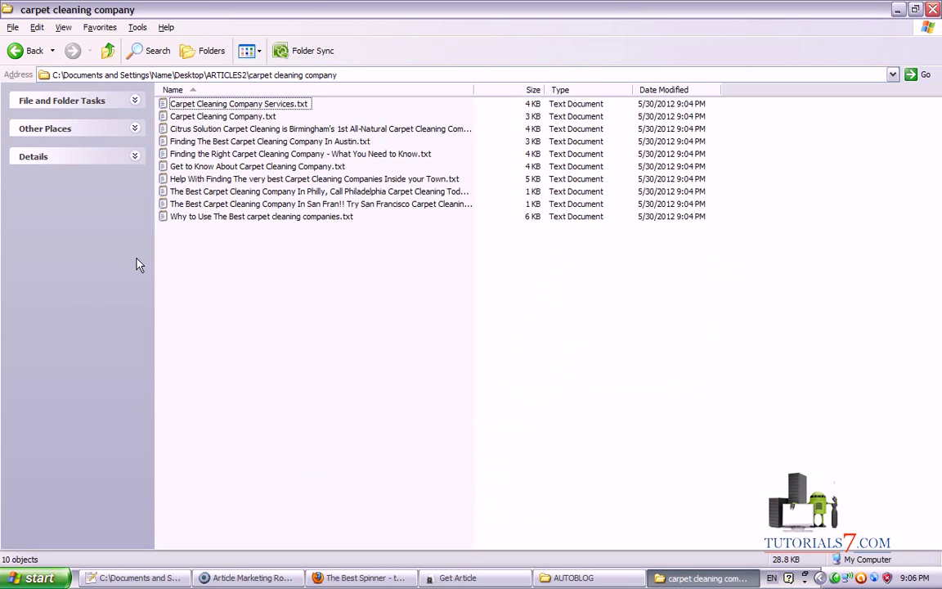
Open the article "Why to Use The Best carpet cleaning companies.txt" from the carpet cleaning company folder.
click(237, 222)
mouse_move(272, 527)
mouse_down()
mouse_move(235, 248)
mouse_move(249, 250)
mouse_up()
key(Escape)
click(307, 226)
click(307, 217)
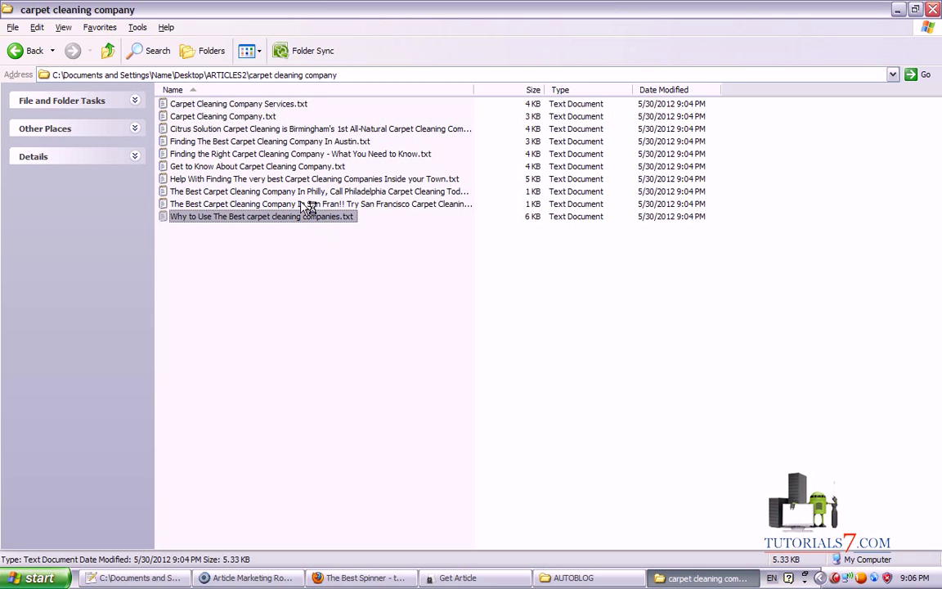
key(Return)
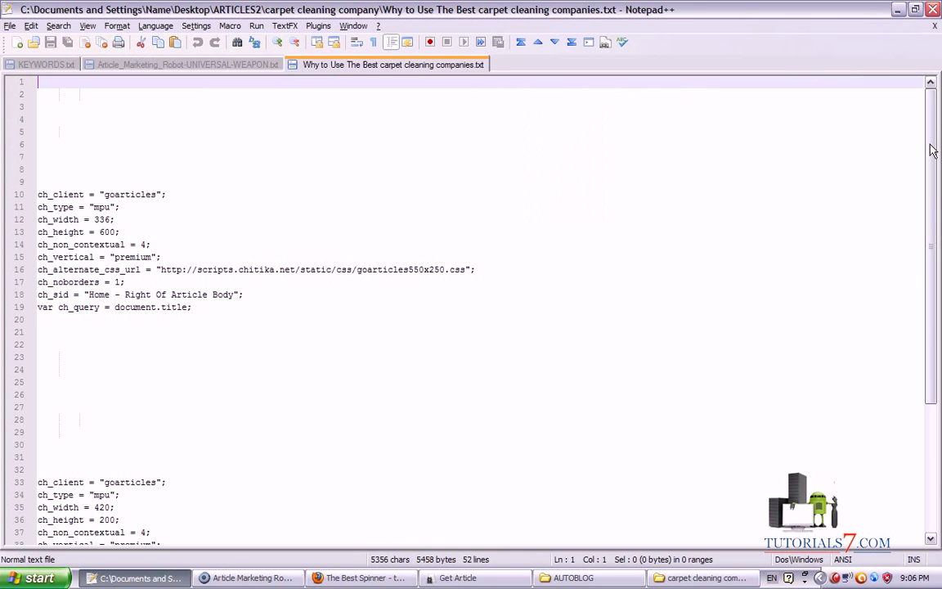
Delete the ad script code above the article text and the blank line after it, and save the file.
scroll(932, 149, down, 5)
drag(122, 526, 11, 38)
key(Delete)
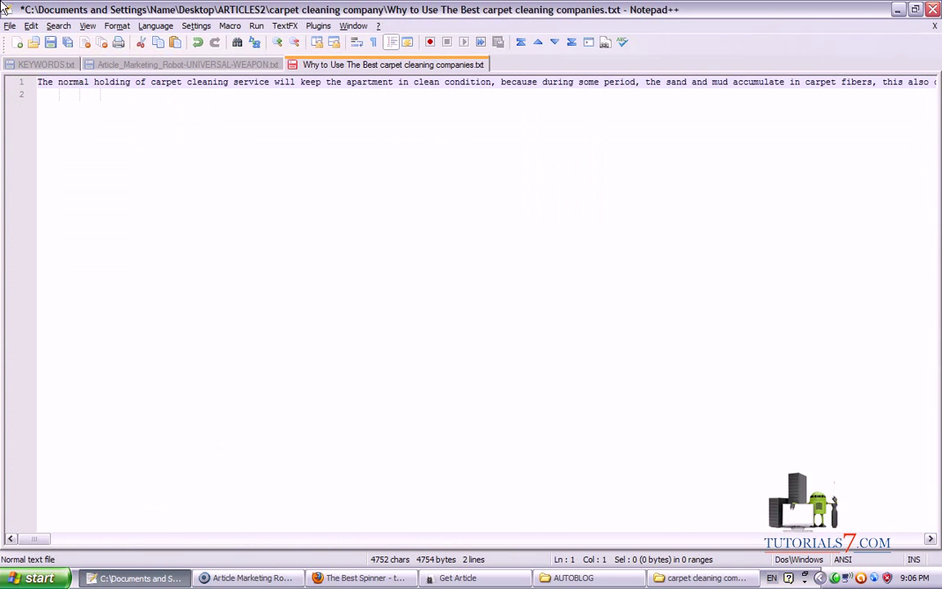
key(ctrl+End)
key(BackSpace)
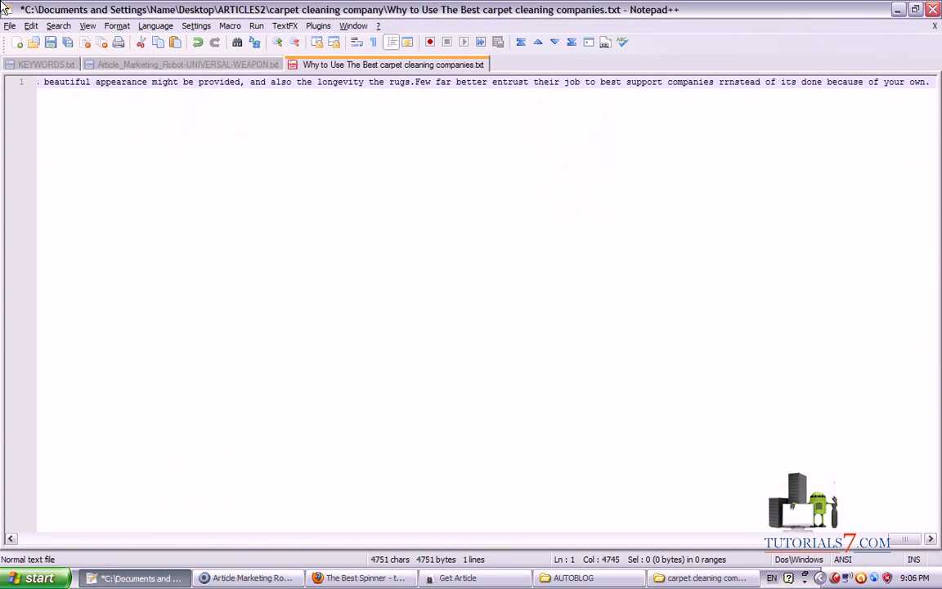
mouse_move(904, 539)
mouse_down()
mouse_move(818, 550)
mouse_move(333, 554)
mouse_move(82, 544)
mouse_move(42, 524)
mouse_move(736, 564)
mouse_move(869, 557)
mouse_move(919, 532)
mouse_up()
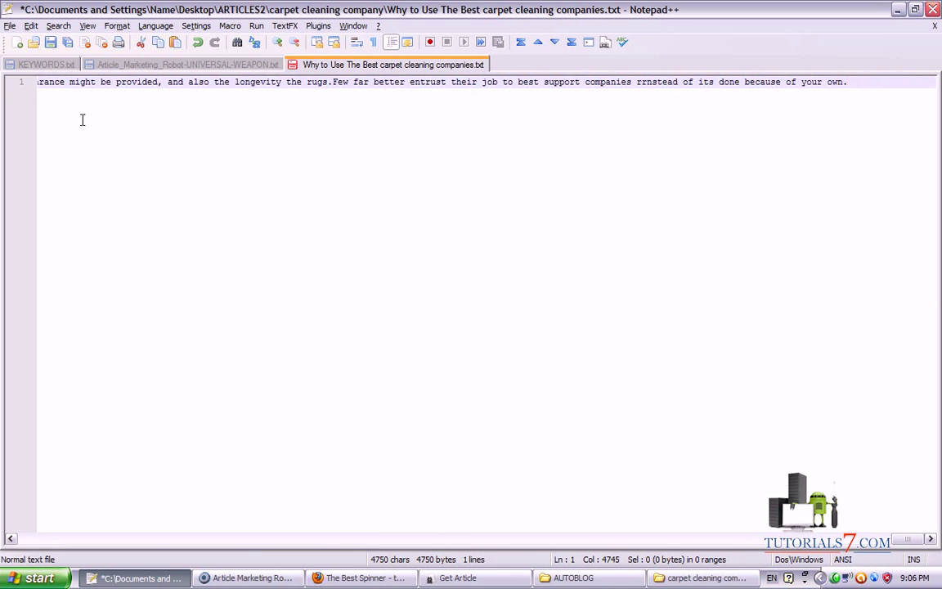
click(18, 84)
click(268, 201)
key(ctrl+s)
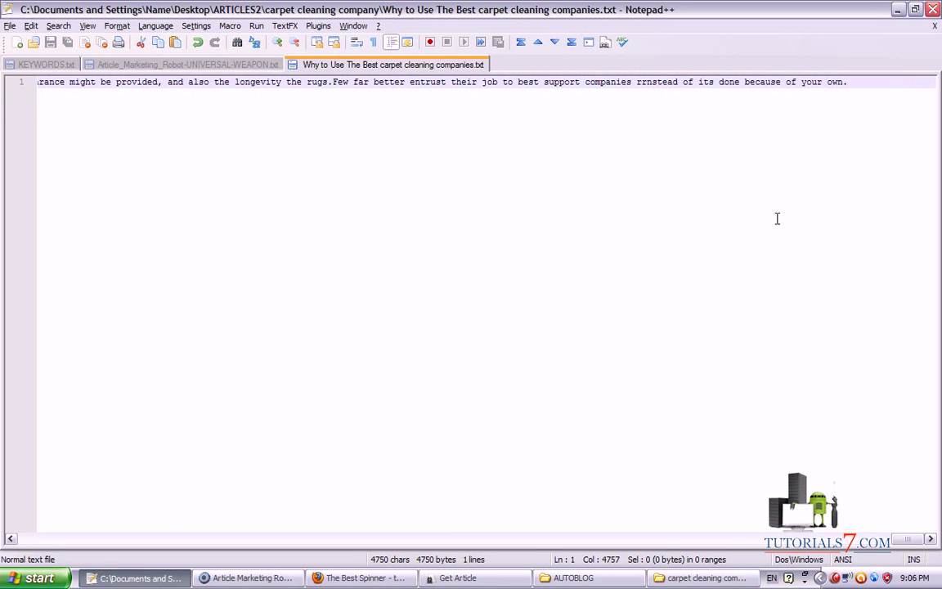
Delete the trailing spaces after the article's last sentence.
key(BackSpace)
key(BackSpace)
key(BackSpace)
key(BackSpace)
key(BackSpace)
key(BackSpace)
key(BackSpace)
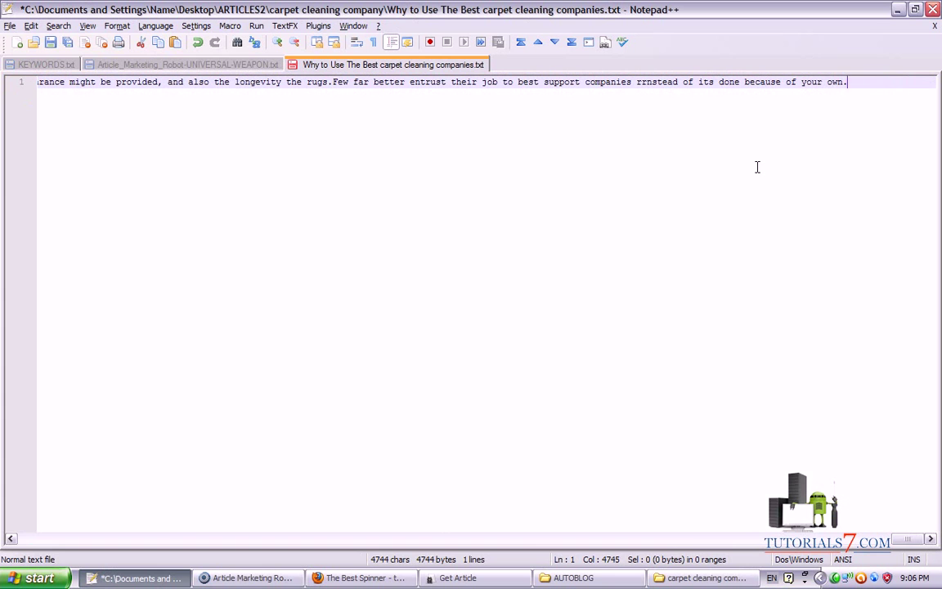
Launch The Best Spinner from the desktop and end the unresponsive Get Article program.
key(super+d)
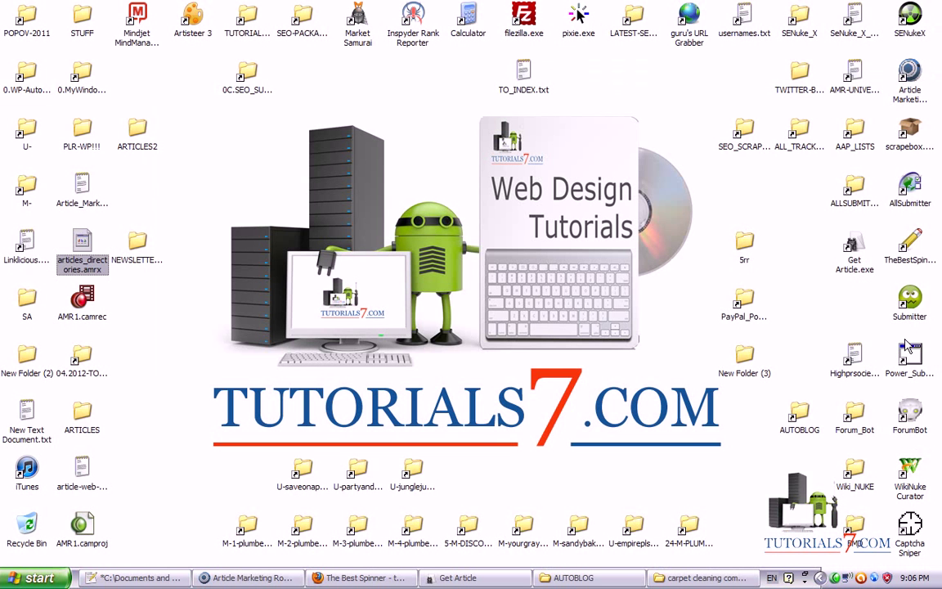
double_click(911, 249)
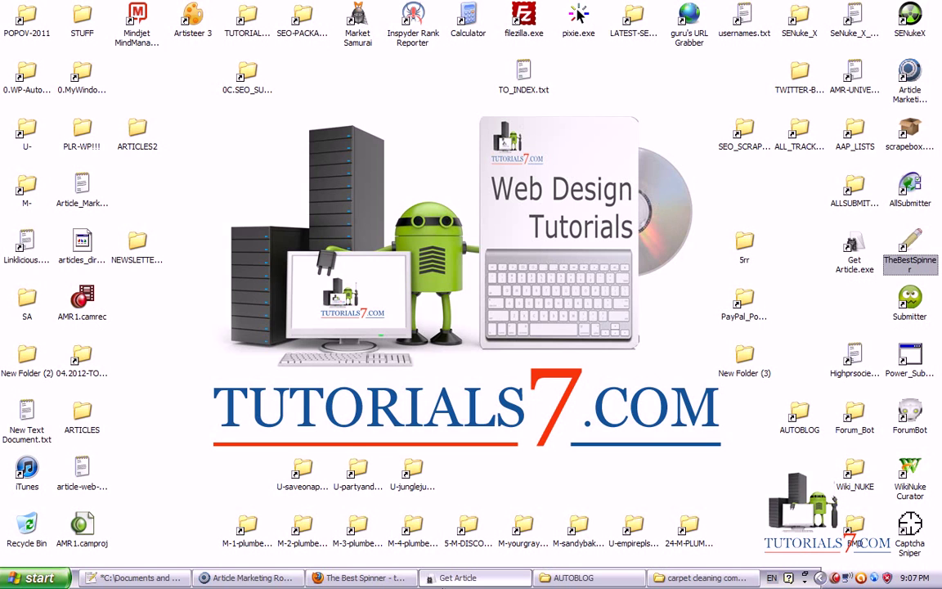
right_click(455, 576)
click(458, 568)
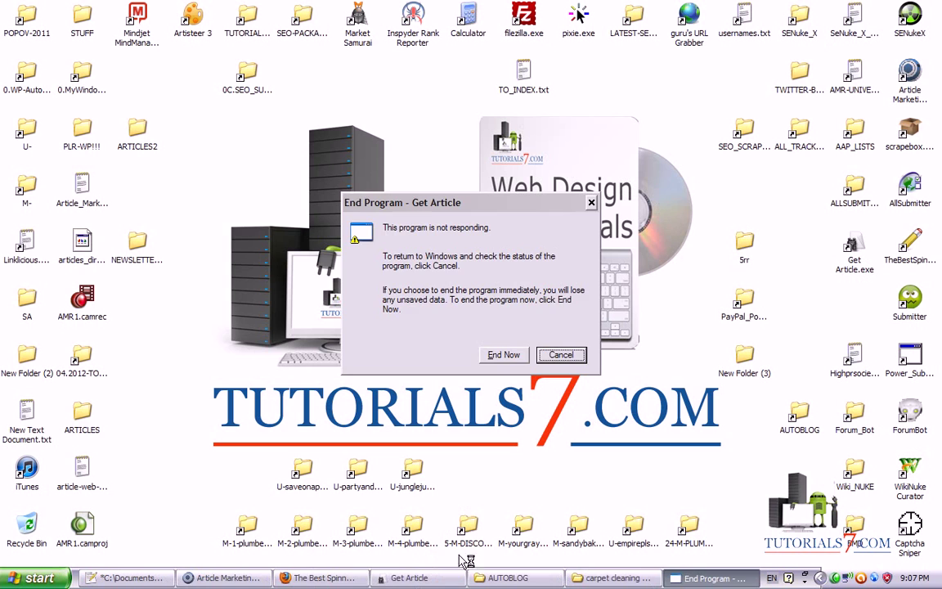
click(463, 329)
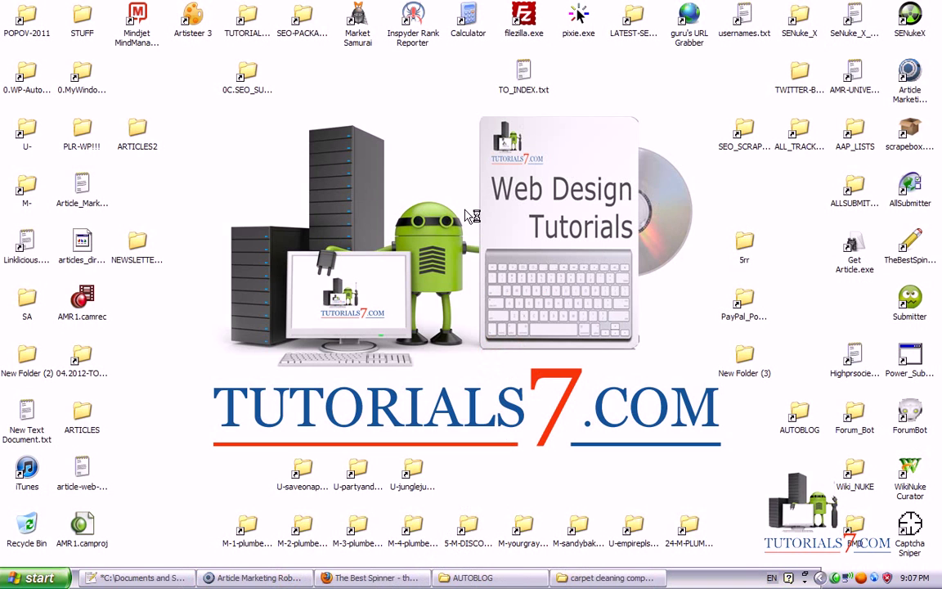
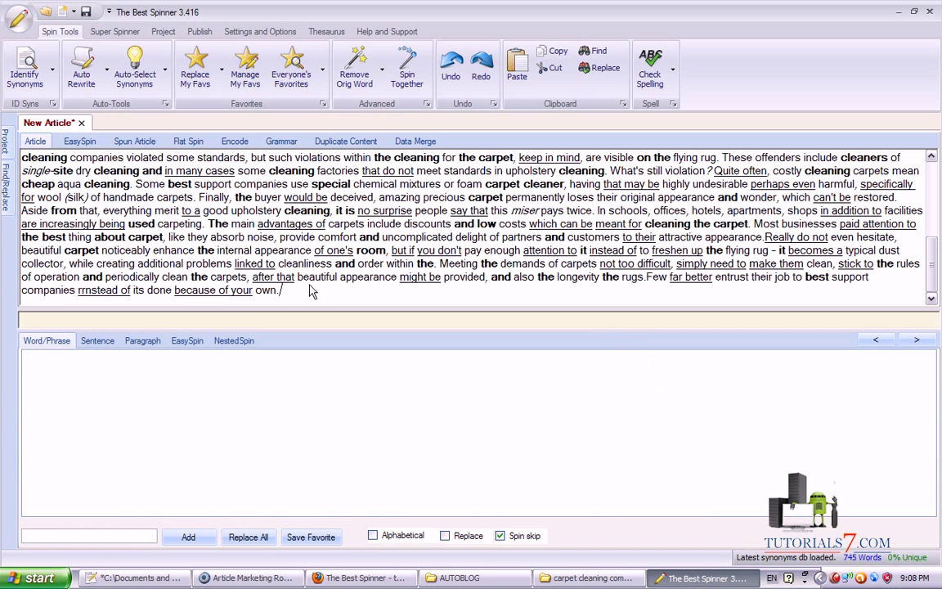
Auto-rewrite the pasted carpet cleaning article.
click(78, 72)
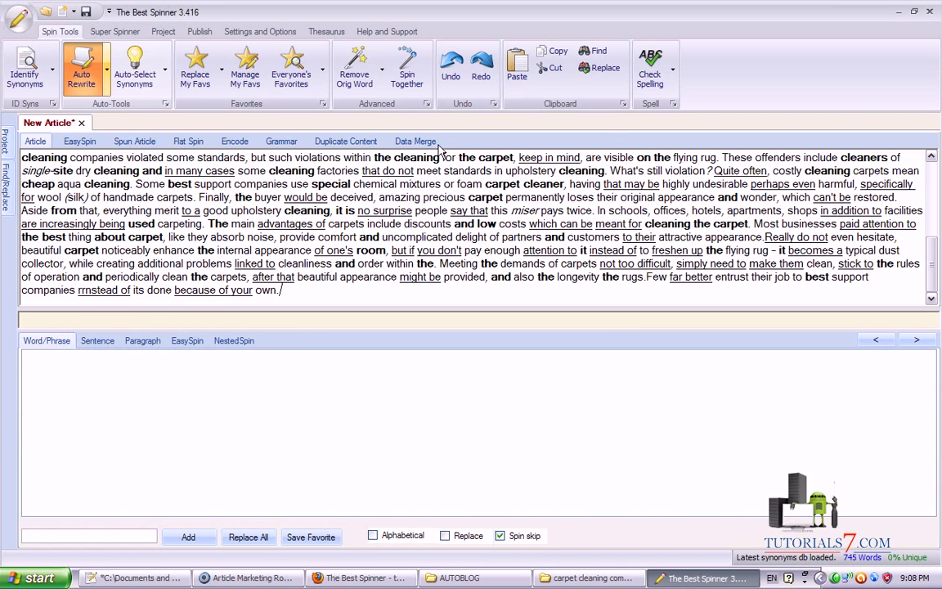
key(ctrl+a)
key(Delete)
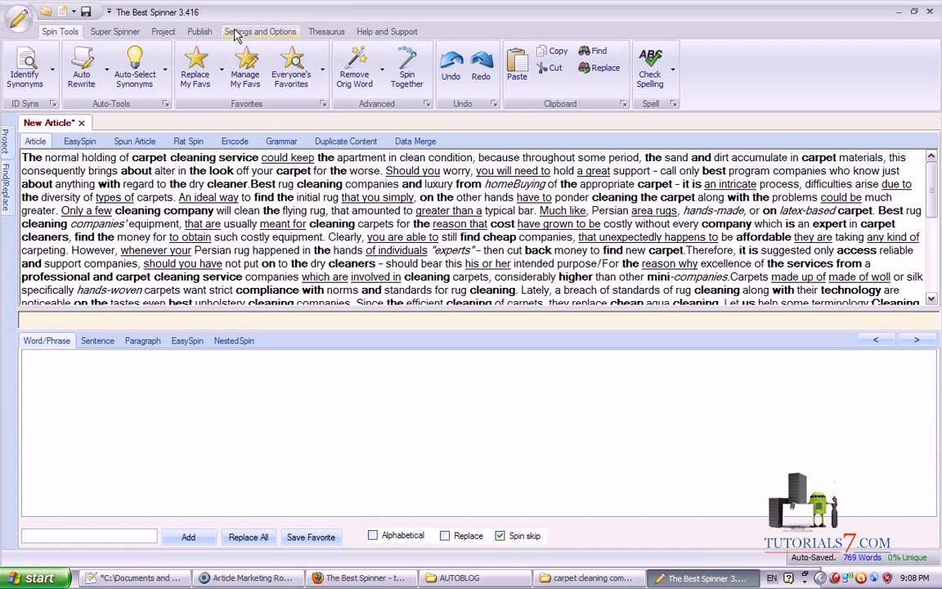
Open the protected terms list for the # DEFAULT # category.
click(255, 33)
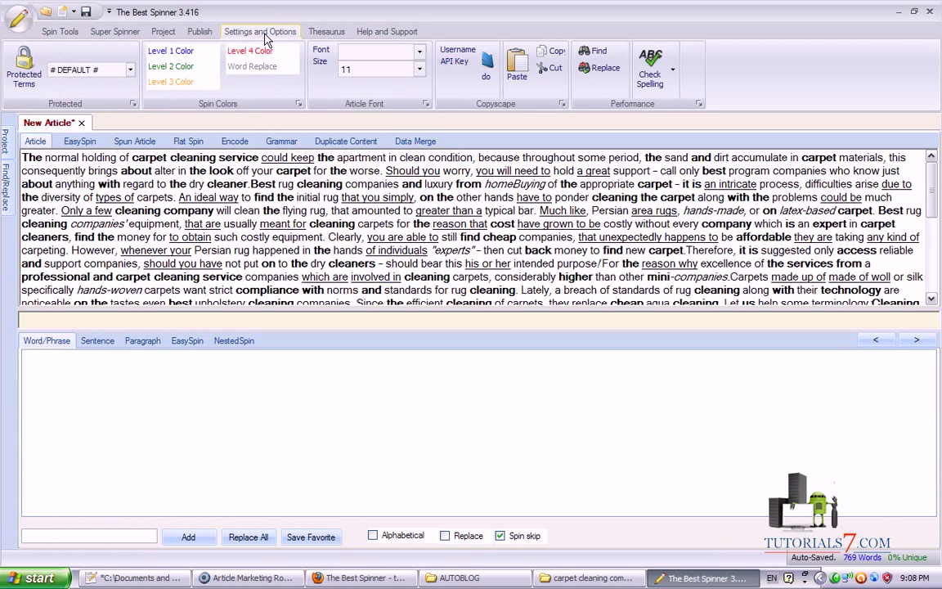
click(39, 51)
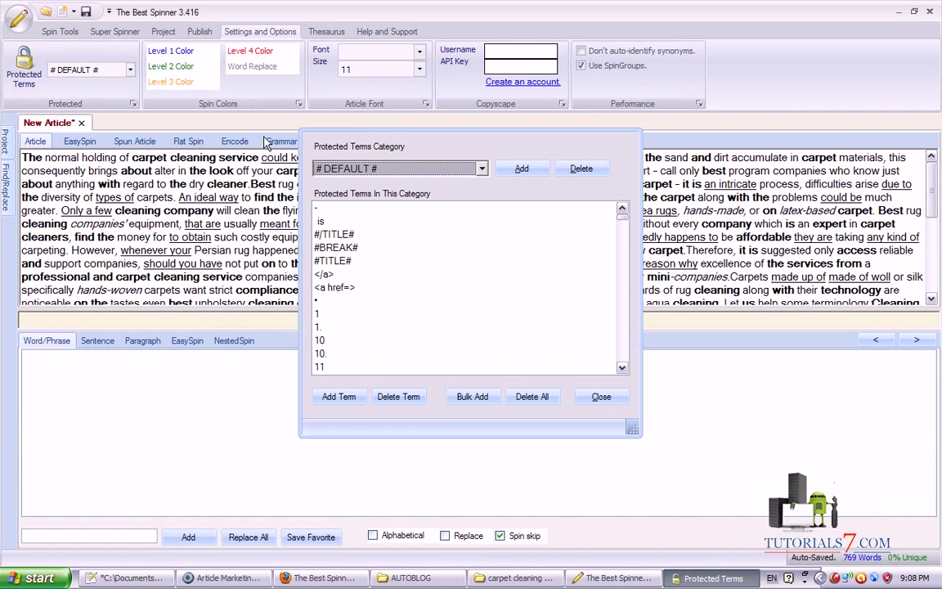
mouse_move(129, 165)
mouse_down()
mouse_move(239, 165)
mouse_move(268, 153)
mouse_move(123, 147)
mouse_move(104, 217)
mouse_move(229, 235)
mouse_move(123, 198)
mouse_move(106, 220)
mouse_up()
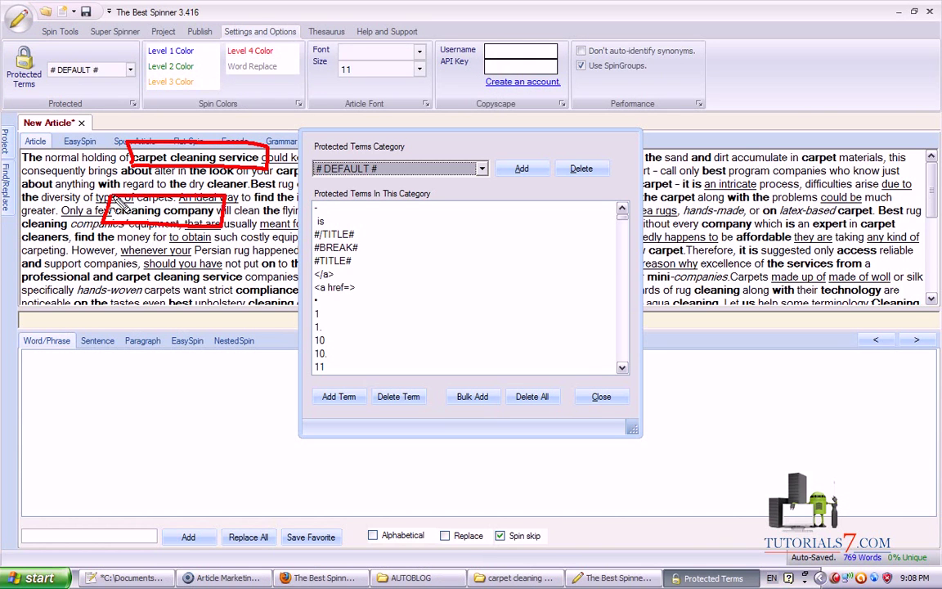
mouse_move(489, 380)
mouse_down()
mouse_move(460, 379)
mouse_move(446, 394)
mouse_move(508, 399)
mouse_up()
mouse_move(344, 375)
mouse_down()
mouse_move(282, 390)
mouse_move(366, 390)
mouse_up()
key(Escape)
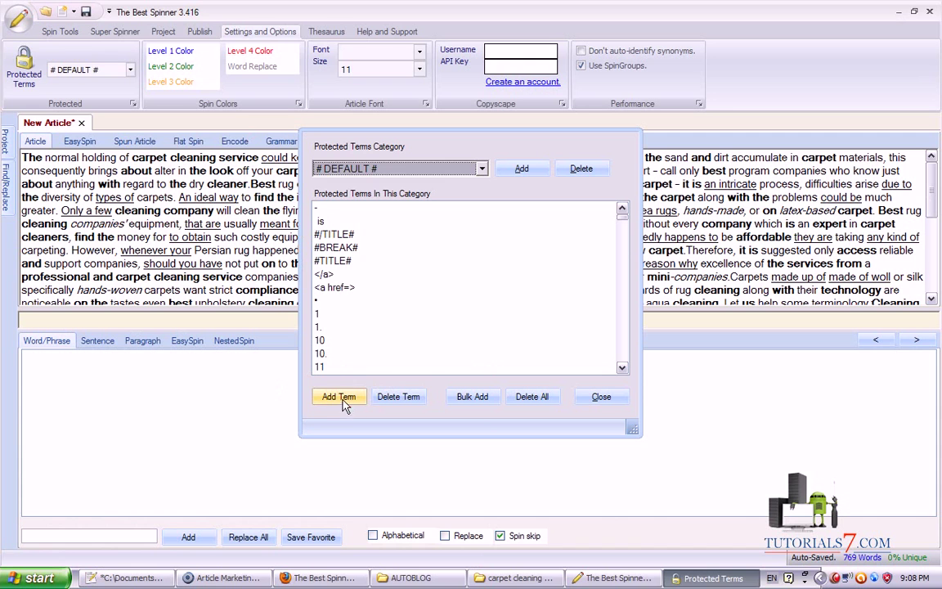
Add the carpet cleaning keywords, including "carpet cleaning", to the # DEFAULT # protected terms and close the list.
click(358, 391)
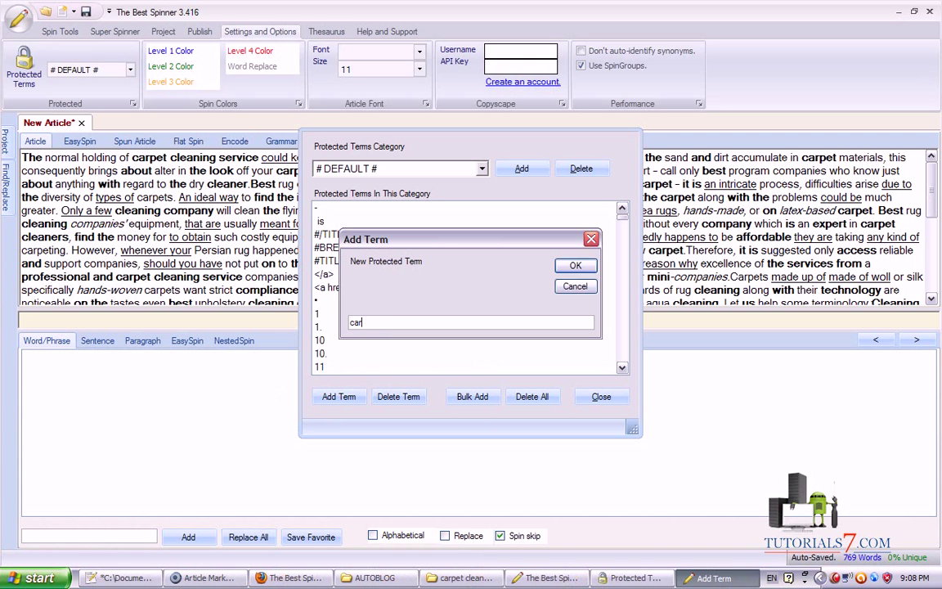
click(575, 263)
click(478, 396)
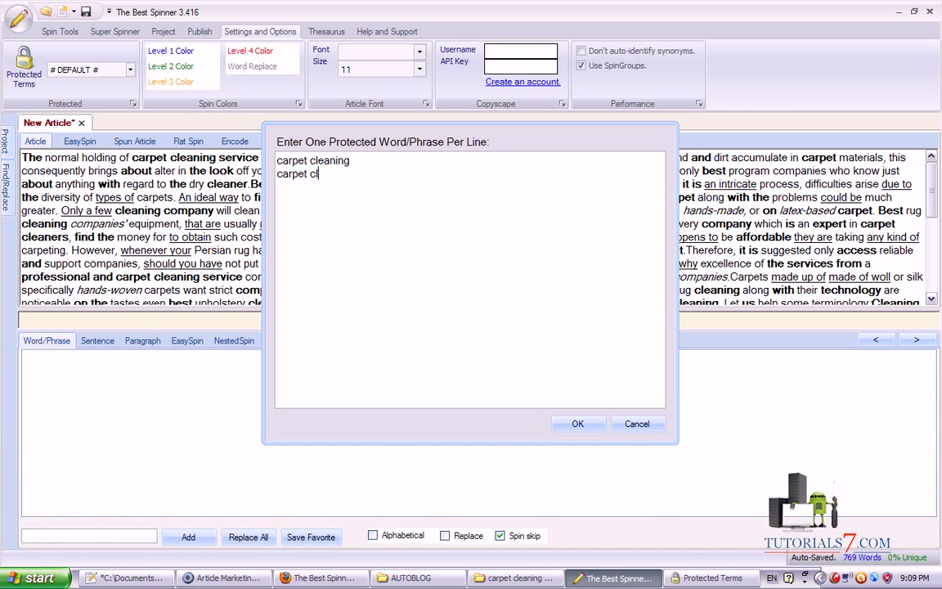
click(577, 424)
click(601, 395)
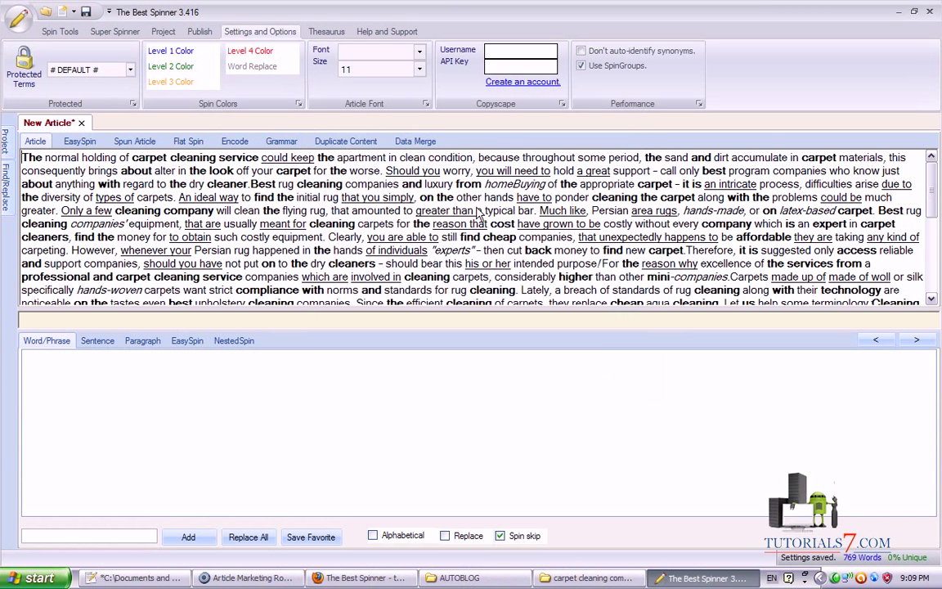
Insert a period between "home" and "Buying" and show the synonyms for "carpet" after "latex-based".
click(514, 183)
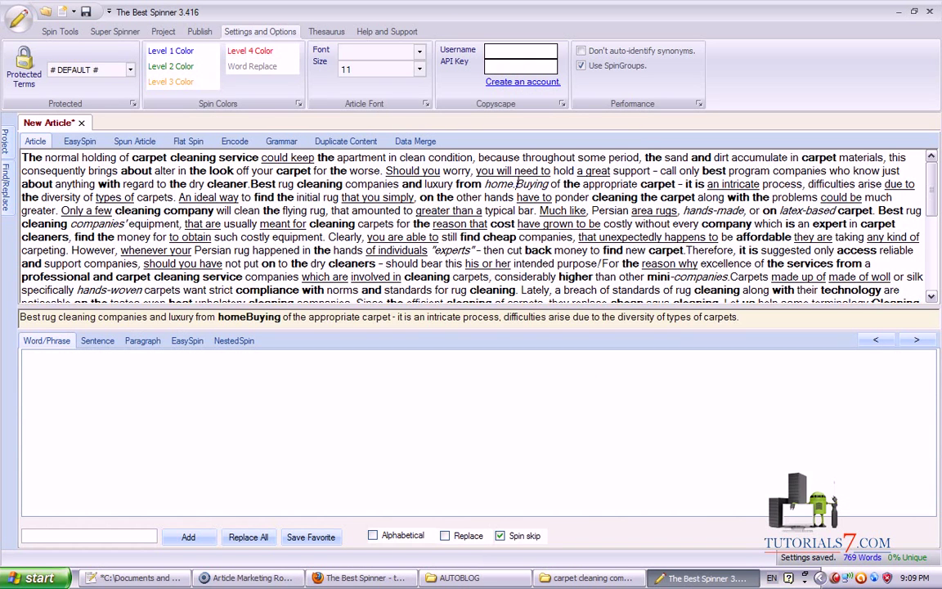
click(851, 210)
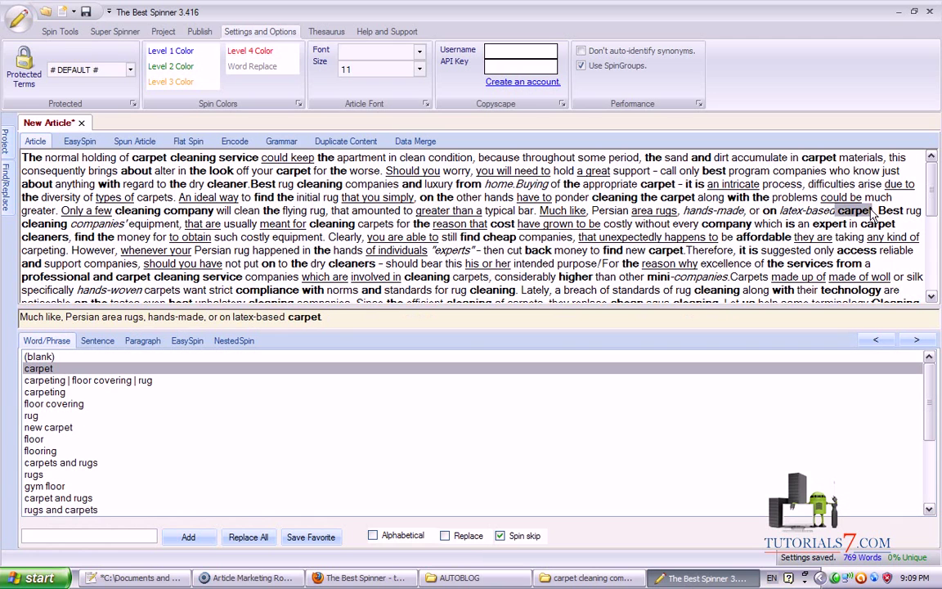
mouse_move(516, 362)
mouse_down()
mouse_move(516, 439)
mouse_move(530, 472)
mouse_up()
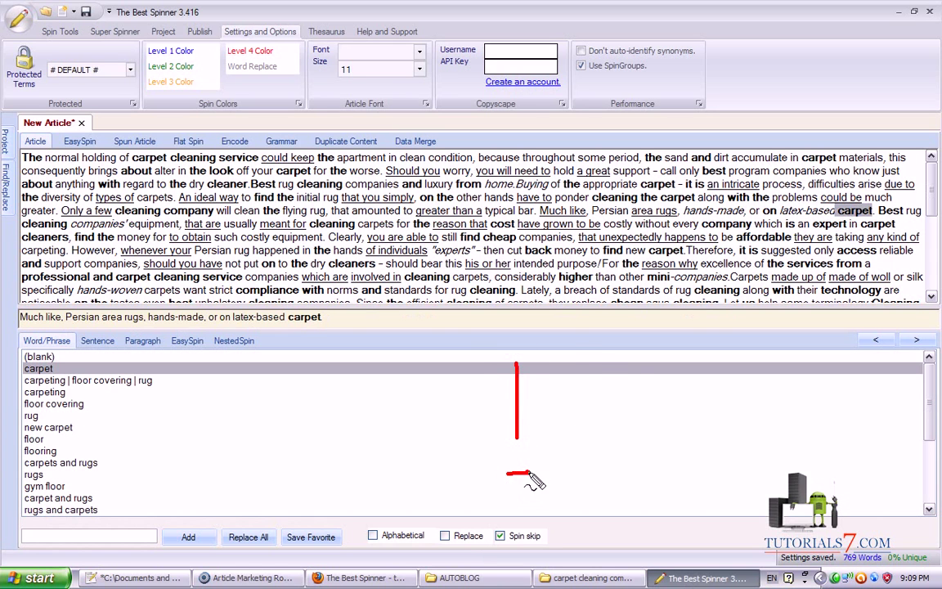
drag(586, 355, 587, 448)
click(575, 469)
click(633, 495)
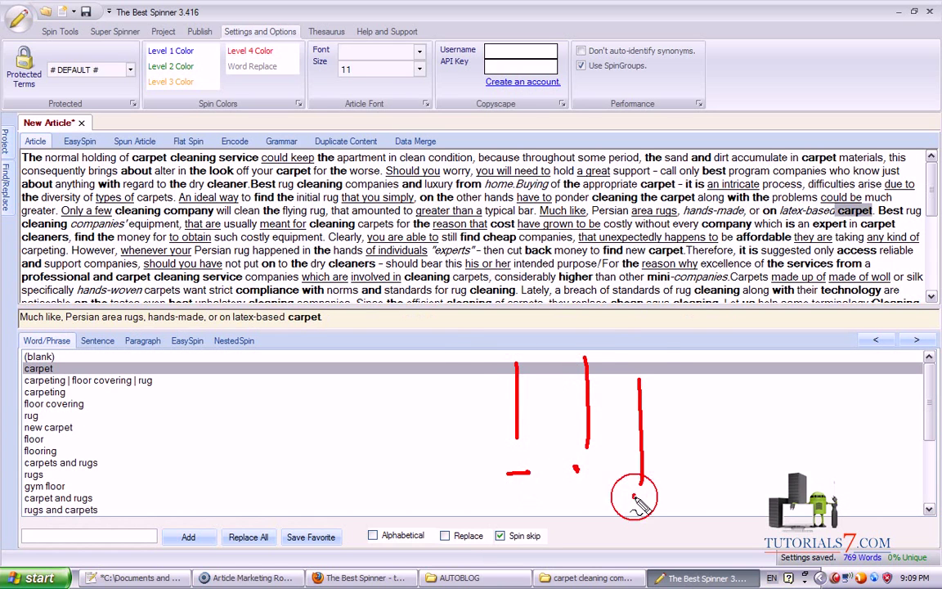
drag(639, 378, 641, 483)
drag(684, 364, 481, 312)
mouse_move(434, 345)
mouse_down()
mouse_move(614, 560)
mouse_move(459, 327)
mouse_up()
mouse_move(36, 421)
mouse_down()
mouse_move(380, 446)
mouse_move(358, 458)
mouse_up()
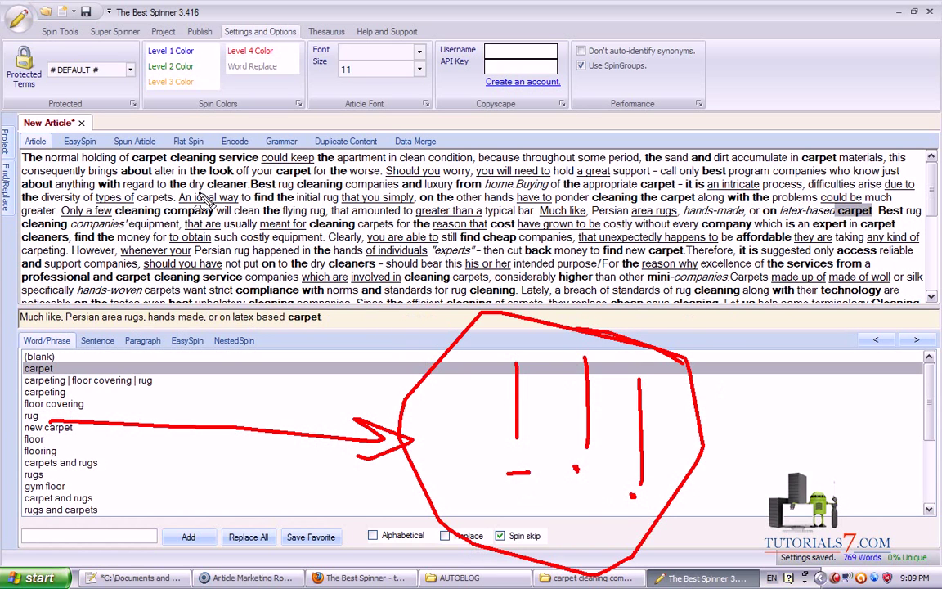
mouse_move(108, 199)
mouse_down()
mouse_move(103, 219)
mouse_move(222, 219)
mouse_move(95, 197)
mouse_up()
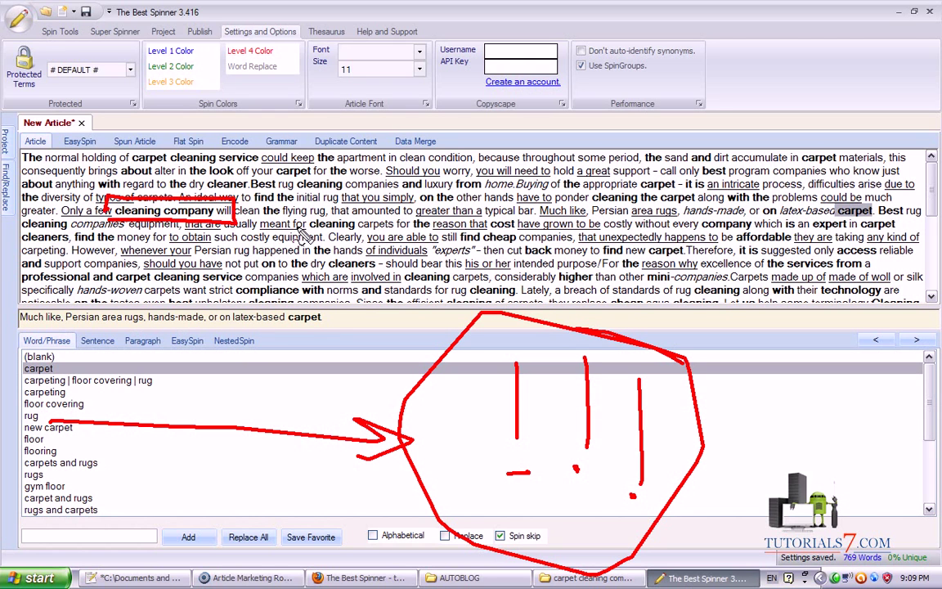
mouse_move(299, 195)
mouse_down()
mouse_move(278, 209)
mouse_move(378, 249)
mouse_move(360, 200)
mouse_up()
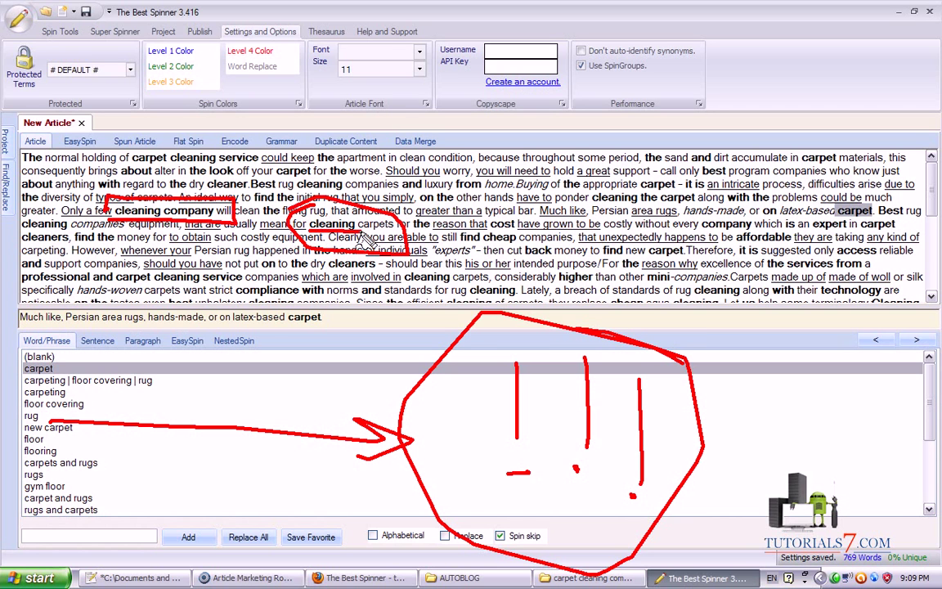
drag(360, 230, 304, 215)
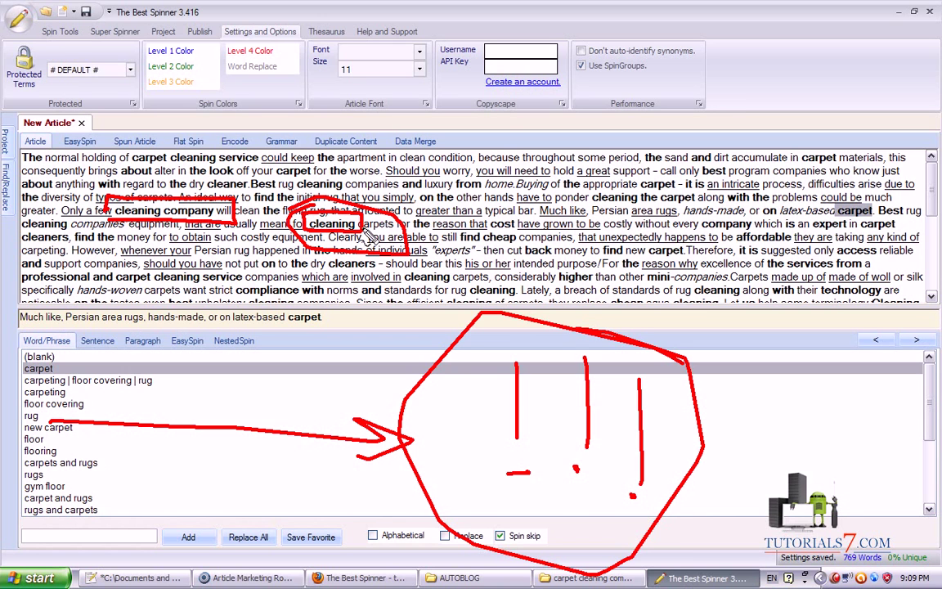
key(Escape)
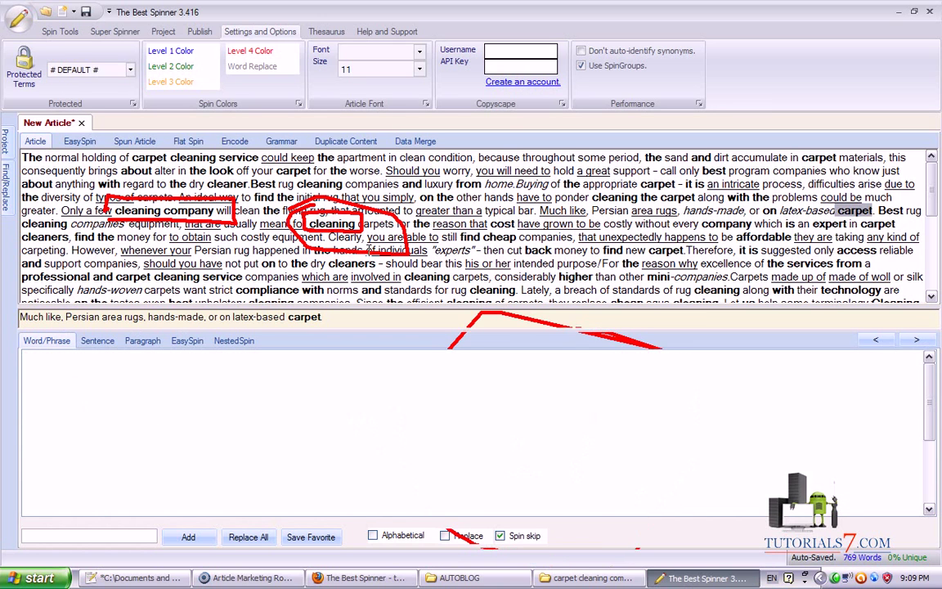
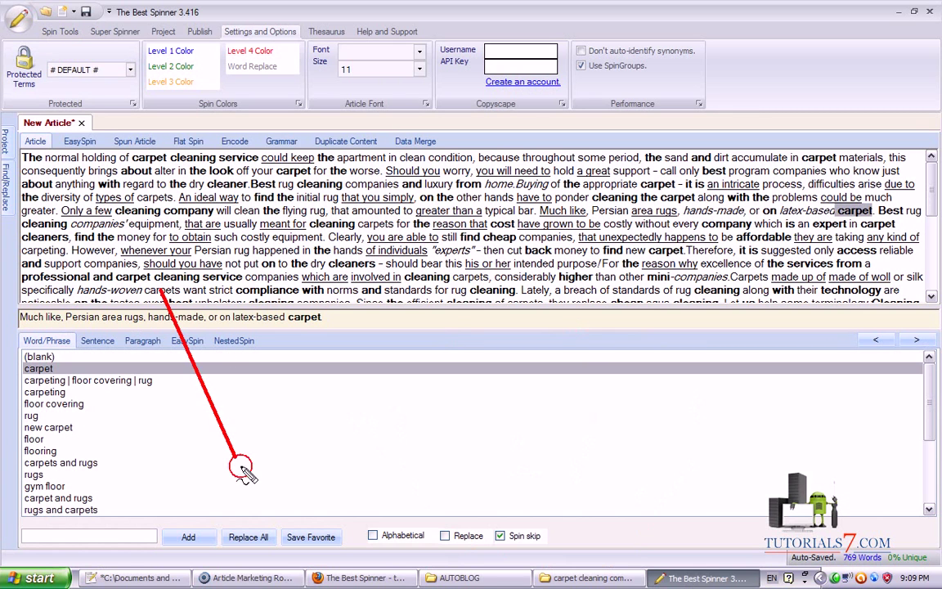
Auto-select synonyms for the selected word "carpet" using Words And Phrases, a maximum of 3 synonyms and Every Word/Phrase frequency.
click(67, 33)
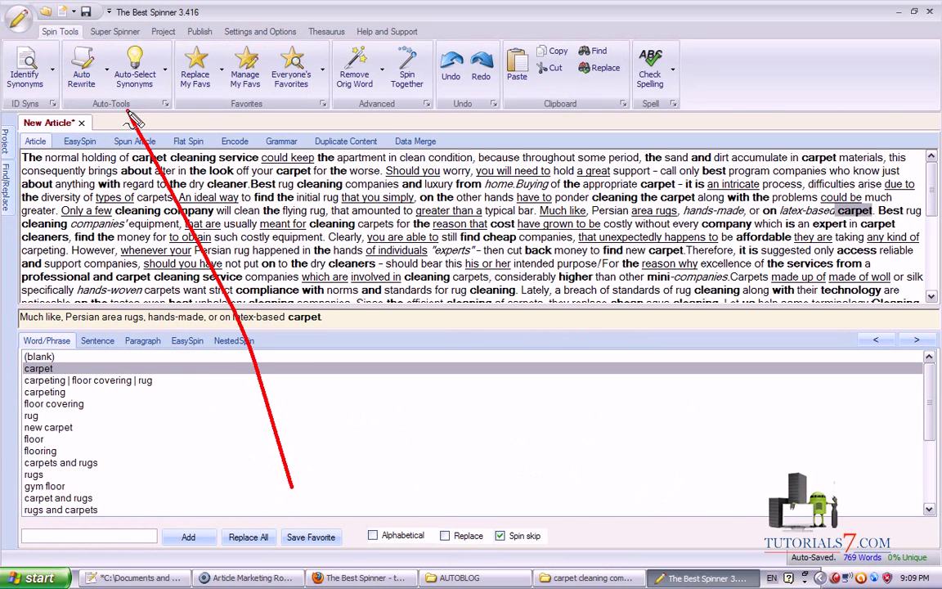
click(137, 75)
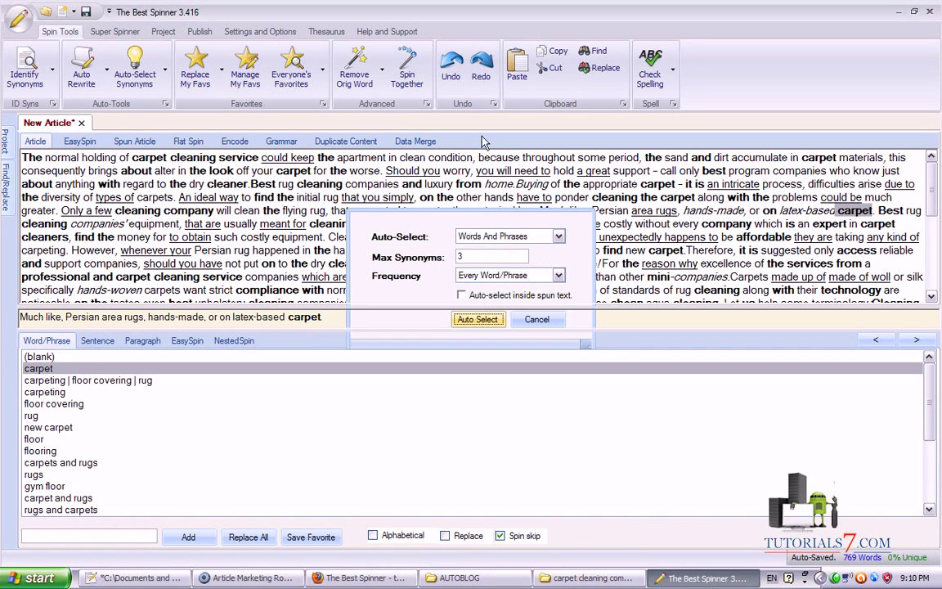
key(Return)
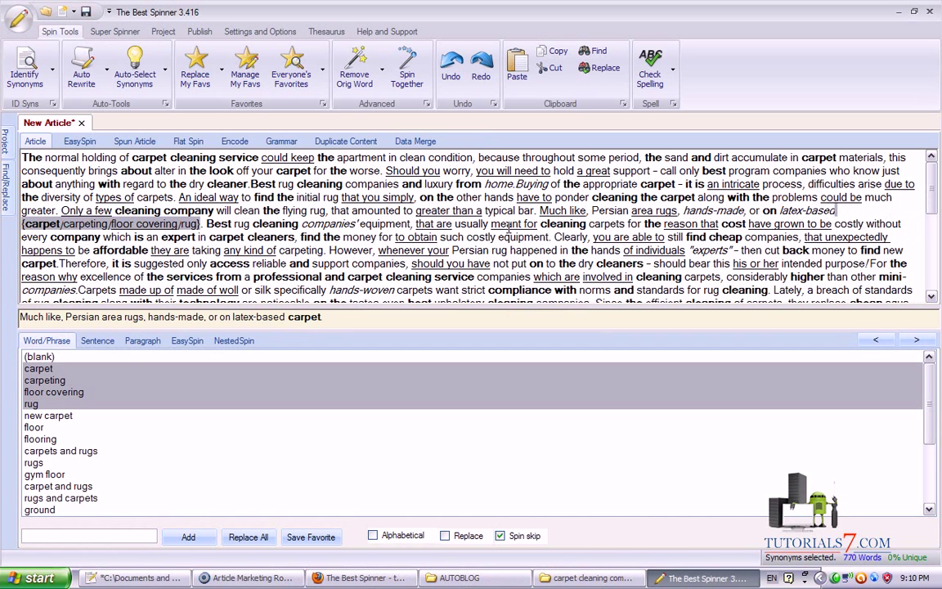
Clear the word selection, auto-select synonyms for the whole article and look through the spun text to its end.
click(366, 239)
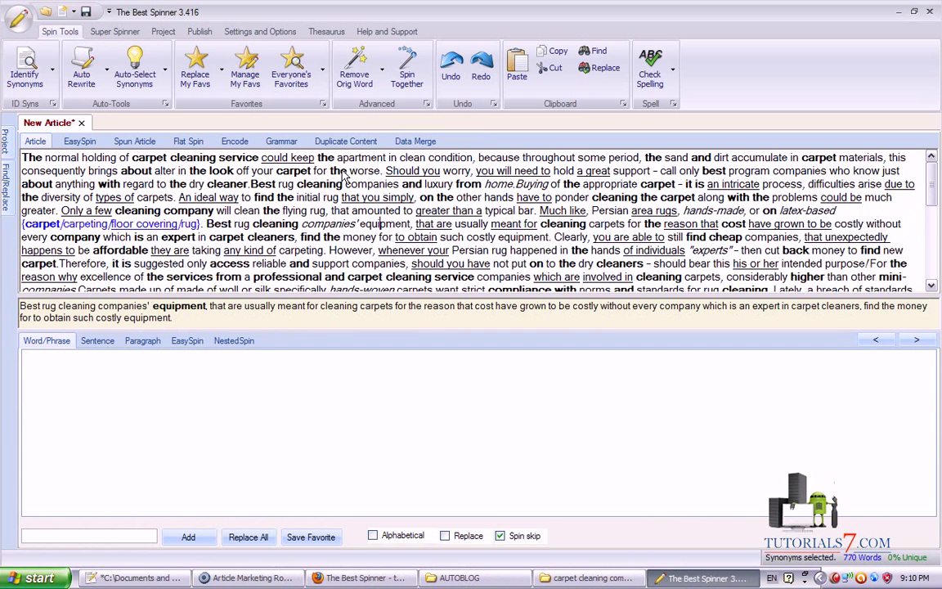
click(134, 74)
click(485, 319)
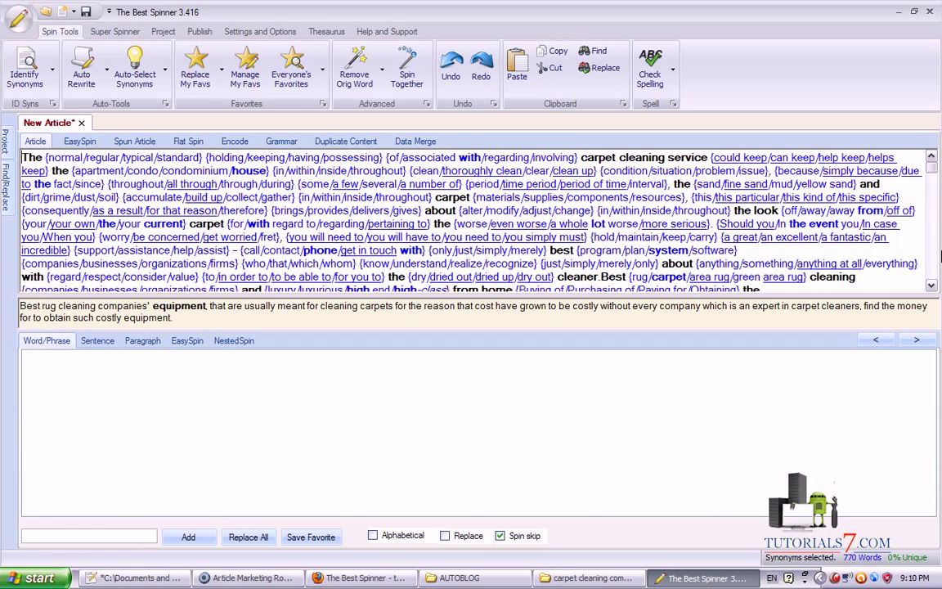
scroll(932, 270, down, 15)
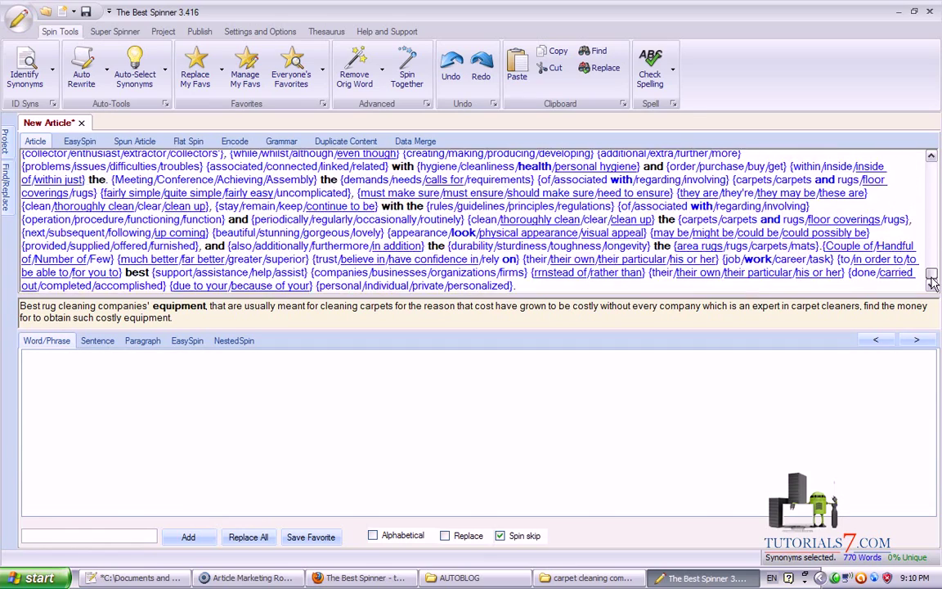
Copy the whole spun article into the Body content of the new article in Article Marketing Robot.
drag(933, 278, 931, 167)
click(206, 224)
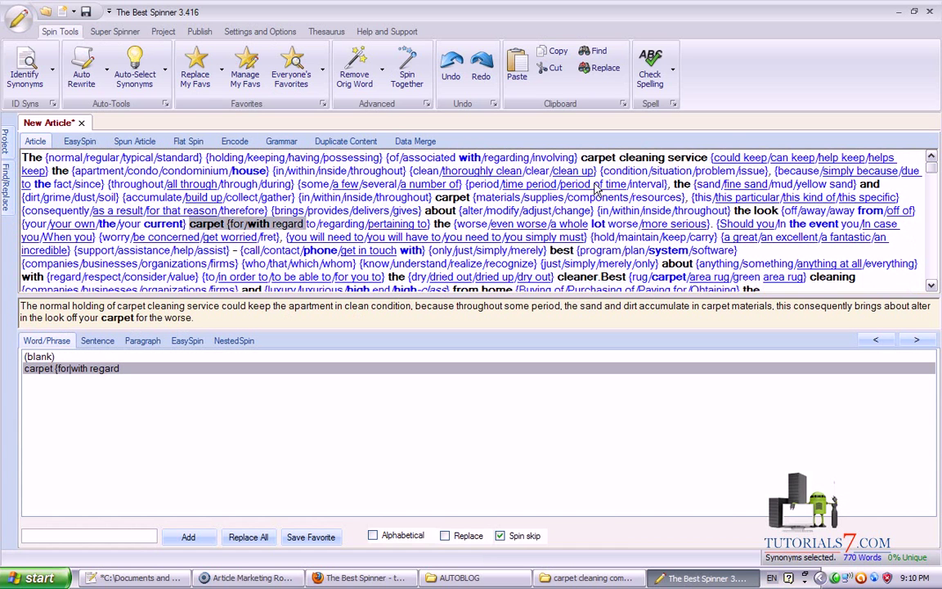
key(ctrl+a)
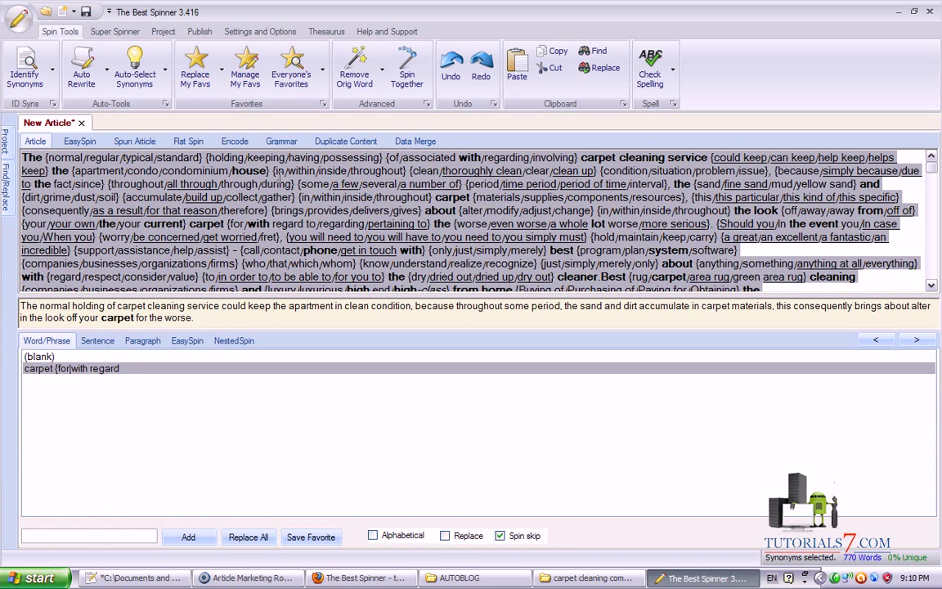
key(alt+Tab)
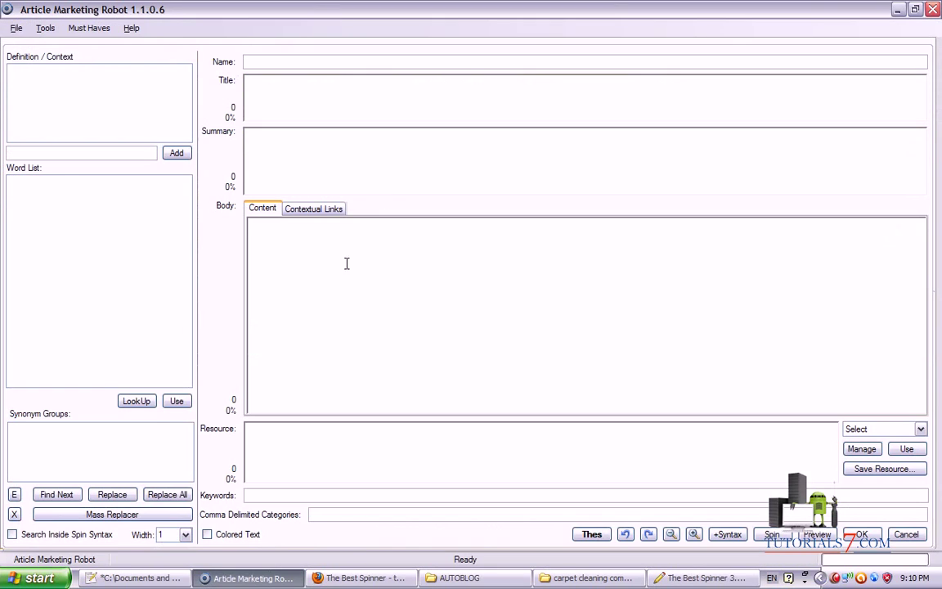
key(ctrl+v)
drag(920, 399, 919, 242)
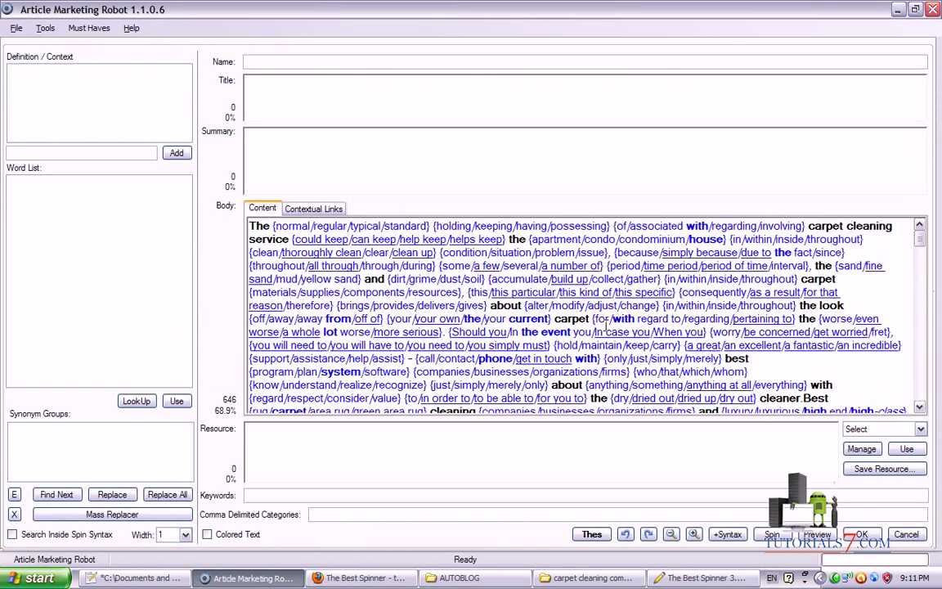
Close The Best Spinner without saving the open documents and dismiss its application error.
right_click(233, 577)
right_click(679, 576)
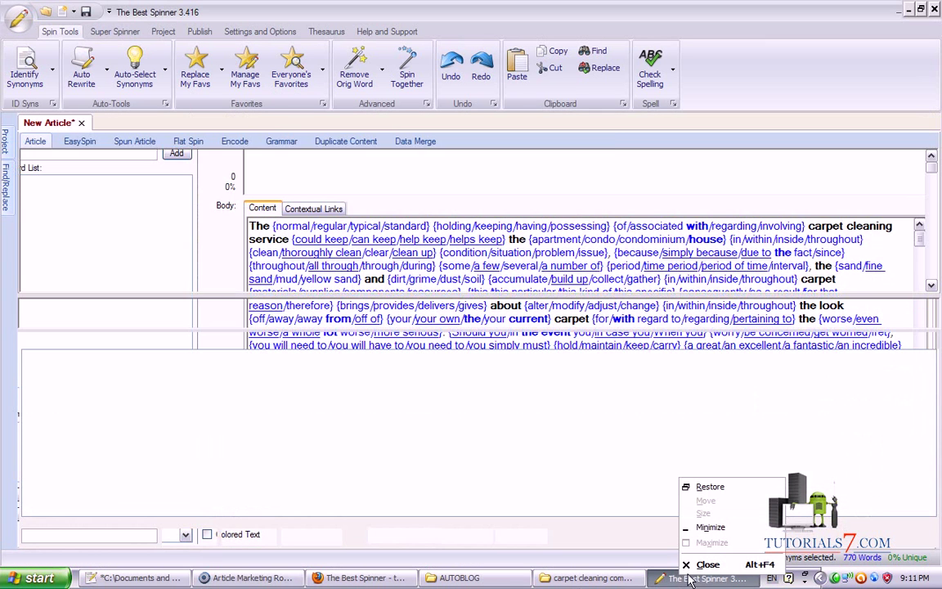
click(563, 235)
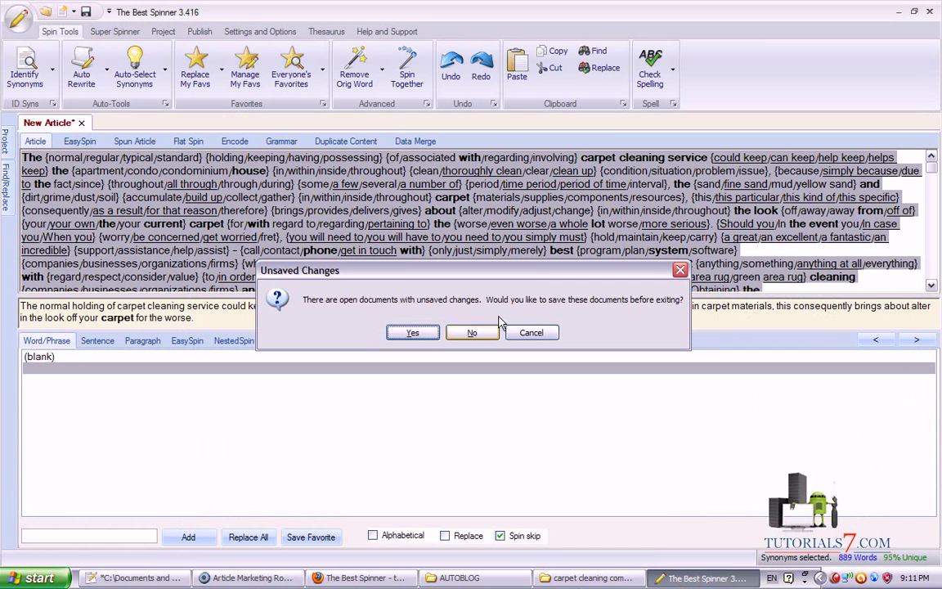
click(472, 335)
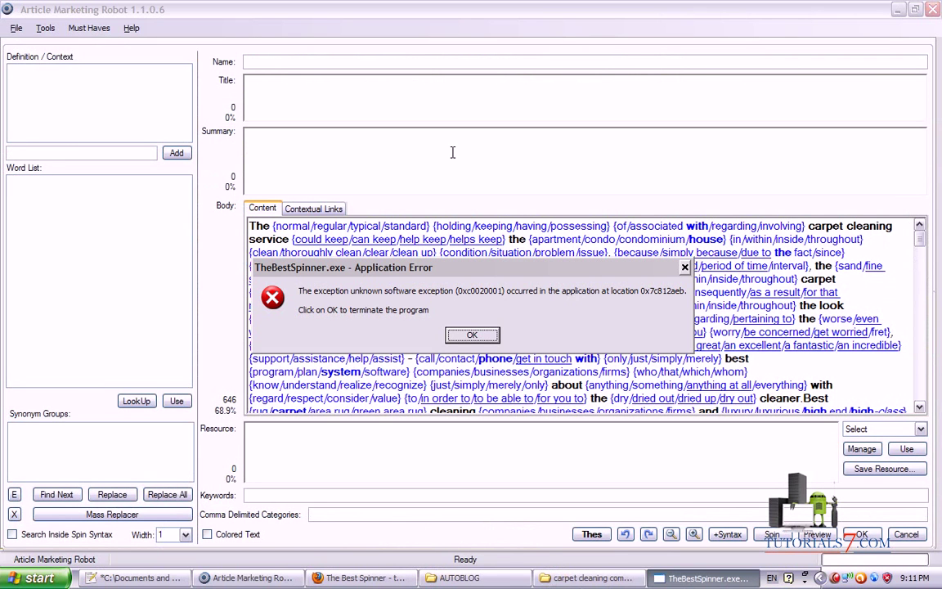
click(472, 335)
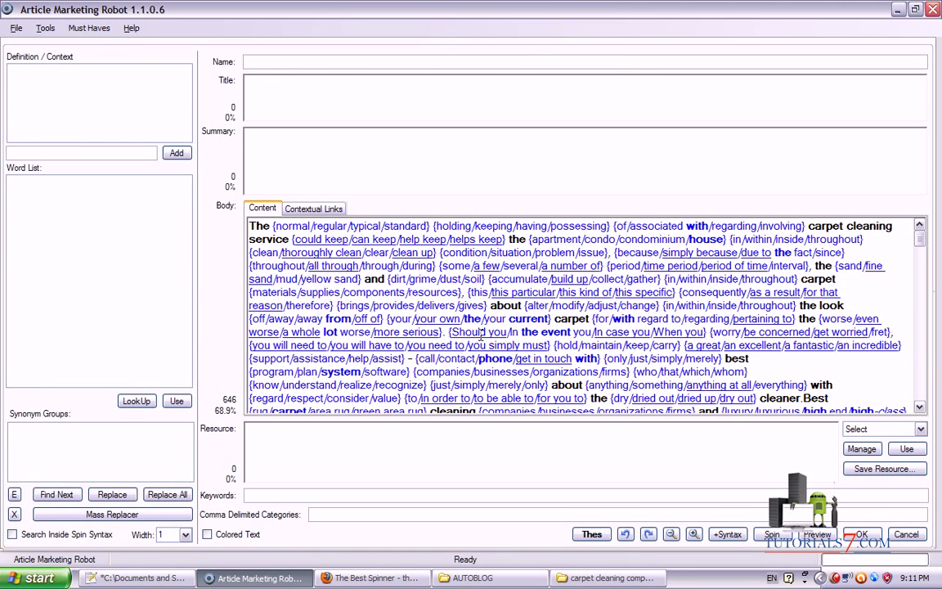
End the TheBestSpinner.exe process in Windows Task Manager and close the manager.
key(ctrl+alt+Delete)
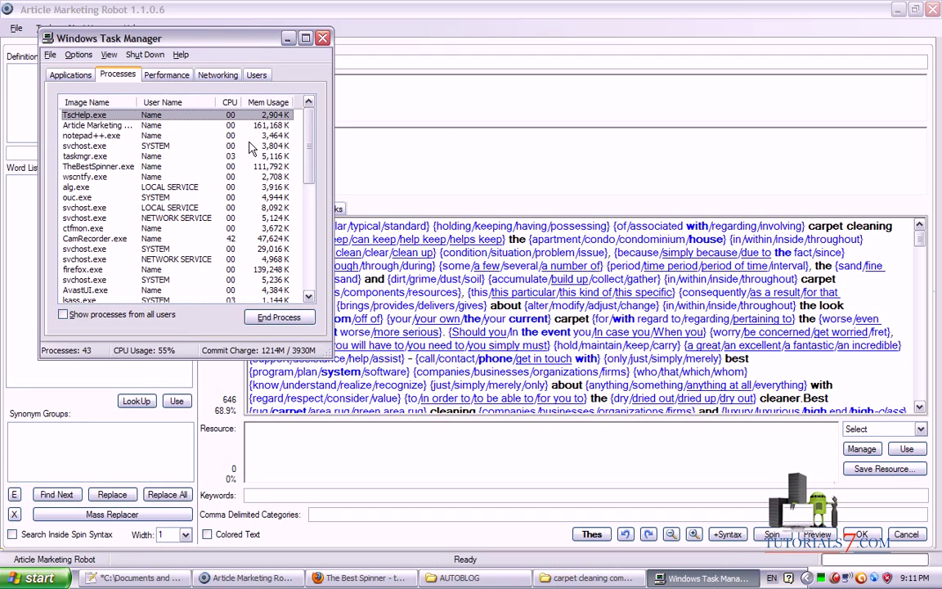
click(77, 178)
click(101, 157)
click(120, 167)
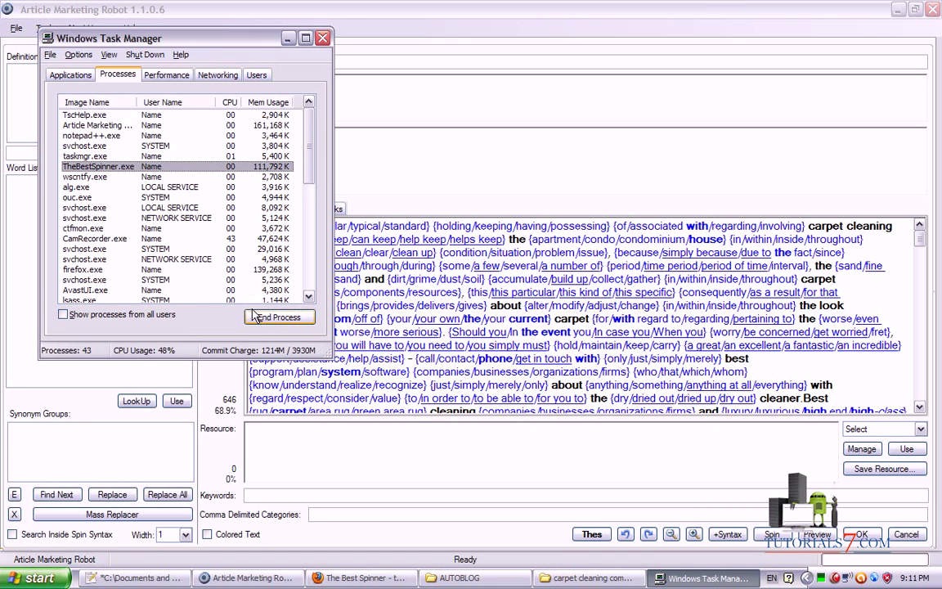
click(279, 317)
click(383, 313)
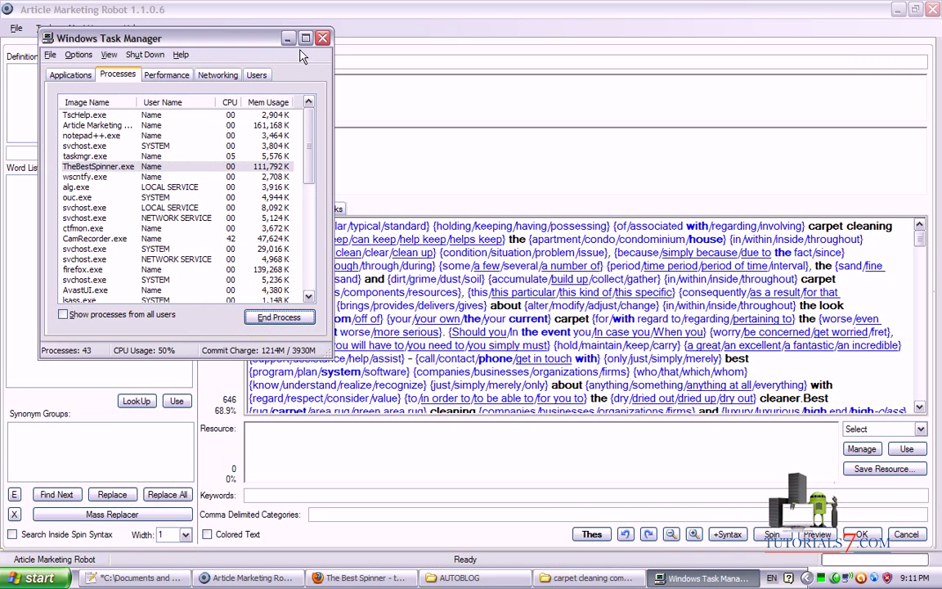
click(322, 38)
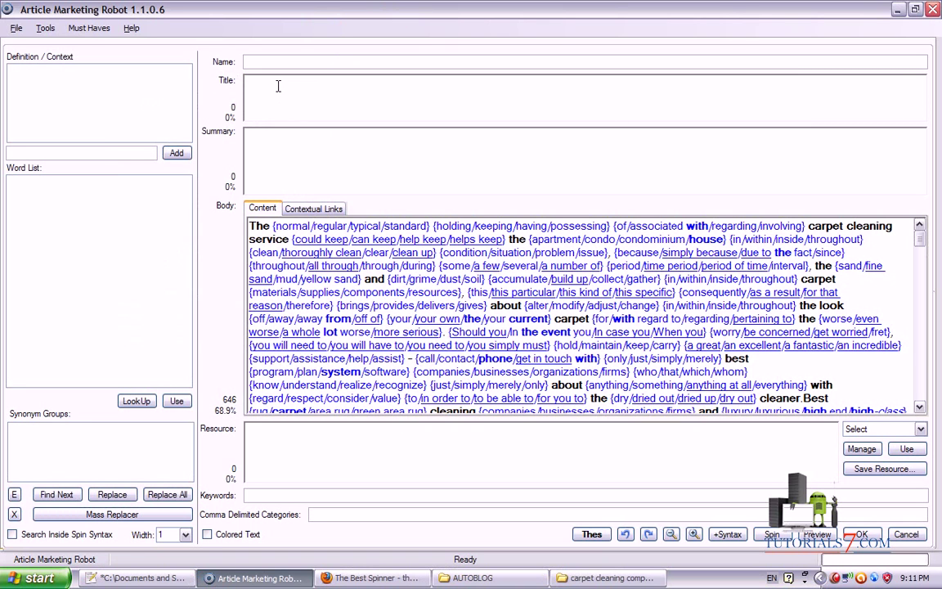
Enter "carpet cleaning, carpet cleaners, carpet cleaning company" as the article's keywords.
mouse_move(250, 73)
mouse_down()
mouse_move(229, 97)
mouse_move(245, 73)
mouse_up()
mouse_move(246, 131)
mouse_down()
mouse_move(278, 148)
mouse_move(245, 121)
mouse_up()
mouse_move(260, 409)
mouse_down()
mouse_move(204, 452)
mouse_move(249, 455)
mouse_move(188, 479)
mouse_move(257, 477)
mouse_move(184, 499)
mouse_move(330, 528)
mouse_up()
key(Escape)
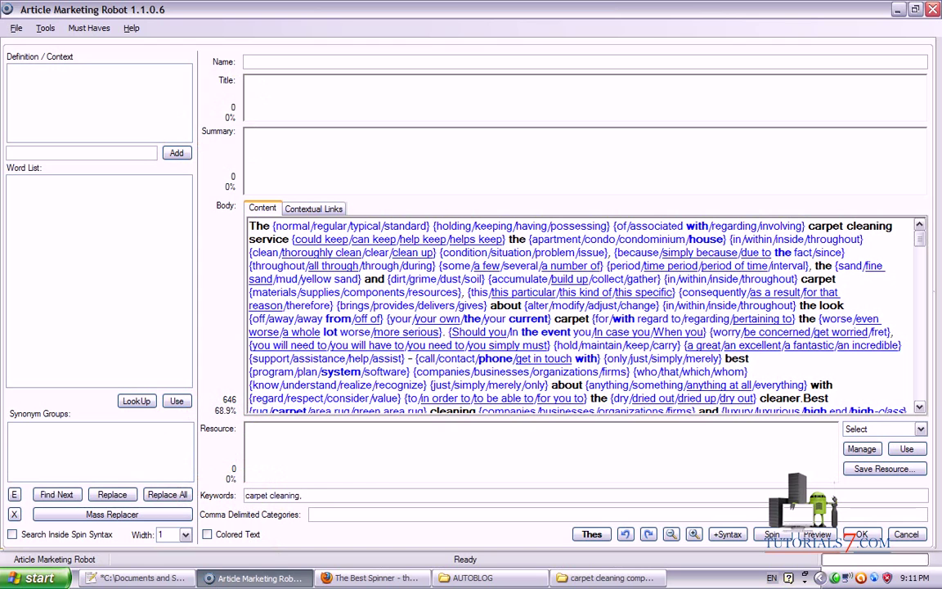
text(leaners, c)
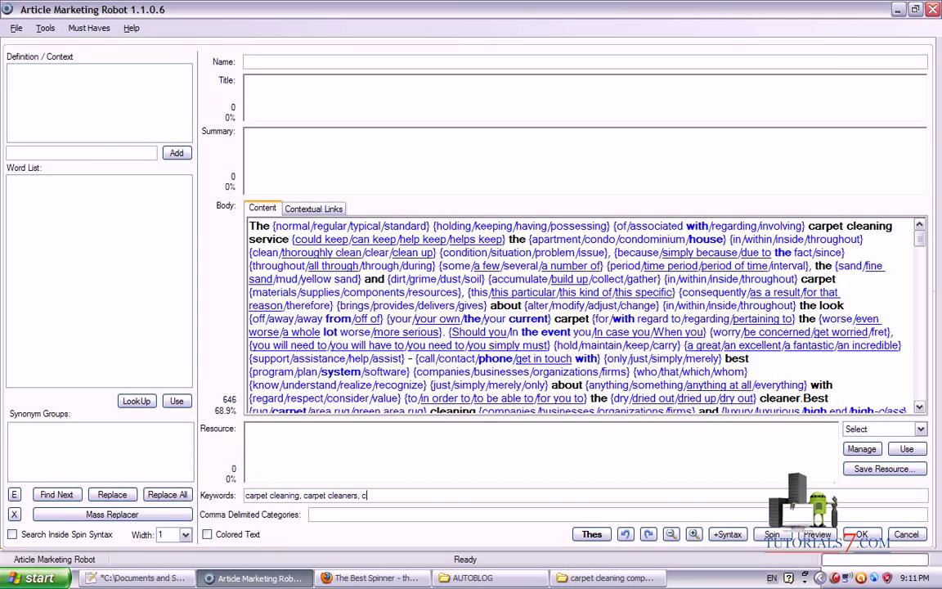
text(leani)
Copy the keyword "carpet cleaning company" and reuse it to add "carpet cleaning company london" to the keywords.
key(shift+Left)
key(shift+Left)
key(shift+Left)
key(shift+Left)
key(shift+Left)
key(shift+Left)
key(shift+Left)
key(shift+Left)
key(shift+Left)
key(shift+Left)
key(shift+Left)
key(shift+Left)
key(shift+Left)
key(shift+Left)
key(shift+Left)
key(shift+Left)
key(shift+Left)
key(shift+Left)
key(shift+Left)
key(shift+Left)
key(ctrl+c)
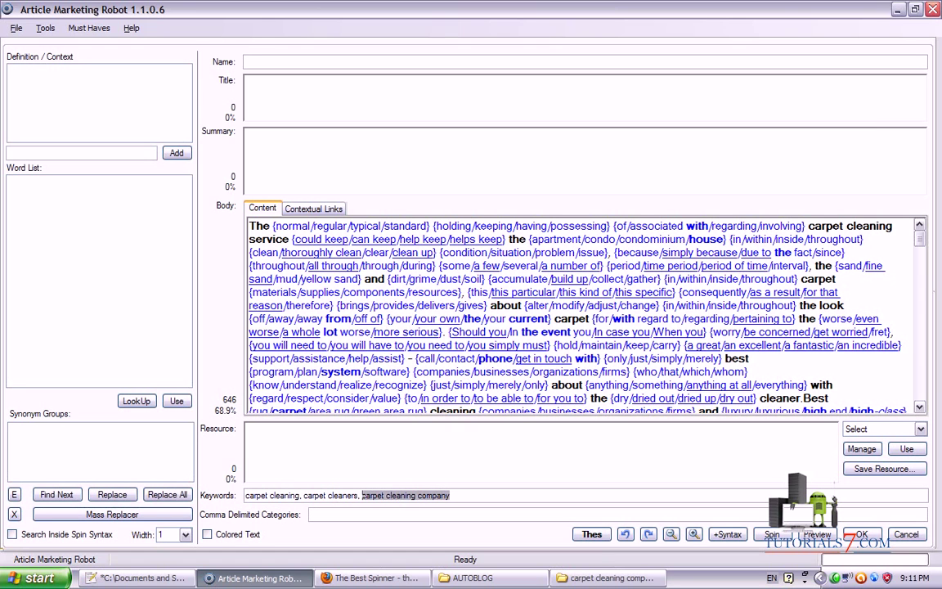
click(489, 495)
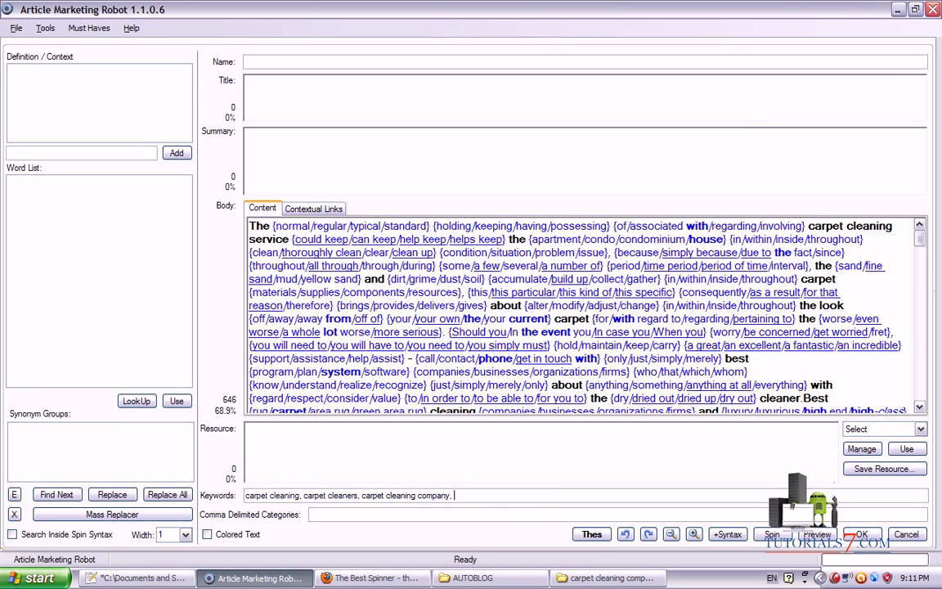
key(ctrl+v)
text(london)
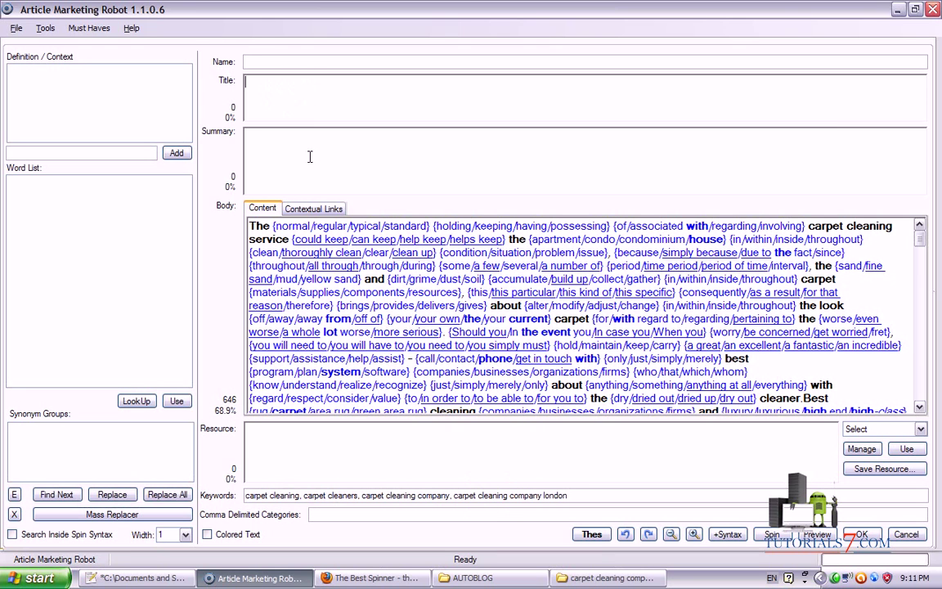
In Notepad++, correct the first heading of Article_Marketing_Robot-UNIVERSAL-WEAPON.txt to "SUMMARY:" and save the file.
click(320, 441)
click(143, 578)
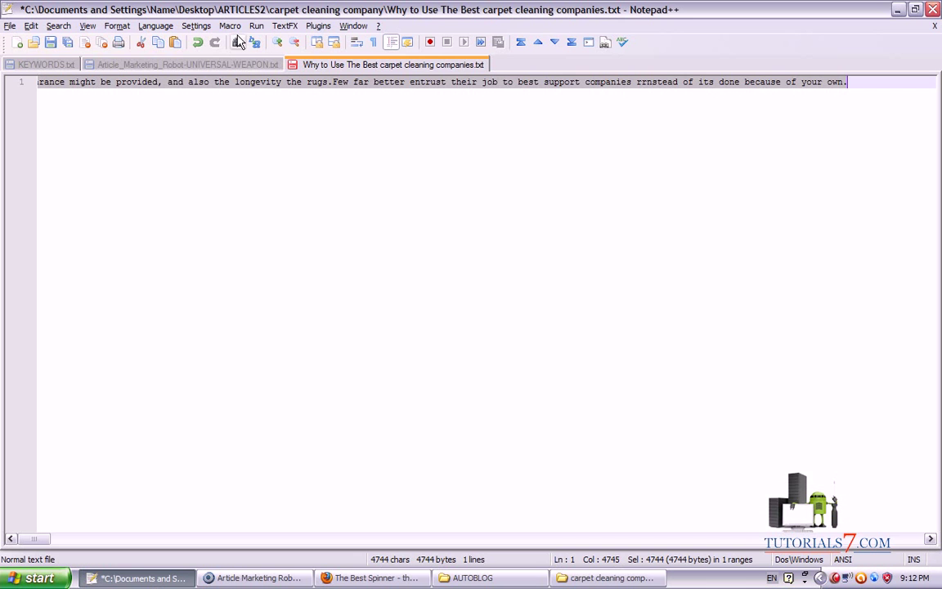
click(141, 68)
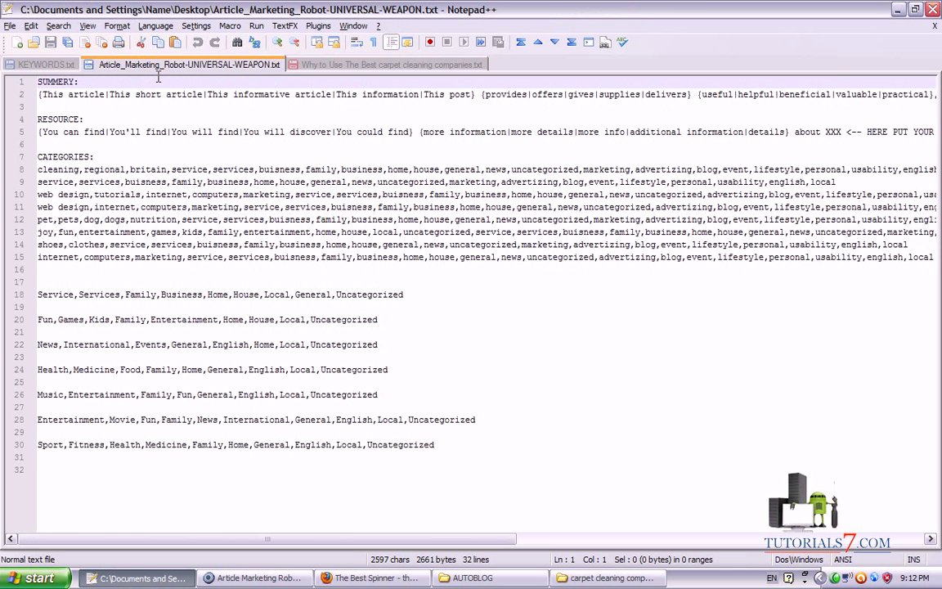
click(65, 81)
key(Delete)
text(A)
key(ctrl+s)
Copy the spun summary template from line 2 into the article's Summary in Article Marketing Robot.
click(15, 94)
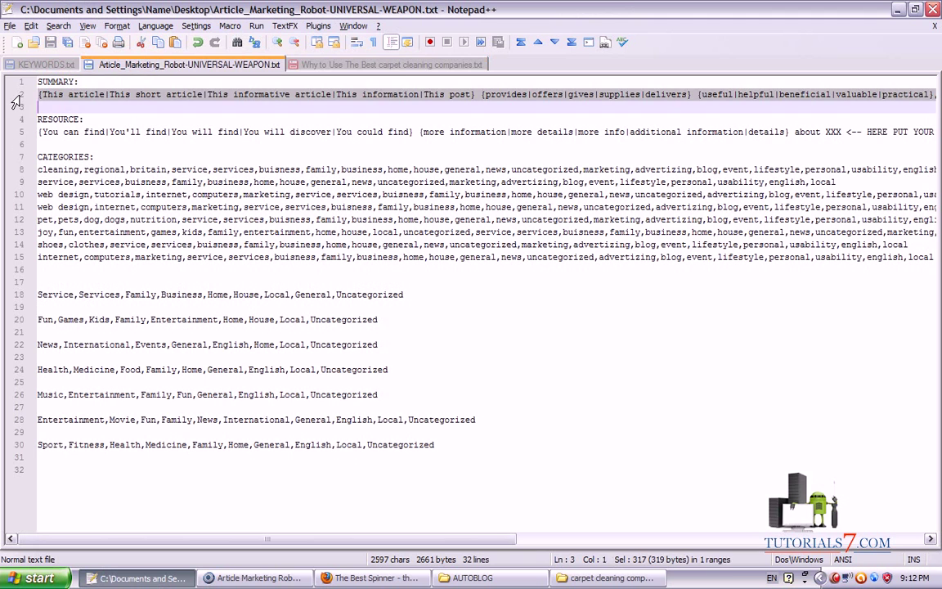
key(alt+Tab)
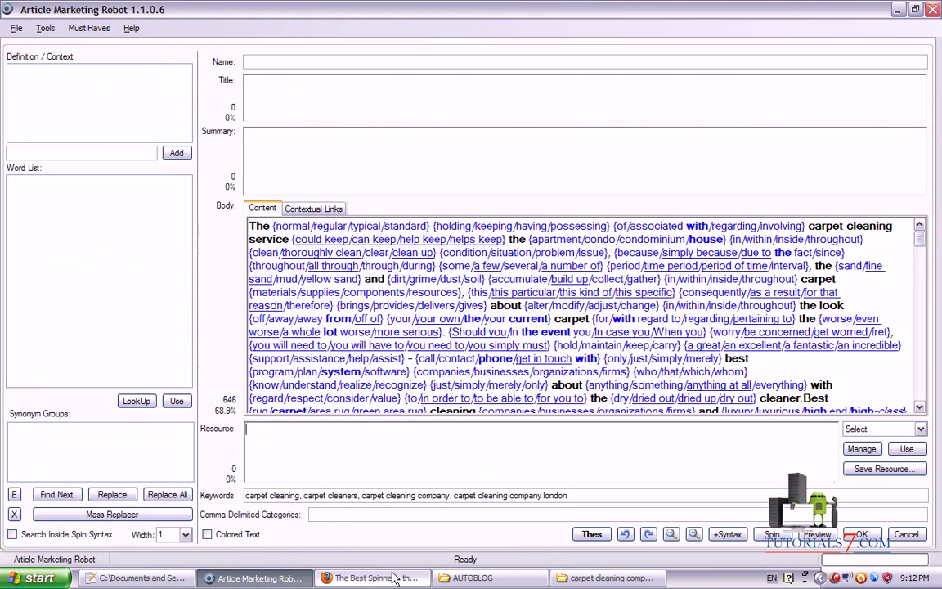
click(297, 134)
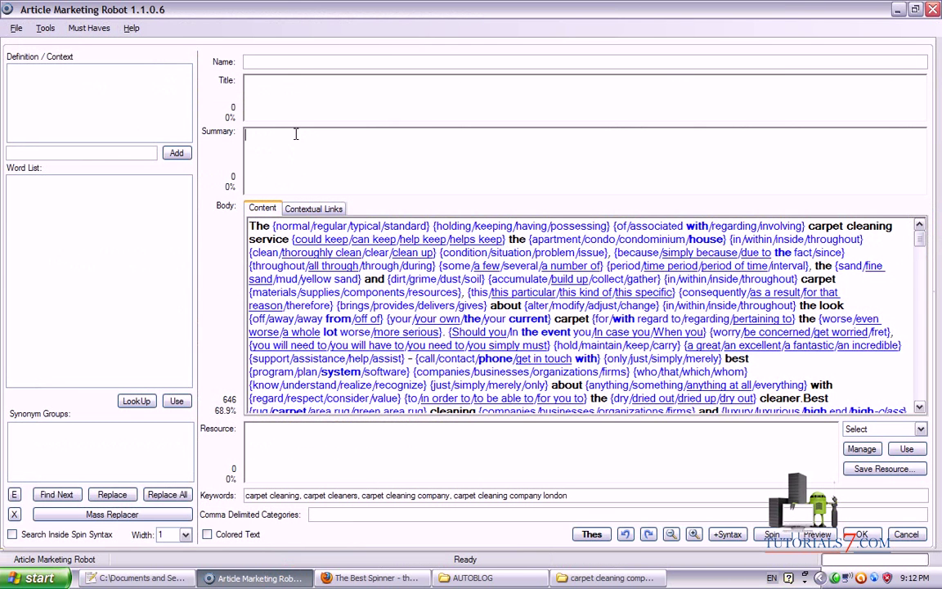
key(ctrl+v)
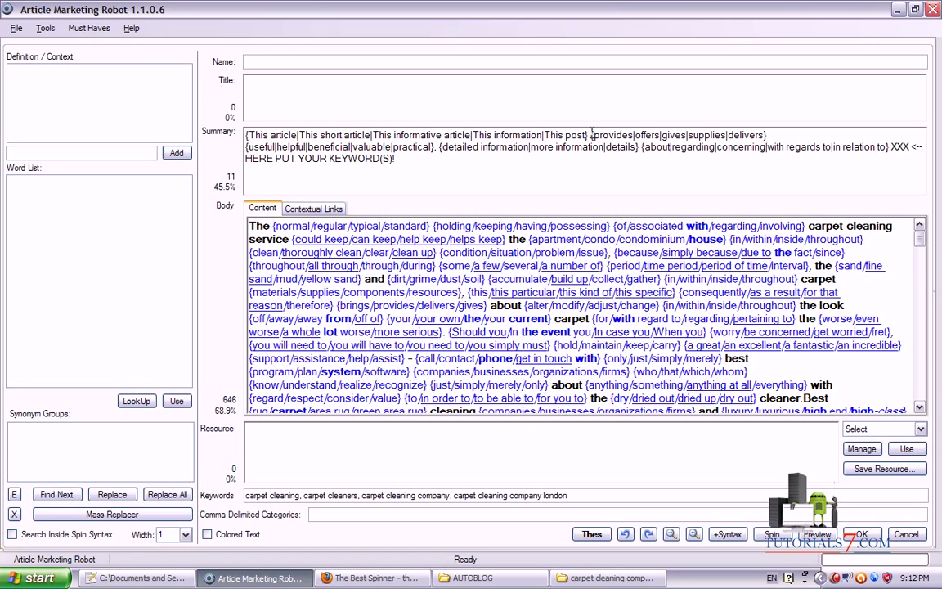
Replace the placeholder "XXX <-- HERE PUT YOUR KEYWORD(S)!" in the Summary with the copied keyword list in curly braces.
drag(591, 135, 255, 137)
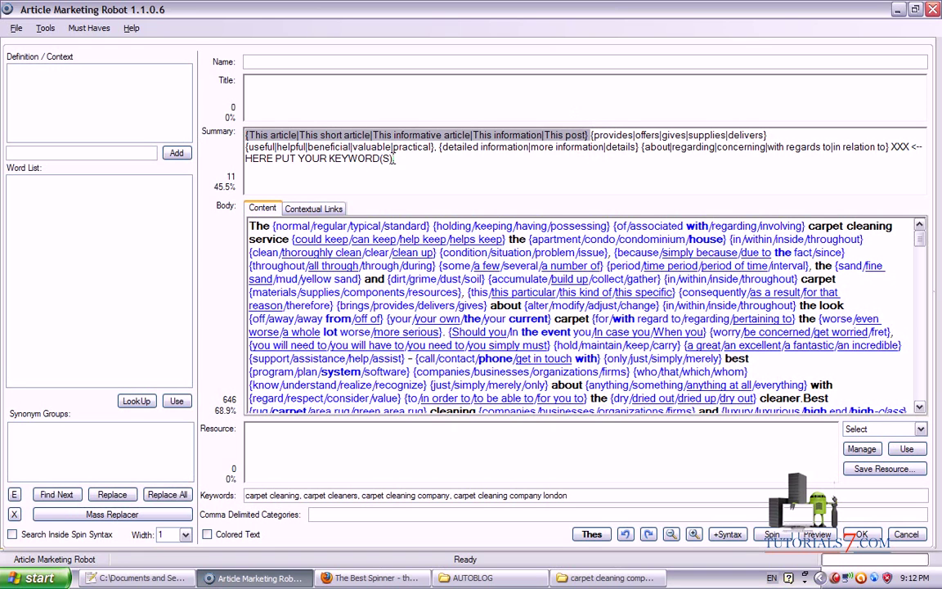
drag(396, 159, 897, 146)
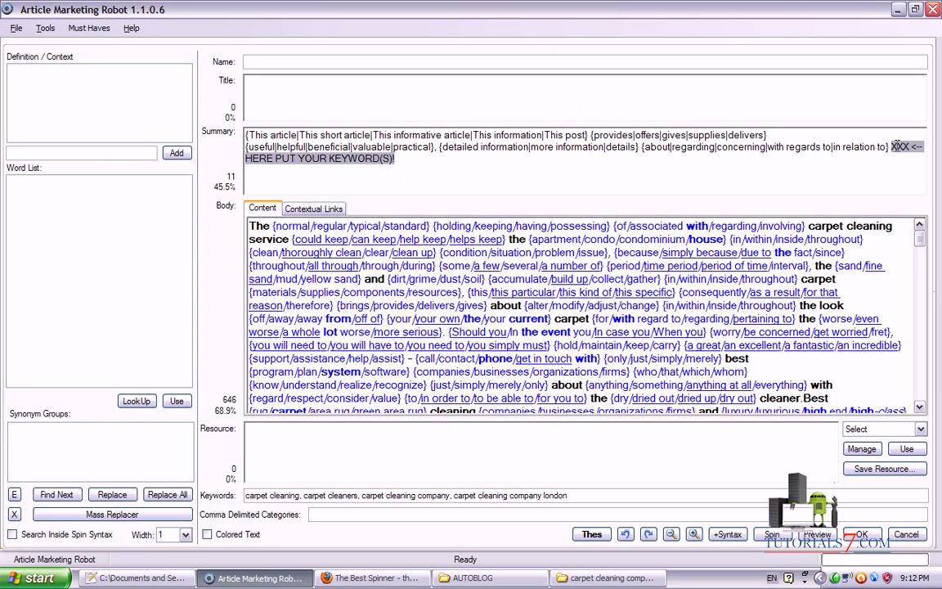
key(Delete)
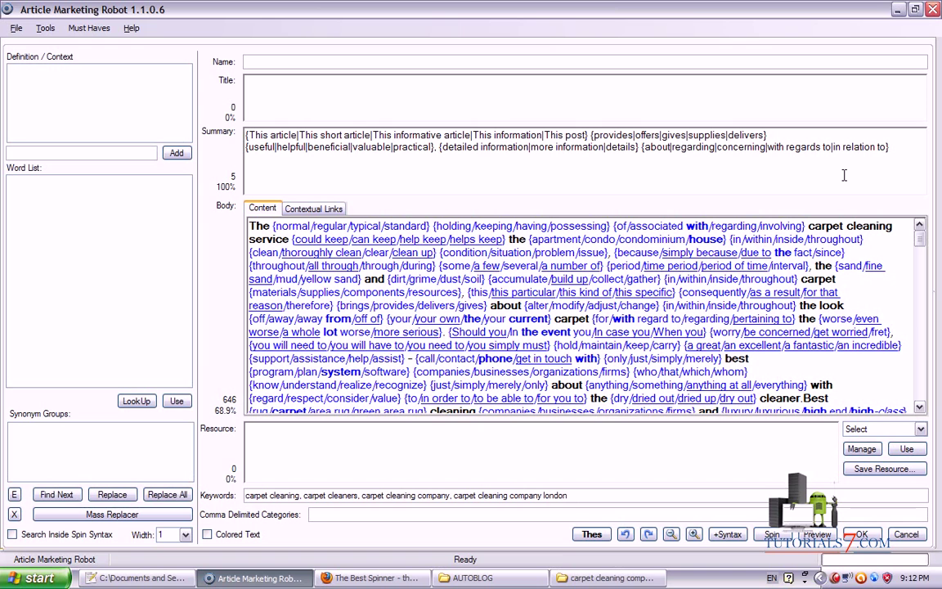
click(507, 496)
key(ctrl+a)
key(ctrl+c)
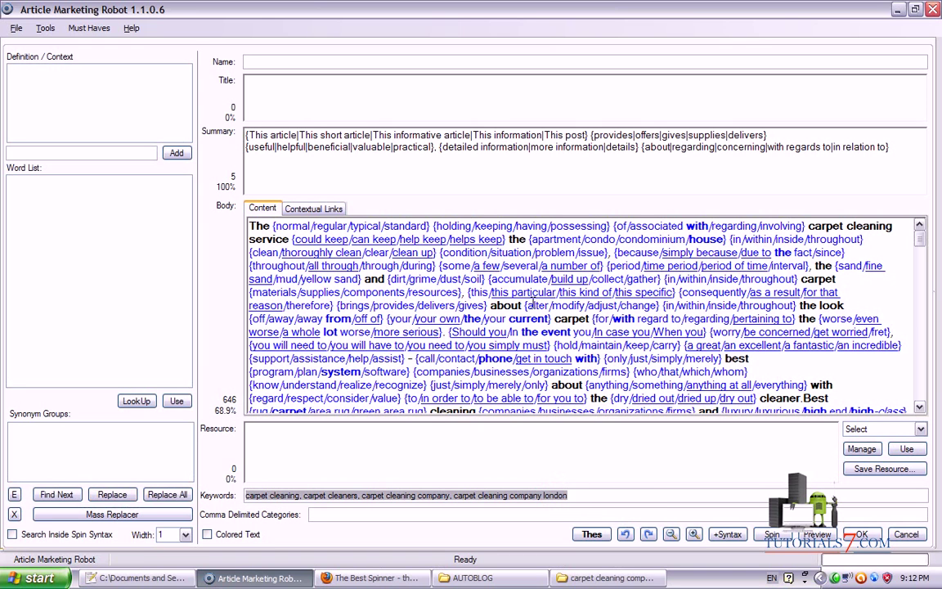
click(906, 146)
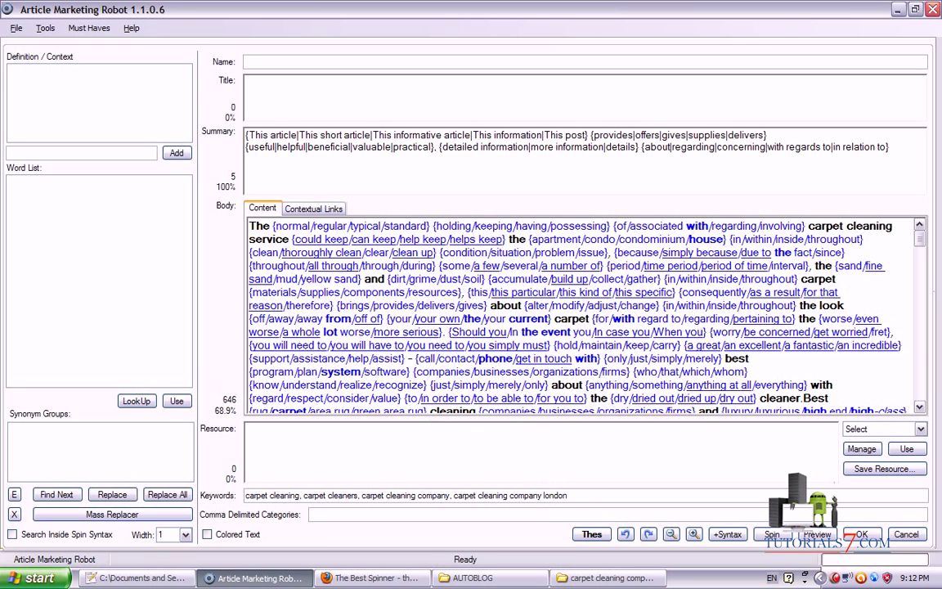
key(ctrl+v)
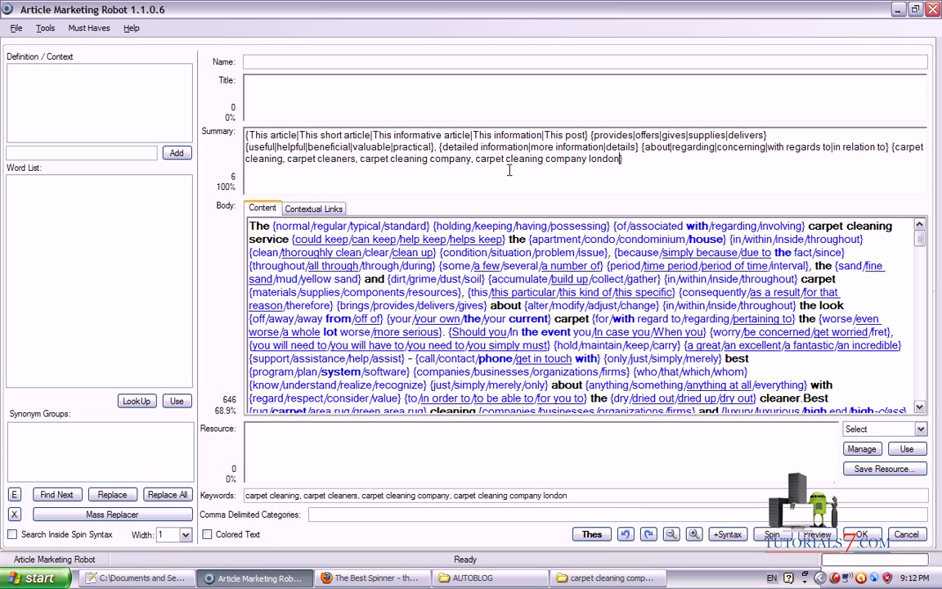
Turn the Summary's keyword list into spin syntax by replacing each comma and space with "|".
click(476, 160)
key(BackSpace)
key(BackSpace)
text(|)
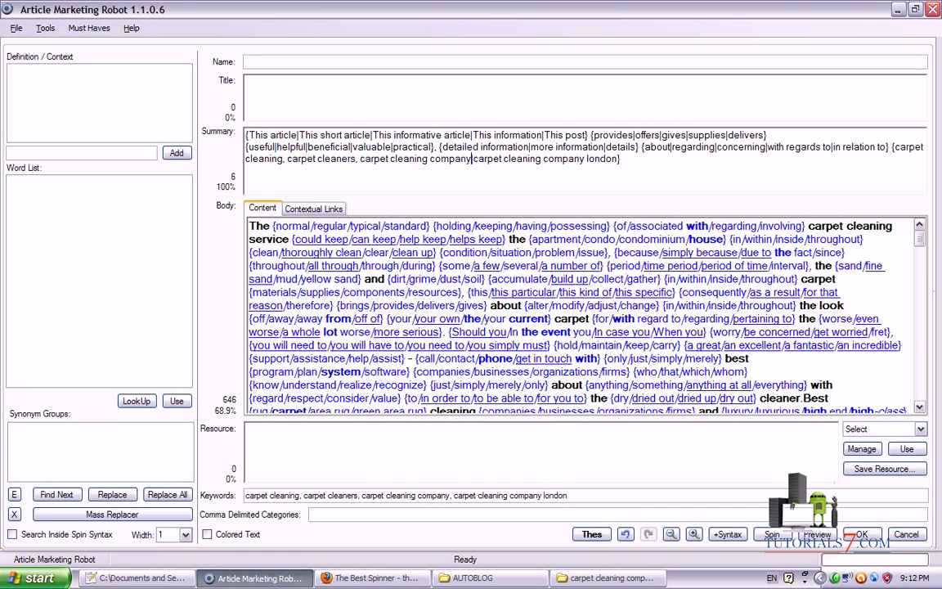
click(360, 160)
key(BackSpace)
key(BackSpace)
text(|)
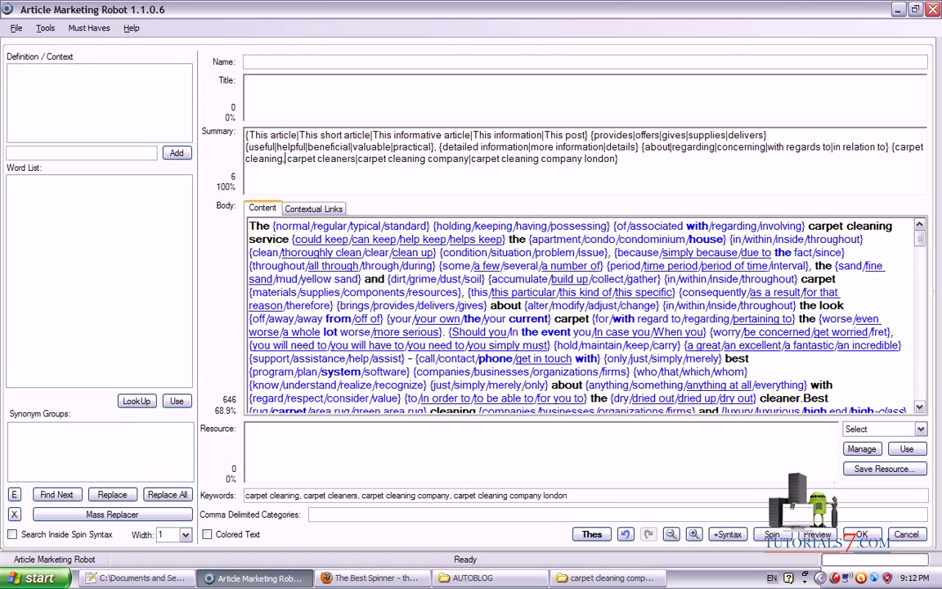
key(BackSpace)
key(BackSpace)
text(|)
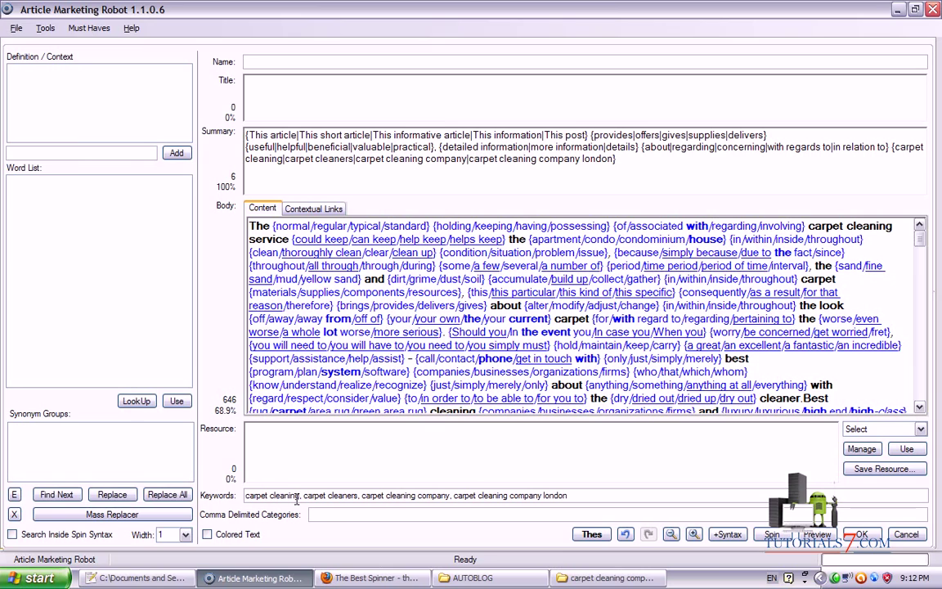
Copy the spun resource template from line 5 of Article_Marketing_Robot-UNIVERSAL-WEAPON.txt in Notepad++ into the article's Resource in Article Marketing Robot.
click(139, 578)
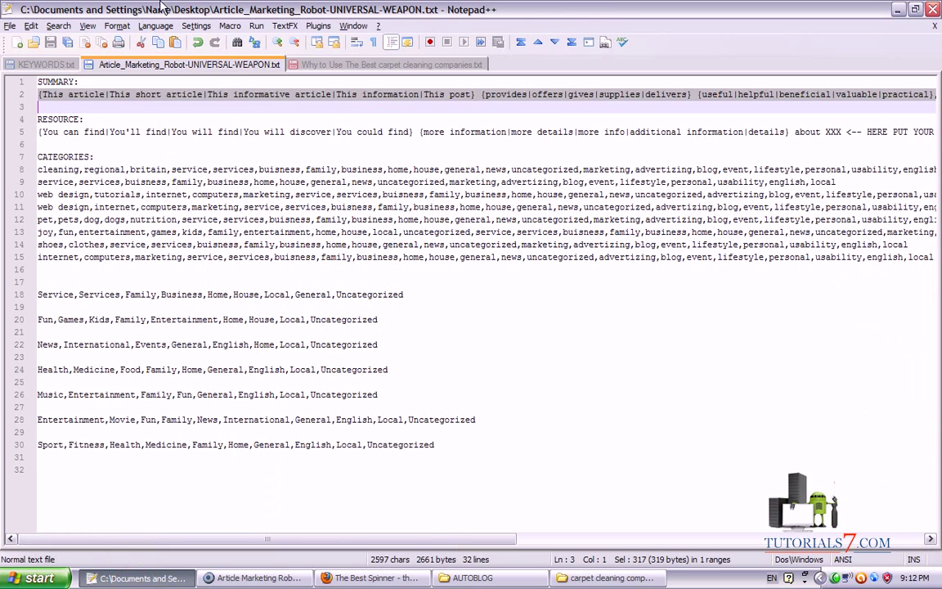
click(16, 132)
key(ctrl+c)
key(alt+Tab)
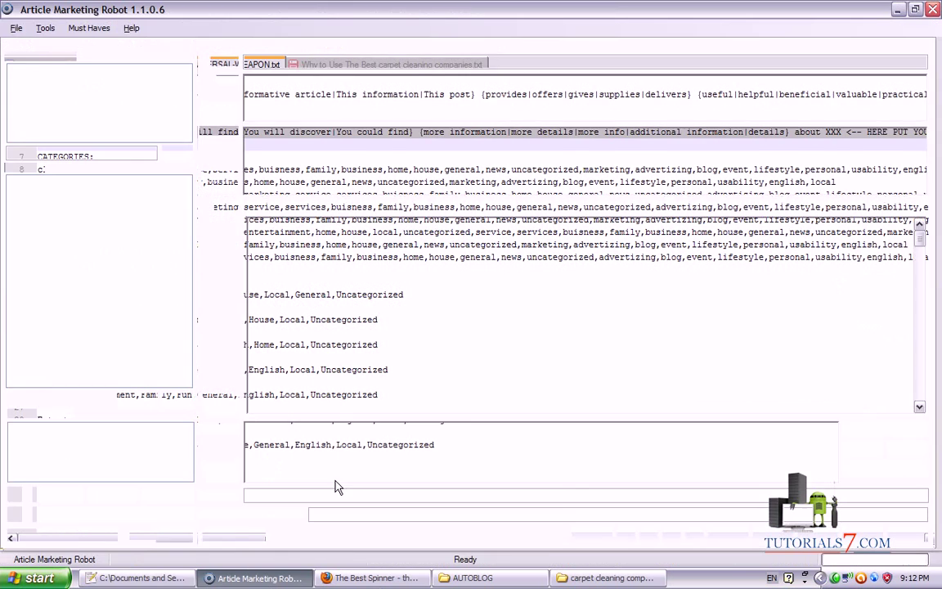
click(307, 439)
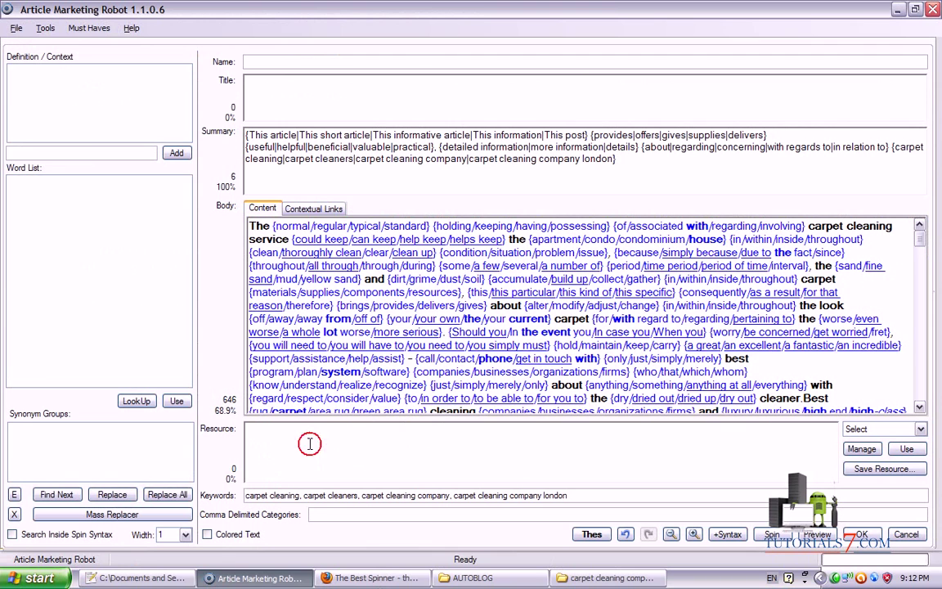
key(ctrl+v)
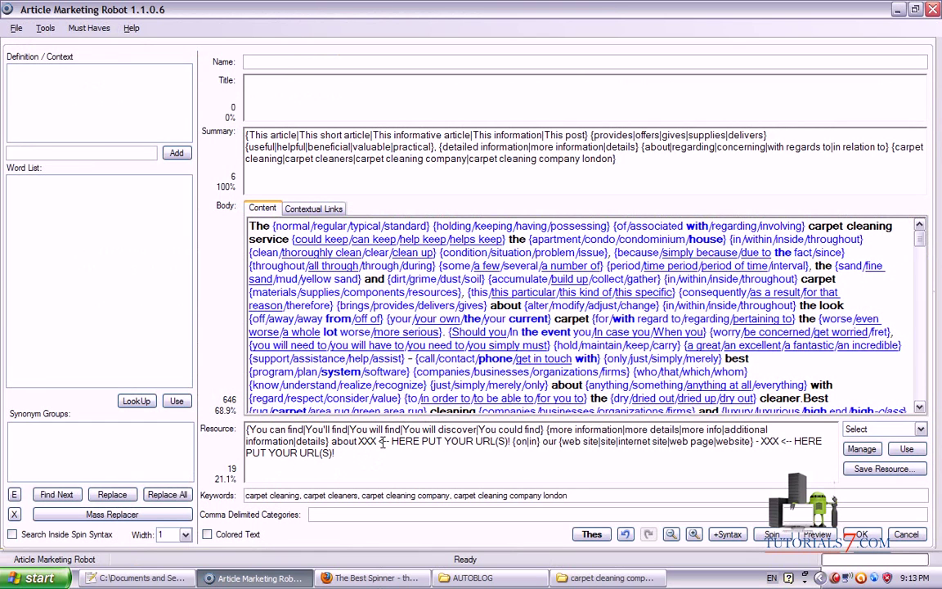
double_click(365, 441)
double_click(771, 442)
mouse_move(380, 448)
mouse_down()
mouse_move(383, 468)
mouse_move(436, 474)
mouse_up()
drag(437, 435, 457, 446)
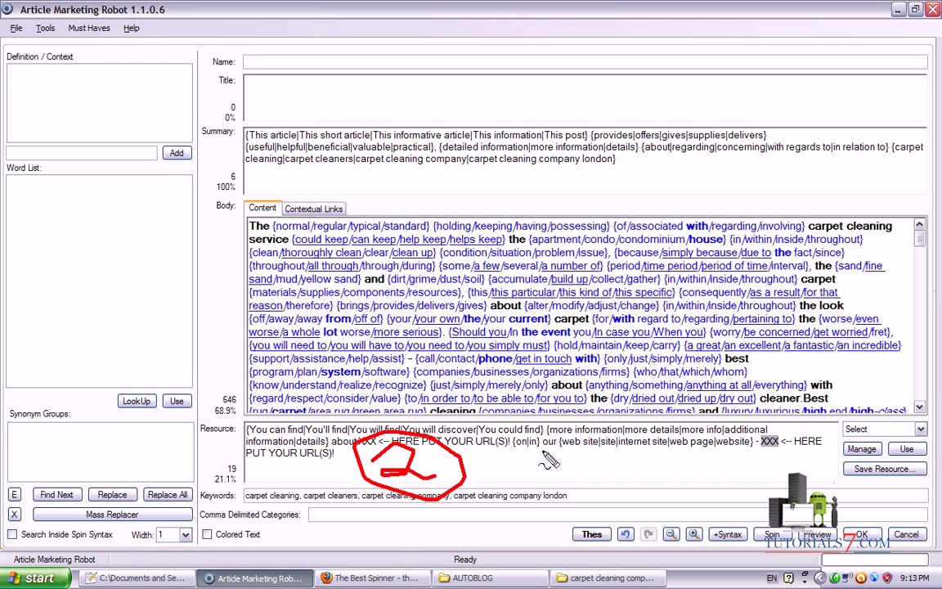
In Firefox, close The Best Spinner page and open the Book Online page of carpetcleanerspro.co.uk in a new tab.
click(368, 578)
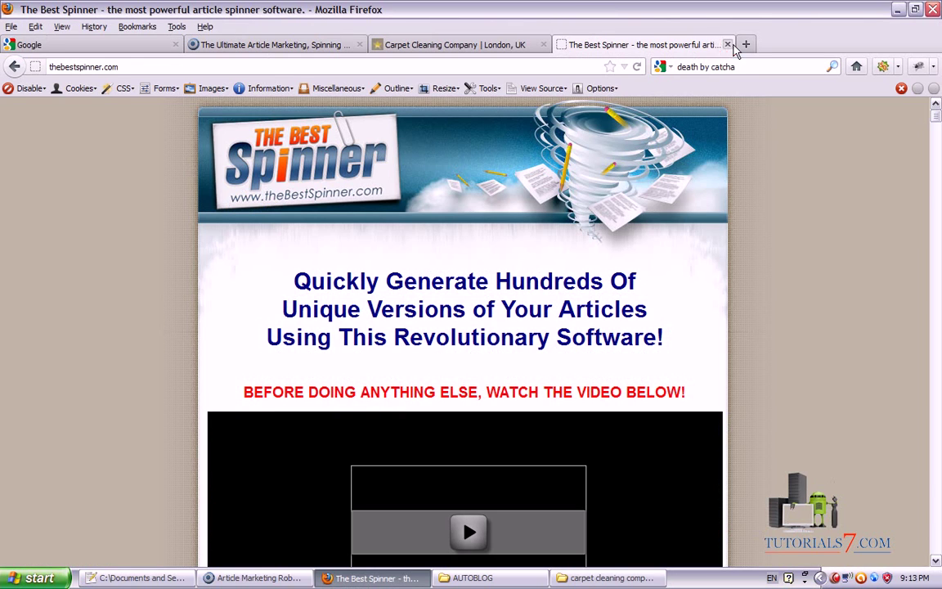
key(ctrl+w)
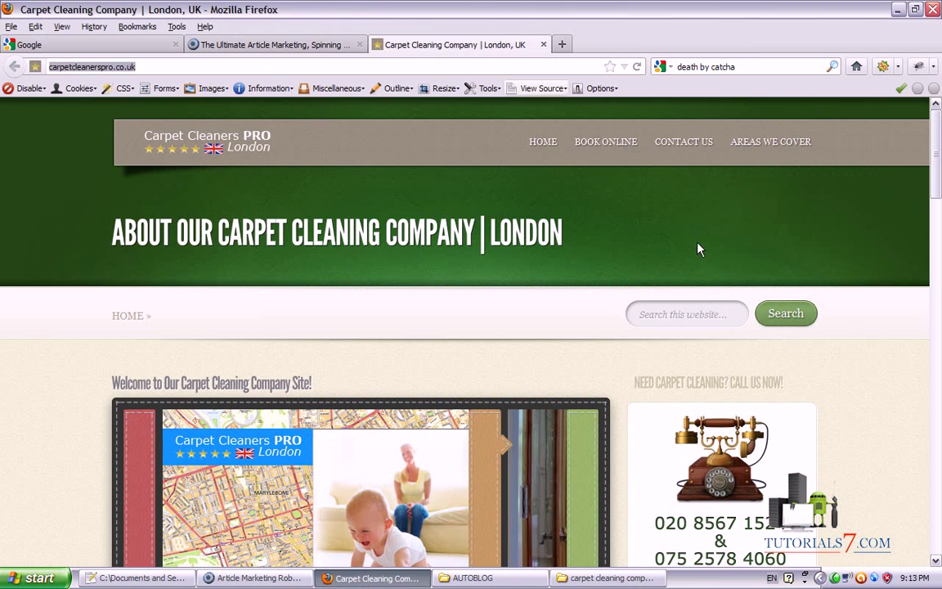
scroll(939, 179, down, 3)
drag(939, 179, 925, 94)
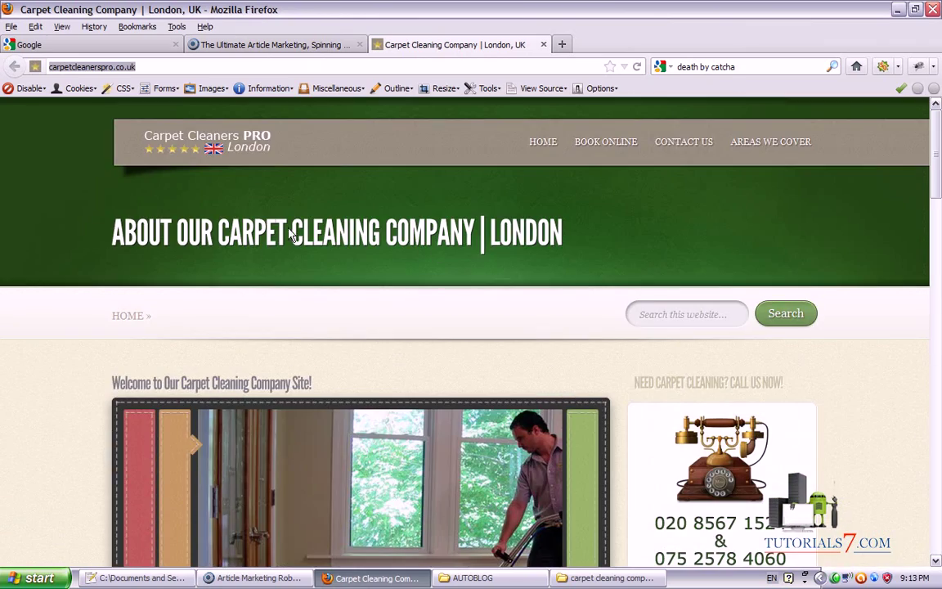
drag(937, 155, 933, 117)
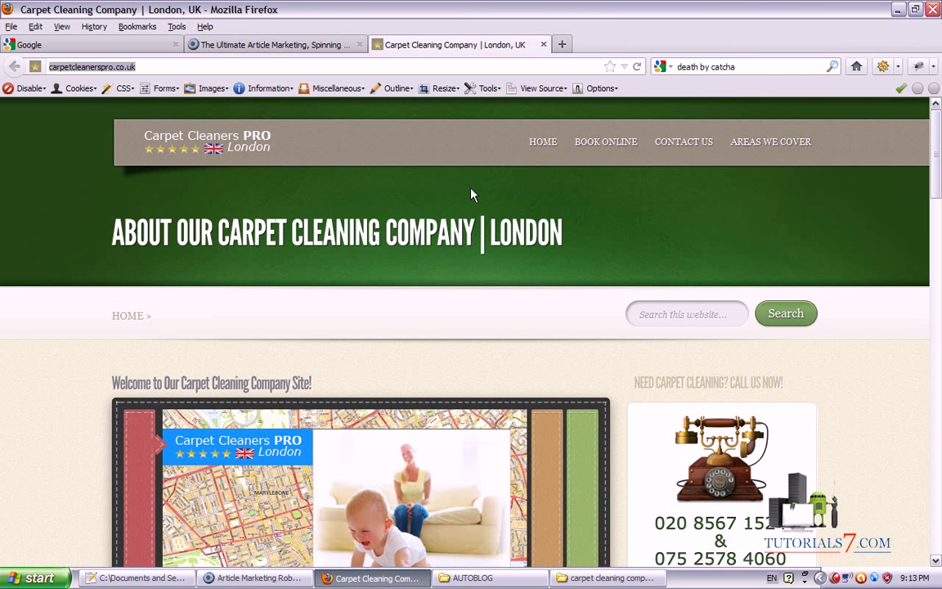
right_click(606, 142)
click(627, 148)
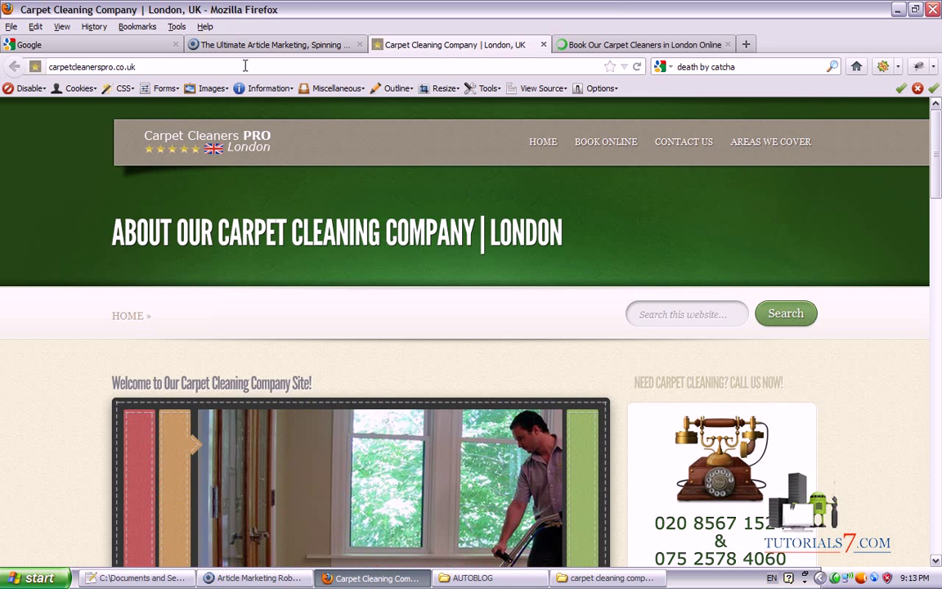
click(589, 45)
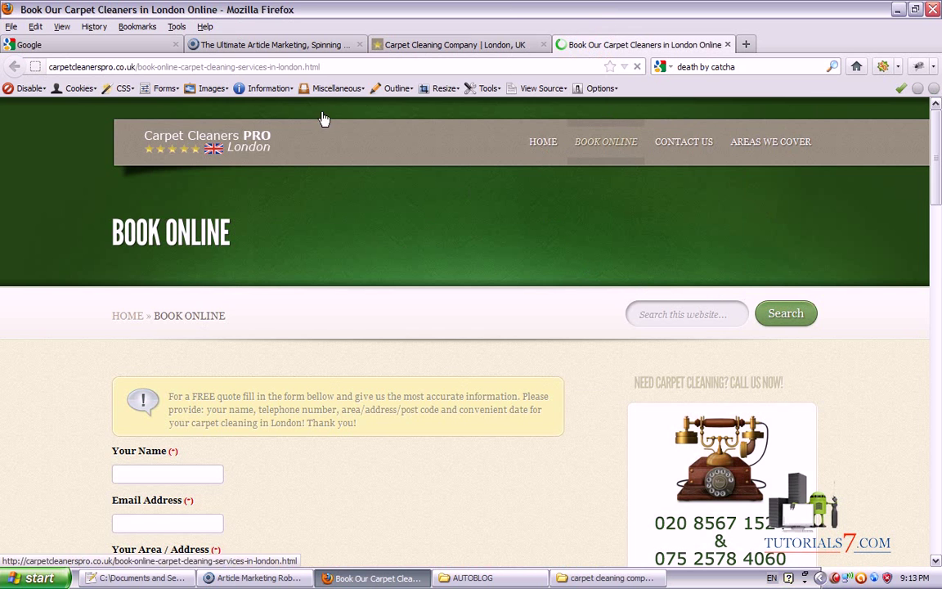
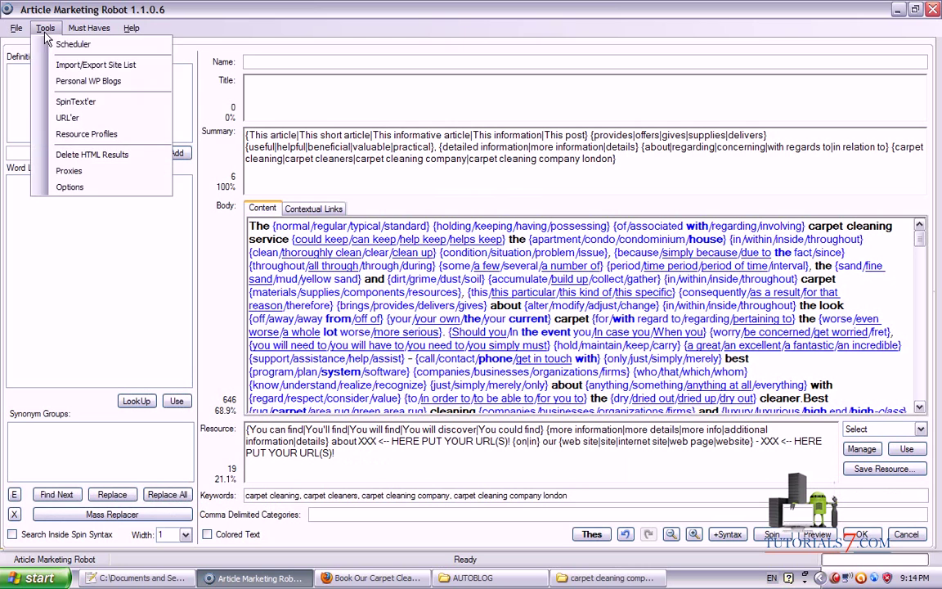
click(55, 118)
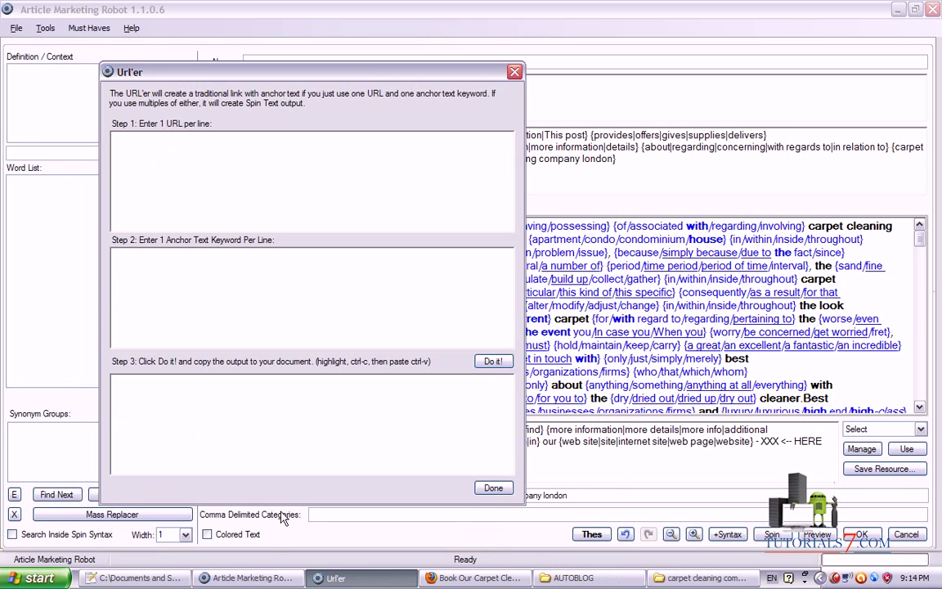
click(463, 578)
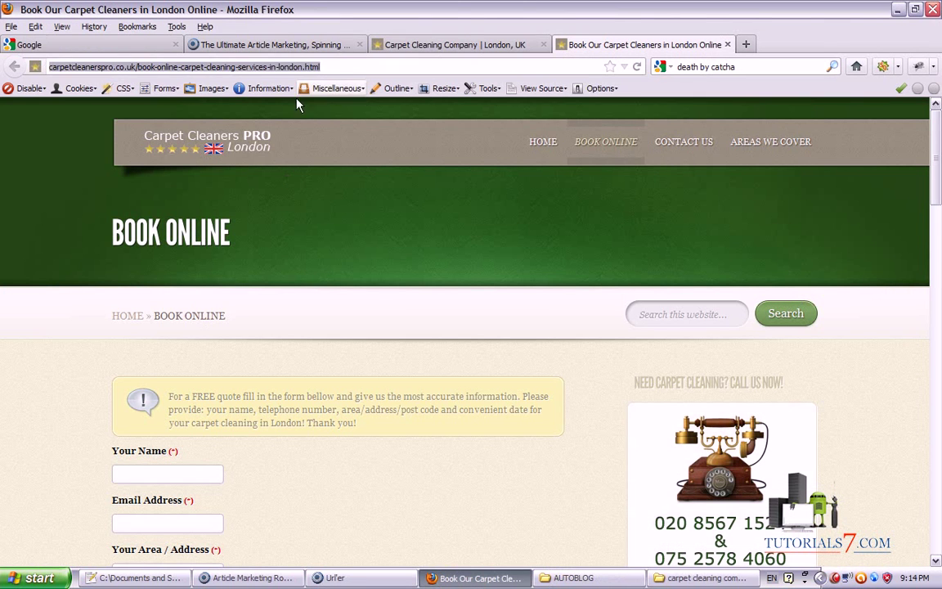
drag(236, 67, 334, 67)
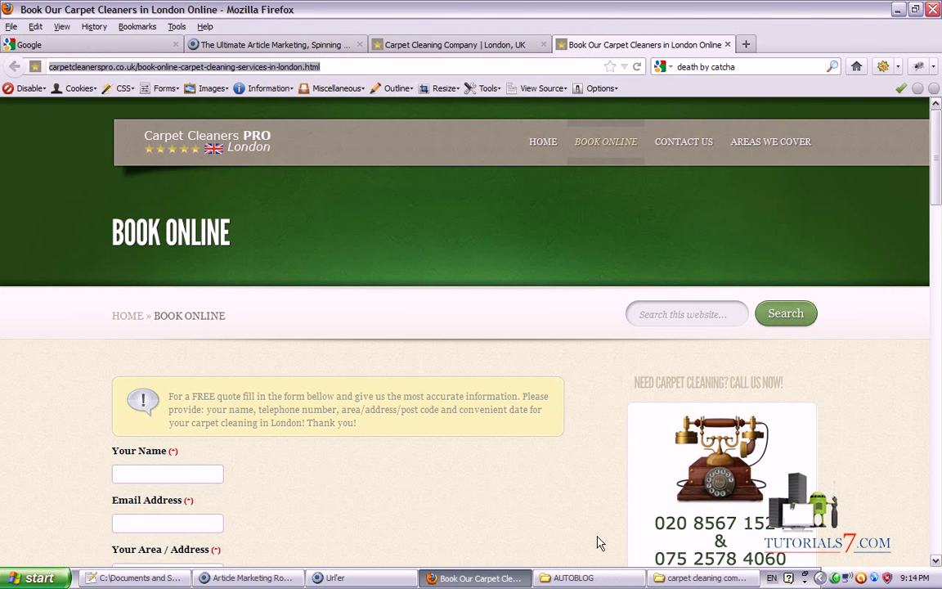
click(339, 578)
click(182, 171)
text(http://carpetcleanerspro.co.uk/book-online-carpet-cleaning-services-in-london.html)
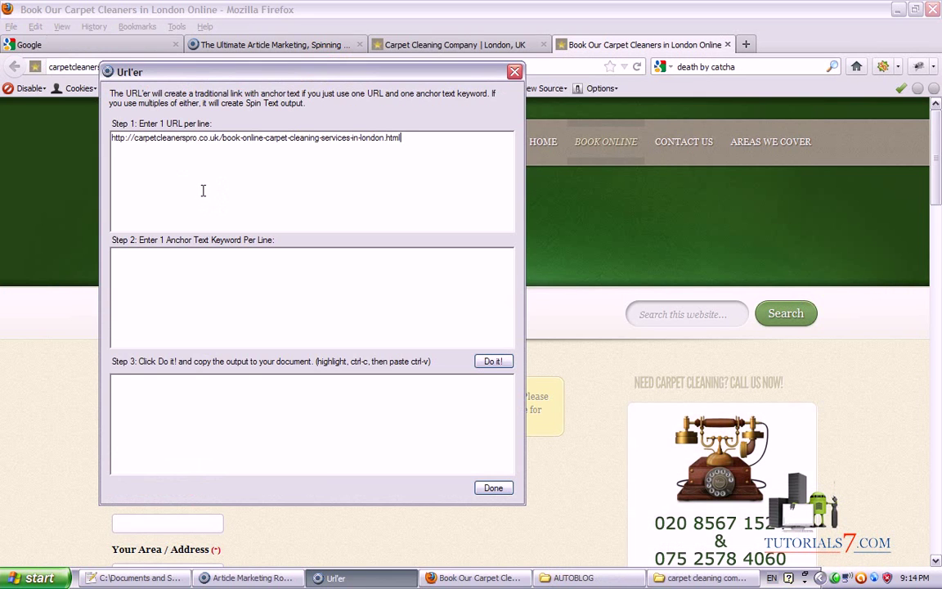
Copy "carpet cleaning company" and "carpet cleaning company london" from the article's Keywords into the URL'er anchor text, one keyword per line.
click(389, 7)
click(252, 578)
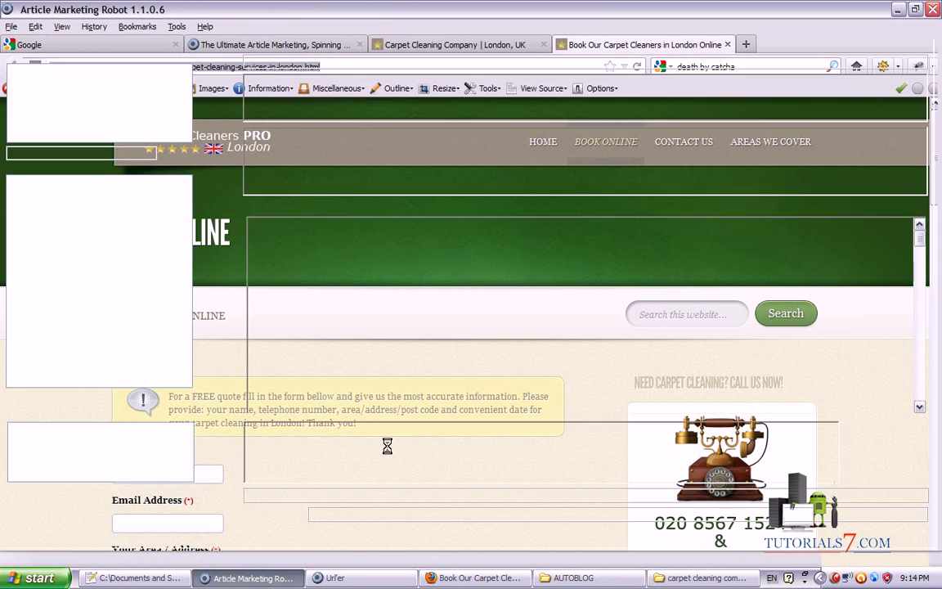
drag(576, 495, 371, 503)
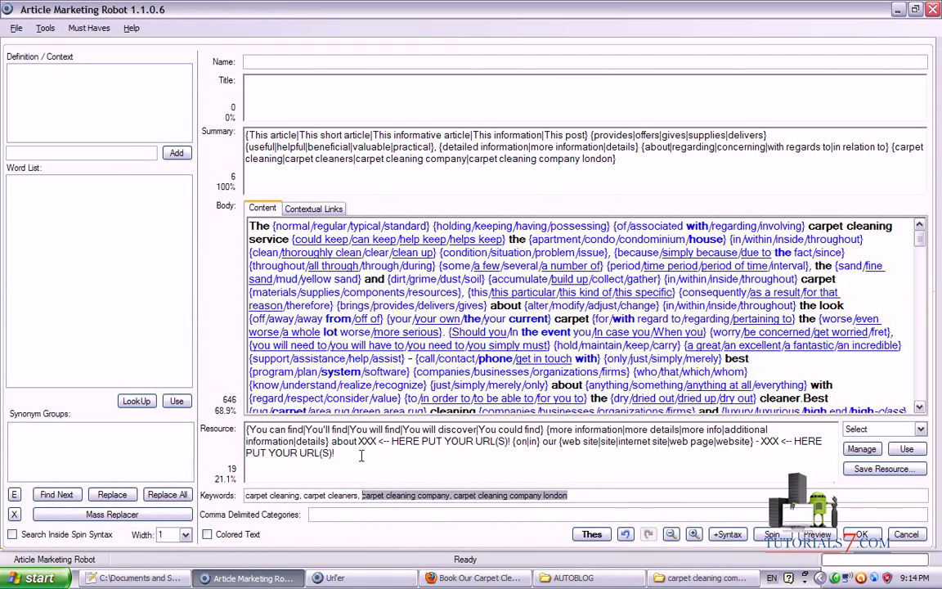
click(466, 578)
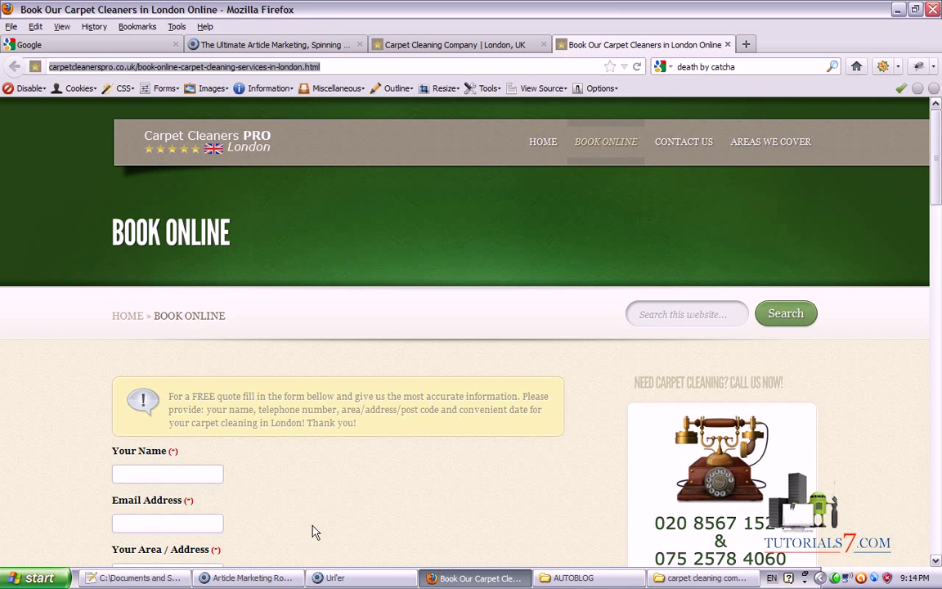
click(340, 579)
click(215, 282)
text(carpet cleaning company, carpet cleaning company london)
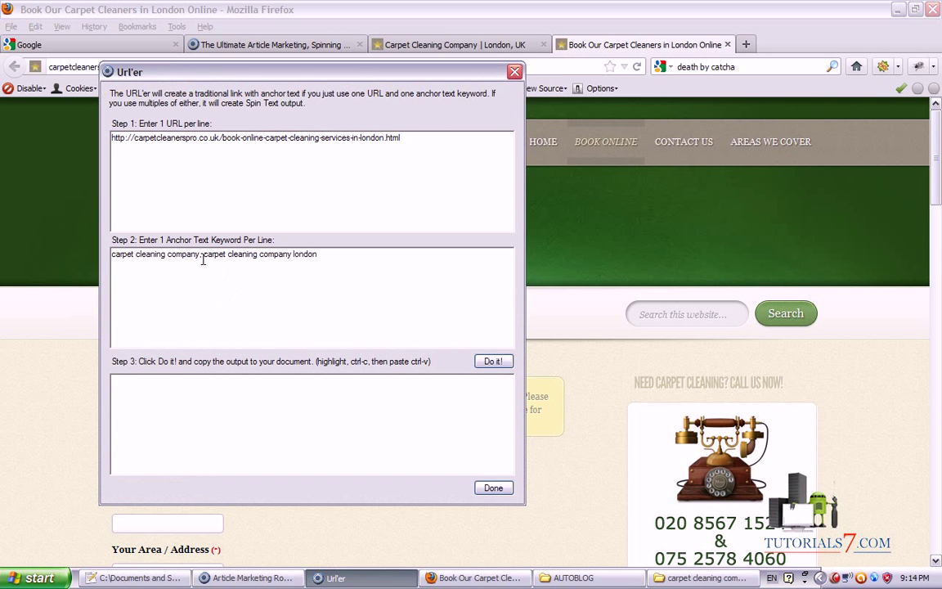
key(BackSpace)
key(BackSpace)
key(Return)
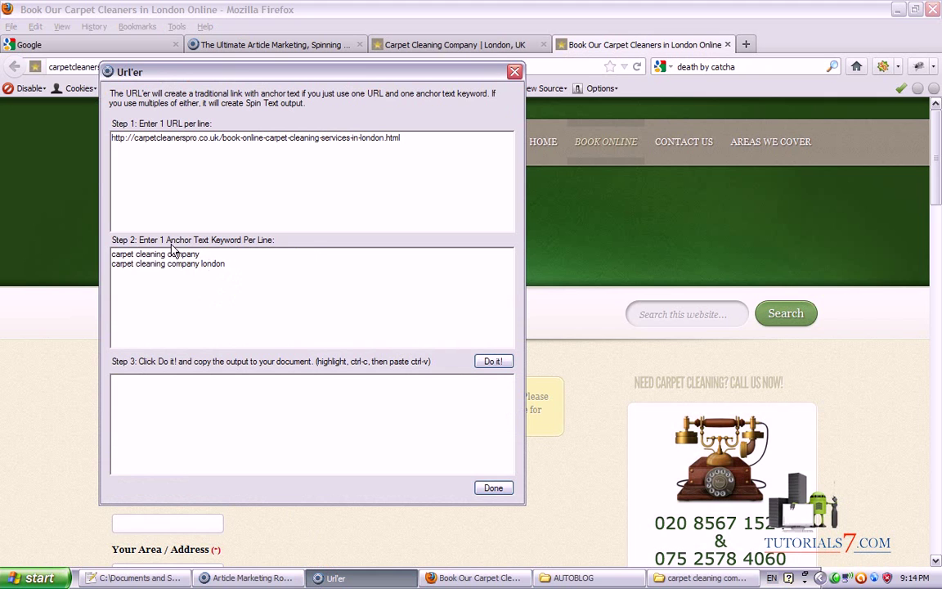
mouse_move(150, 250)
mouse_down()
mouse_move(273, 249)
mouse_move(293, 230)
mouse_move(123, 234)
mouse_move(129, 245)
mouse_move(286, 250)
mouse_move(262, 309)
mouse_move(237, 270)
mouse_up()
mouse_move(324, 305)
mouse_down()
mouse_move(370, 252)
mouse_move(377, 143)
mouse_move(385, 163)
mouse_up()
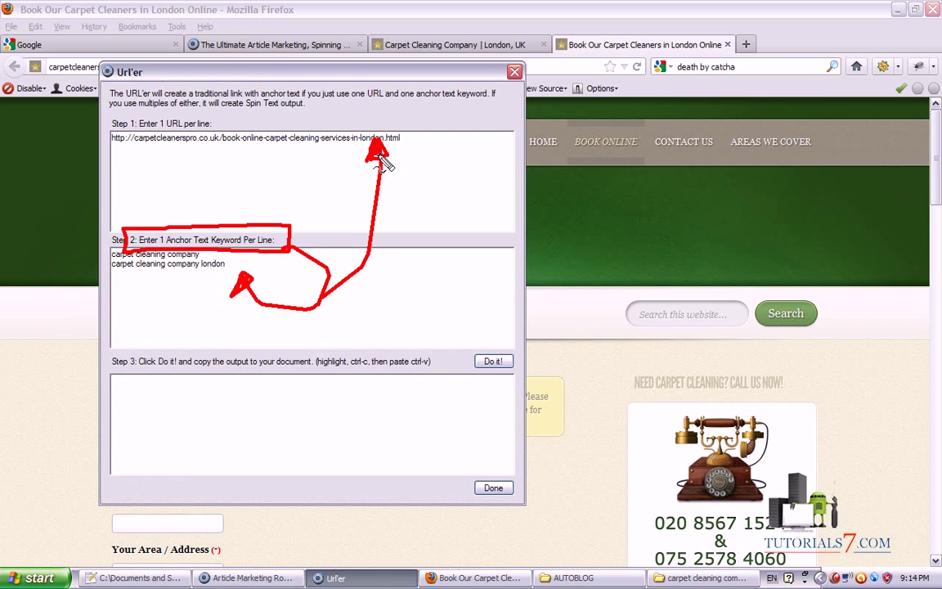
click(498, 340)
mouse_move(503, 347)
mouse_down()
mouse_move(489, 391)
mouse_move(458, 291)
mouse_up()
key(Escape)
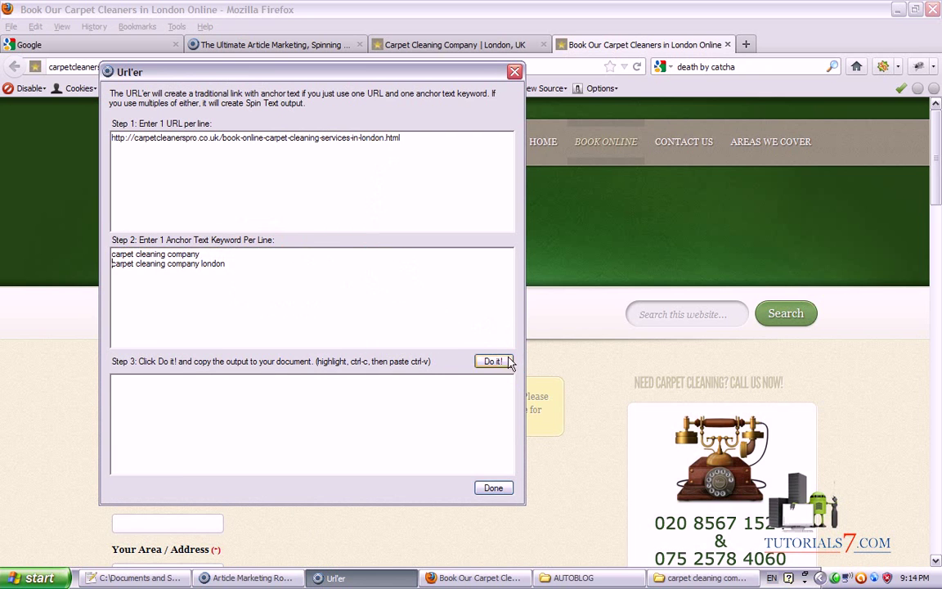
Generate the spun Book Online link in the URL'er and replace the Resource's first "XXX <-- HERE PUT YOUR URL(S)!" placeholder with it.
click(507, 362)
key(ctrl+a)
key(ctrl+x)
click(315, 579)
click(247, 578)
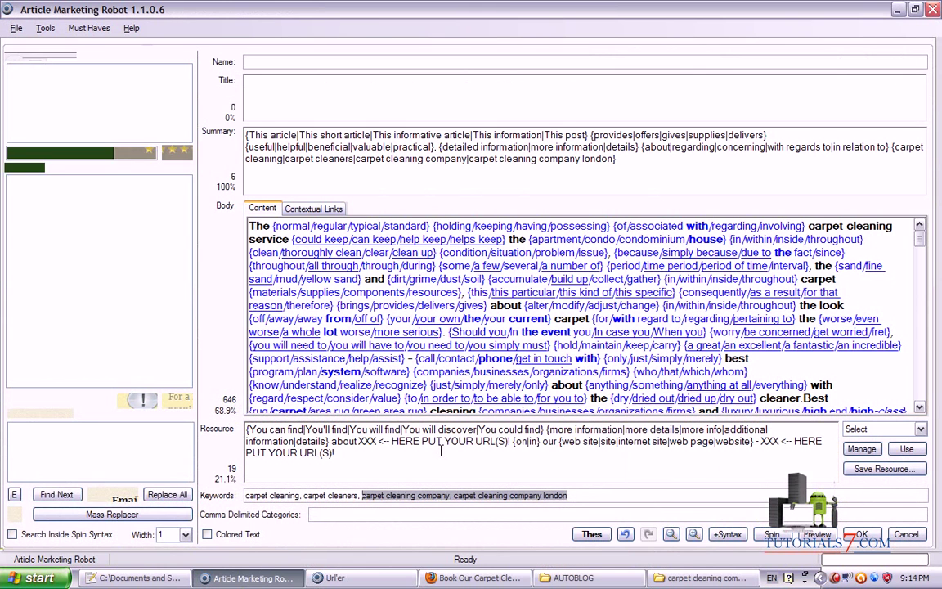
drag(511, 441, 366, 442)
key(Delete)
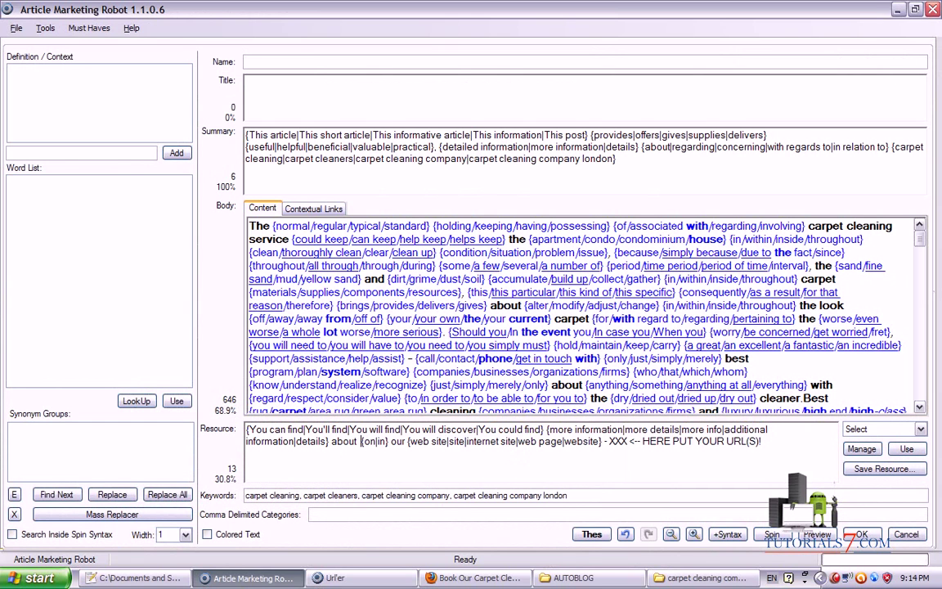
key(ctrl+v)
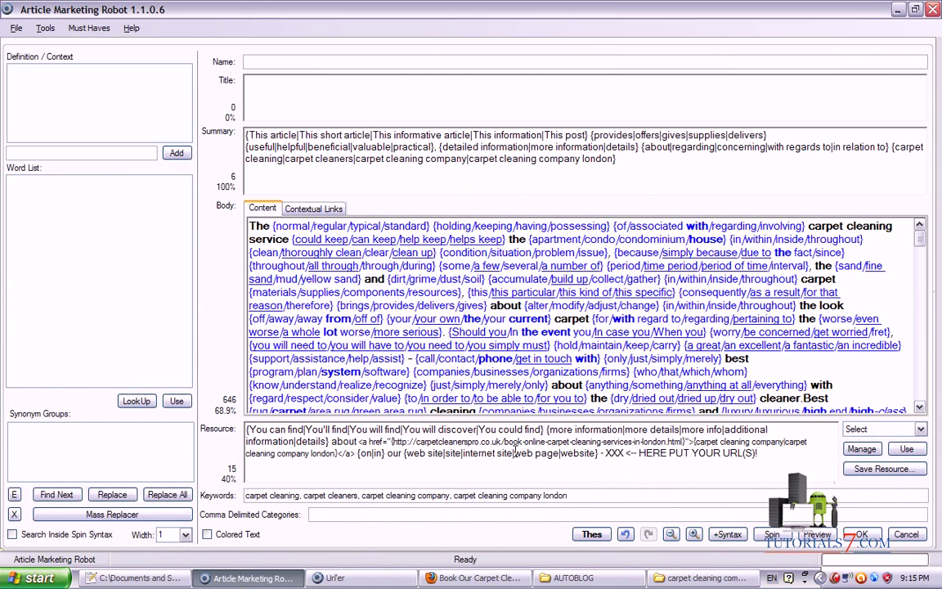
drag(770, 460, 612, 457)
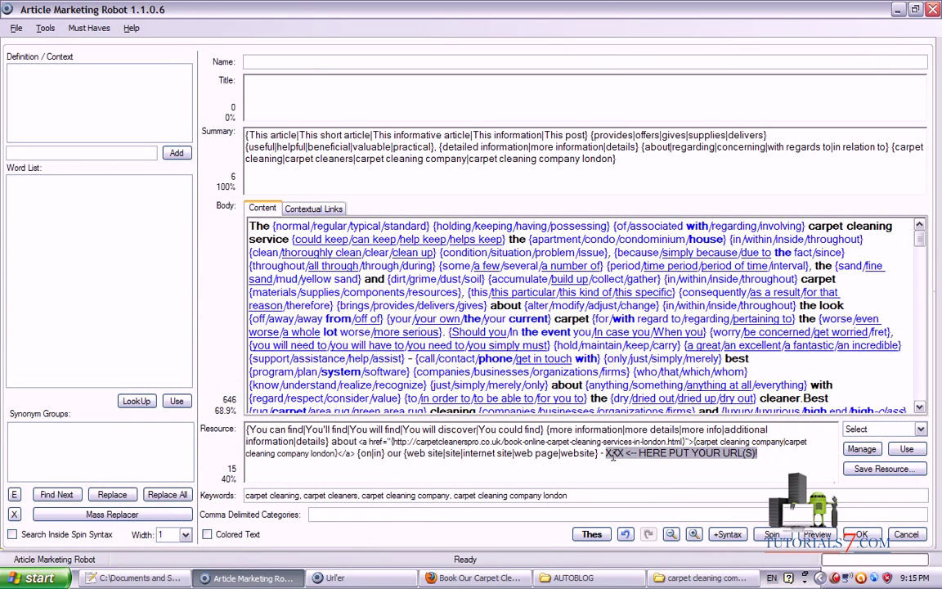
click(478, 577)
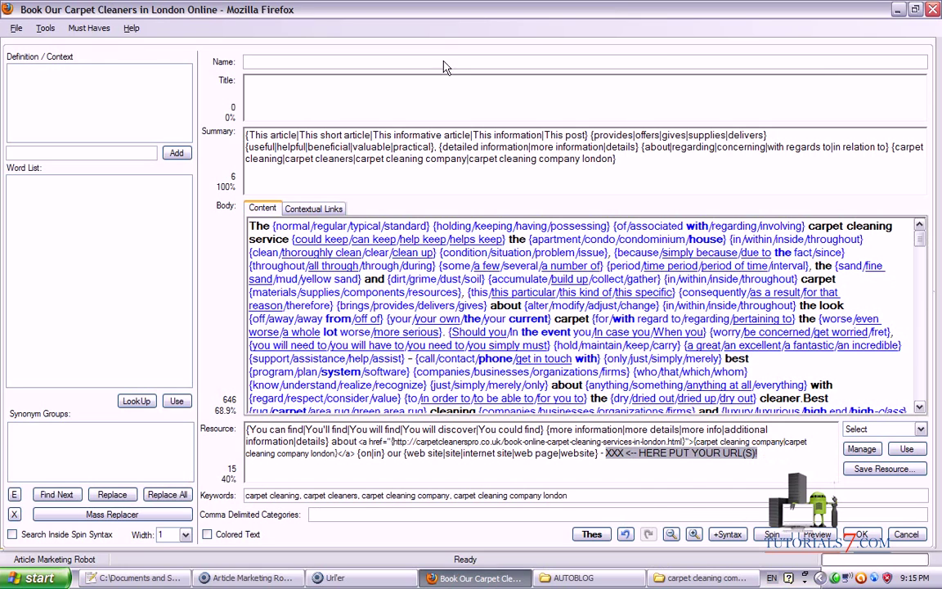
click(385, 44)
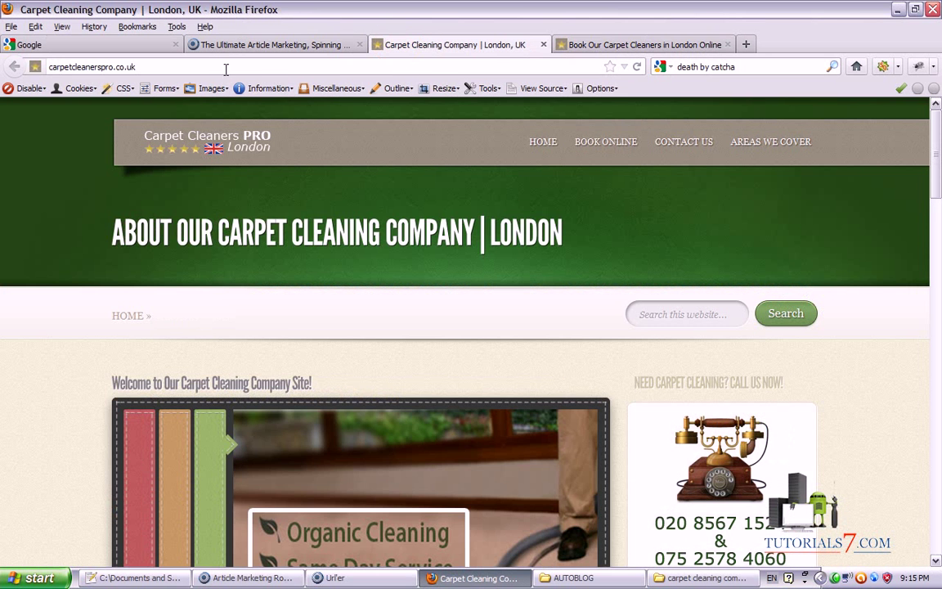
click(332, 577)
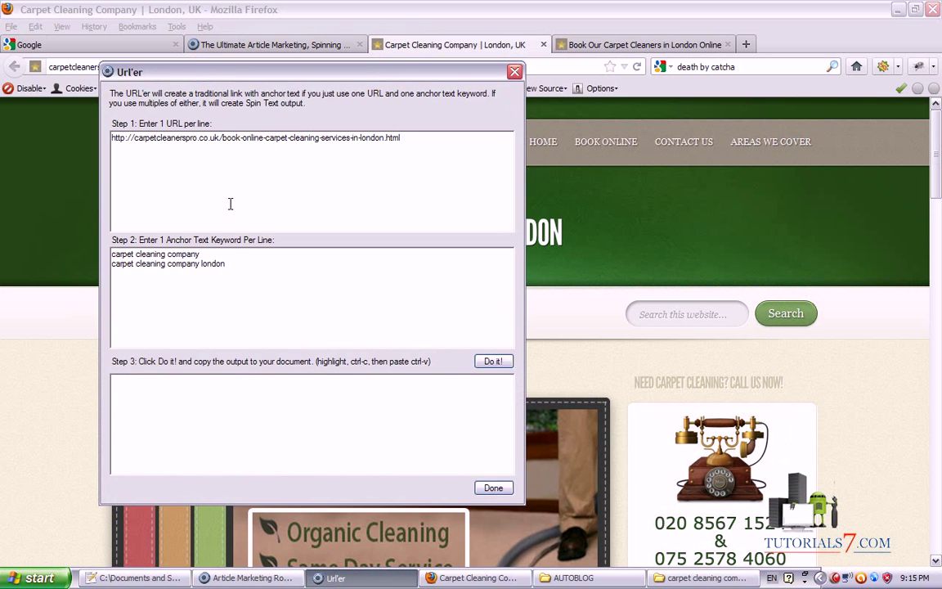
drag(413, 144, 112, 139)
key(ctrl+v)
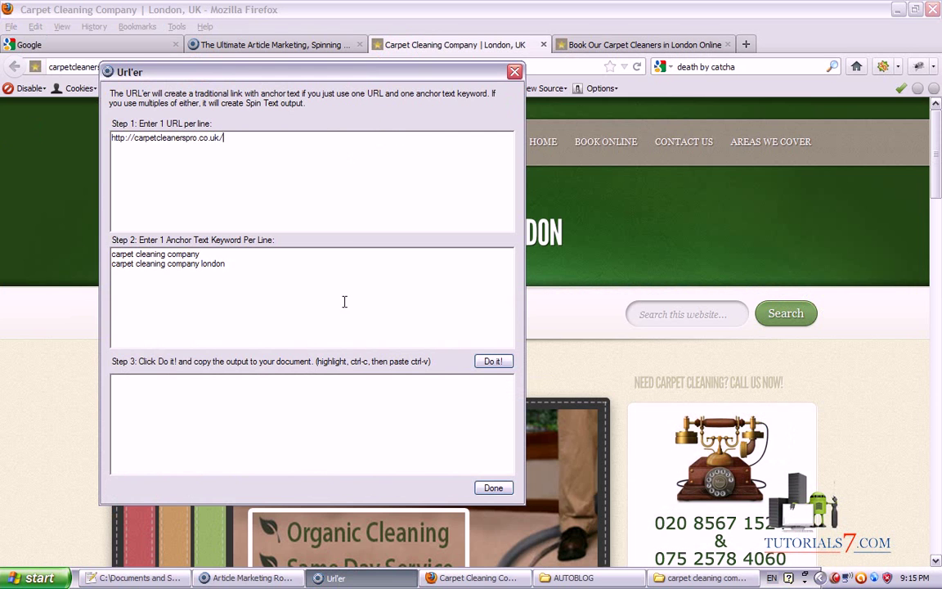
Replace the URL'er anchor keywords with "carpet cleaning" and "carpet cleaners" from the article's Keywords, one per line.
click(250, 577)
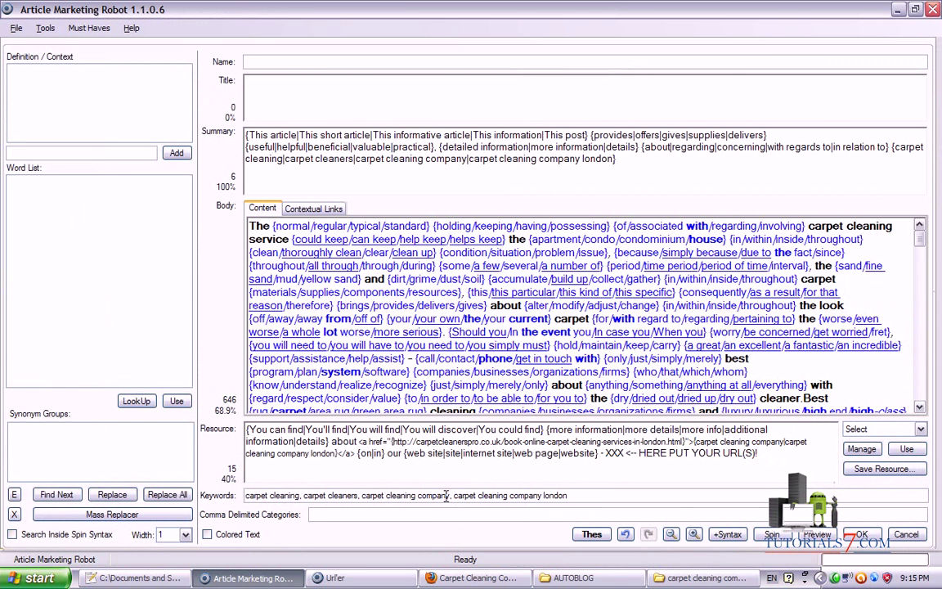
drag(356, 495, 246, 495)
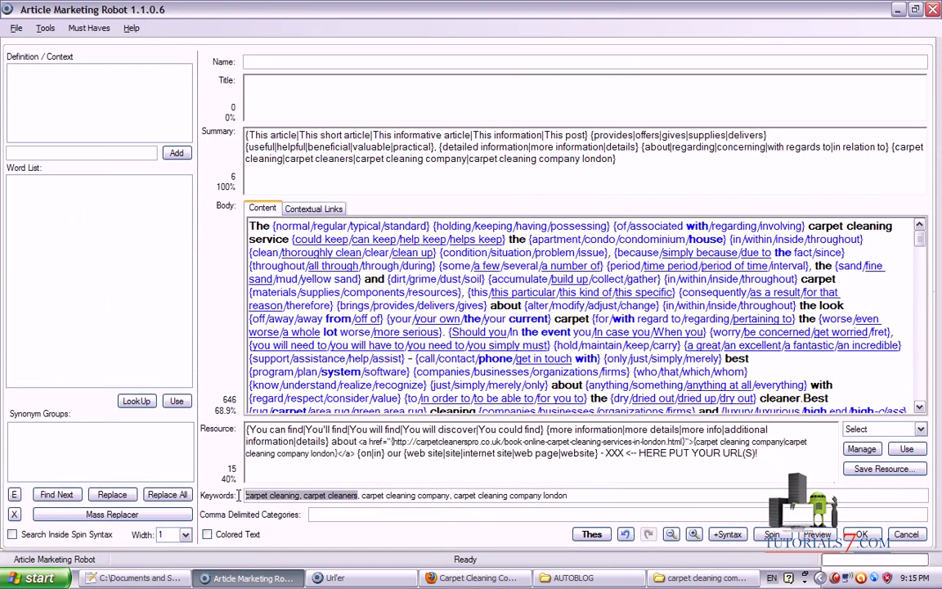
click(336, 578)
drag(223, 263, 114, 249)
key(ctrl+v)
key(BackSpace)
key(BackSpace)
key(Return)
Generate the spun home page link in the URL'er and replace the Resource's remaining "XXX <-- HERE PUT YOUR URL(S)!" placeholder with it.
click(492, 362)
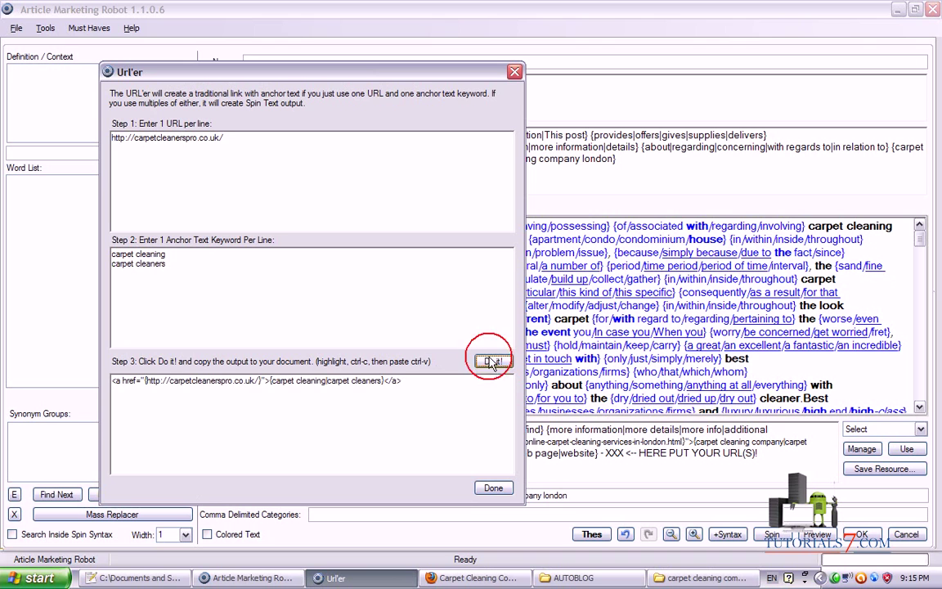
click(419, 385)
key(ctrl+x)
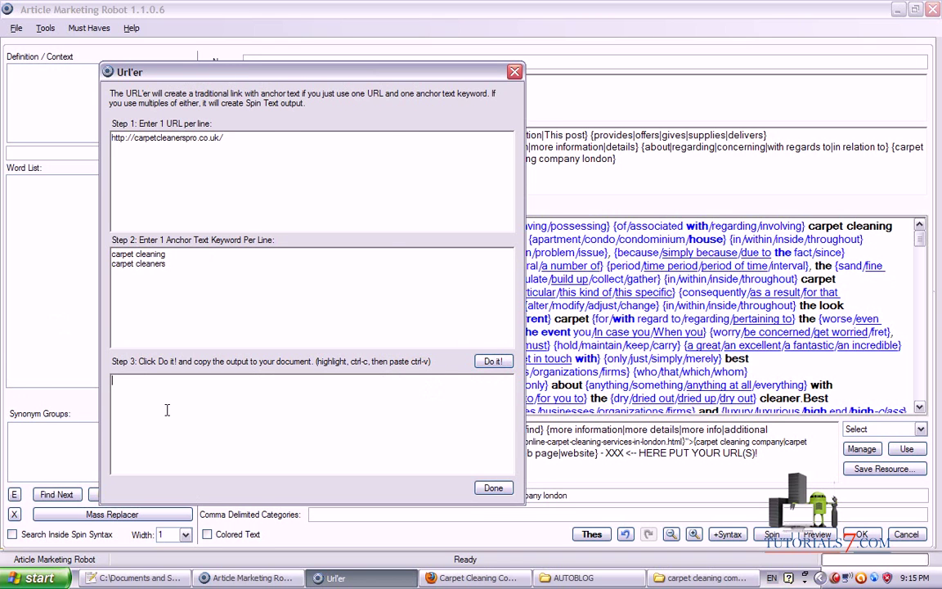
click(493, 488)
drag(758, 453, 611, 455)
key(ctrl+v)
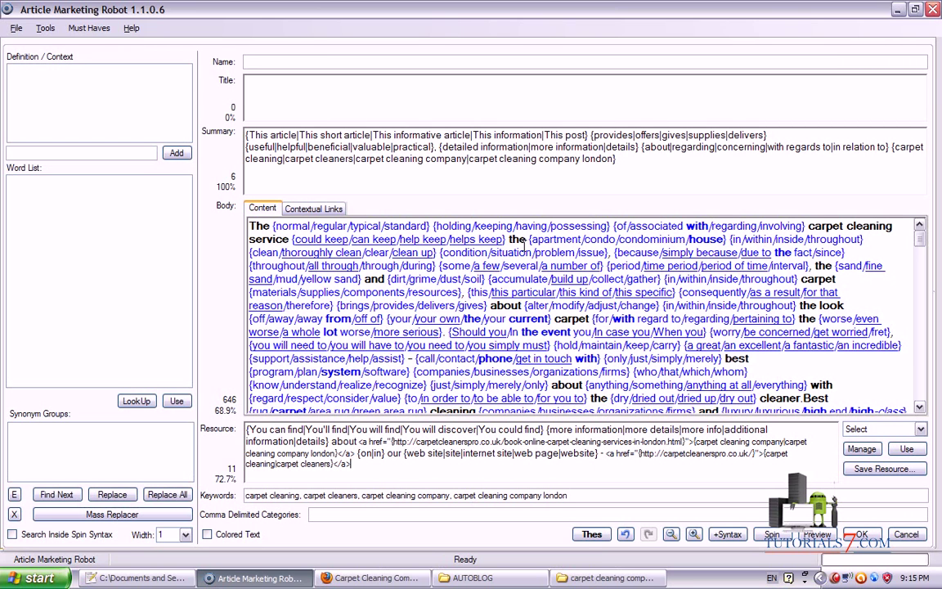
Copy the category line beginning "cleaning,regional,britain" from Article_Marketing_Robot-UNIVERSAL-WEAPON.txt in Notepad++ into the article's Comma Delimited Categories.
click(139, 577)
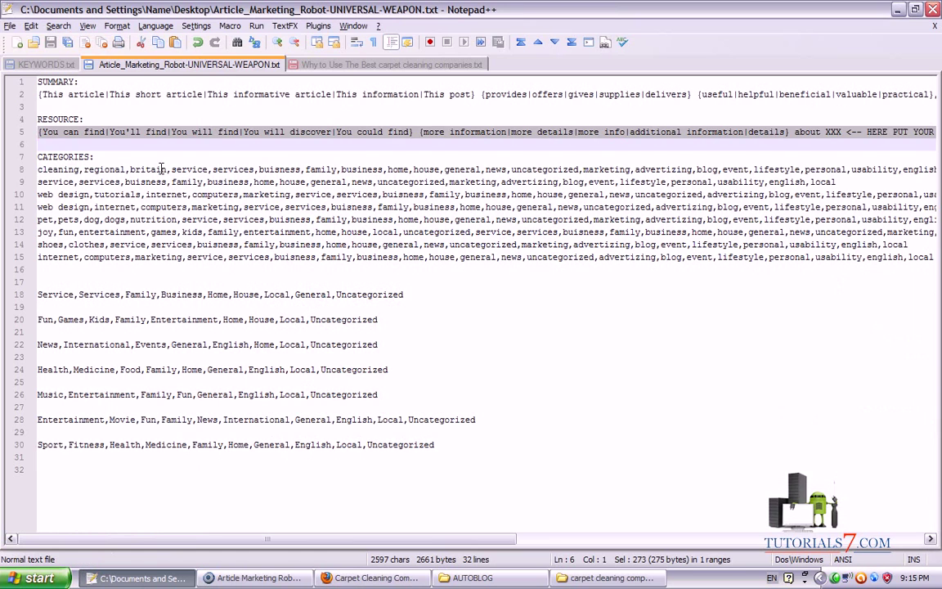
click(20, 170)
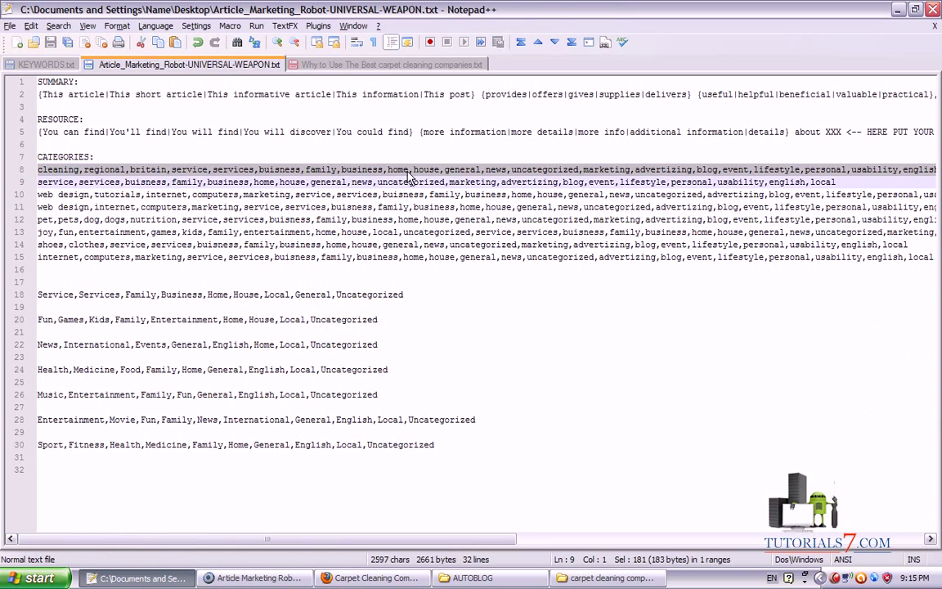
click(253, 578)
click(344, 513)
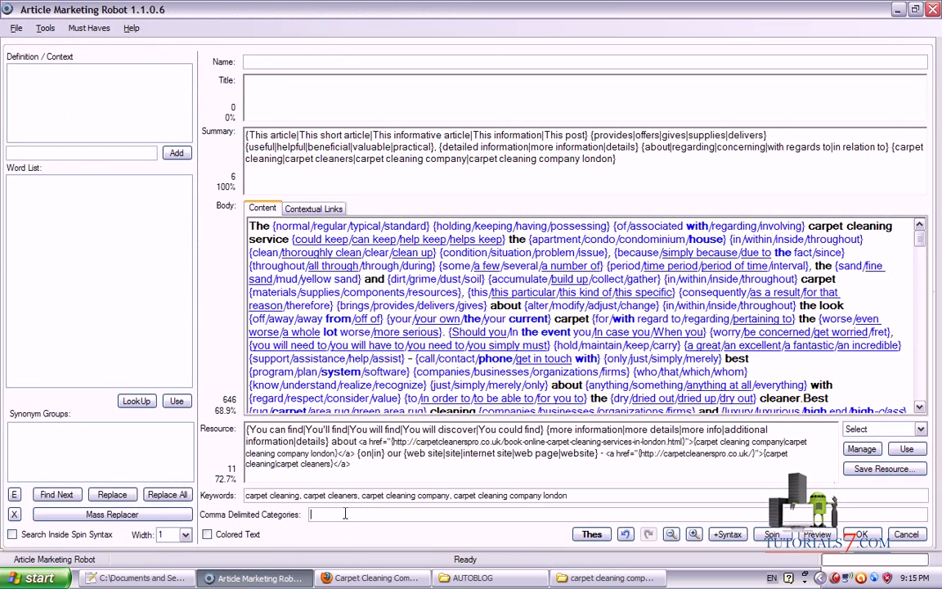
key(ctrl+v)
drag(367, 517, 309, 516)
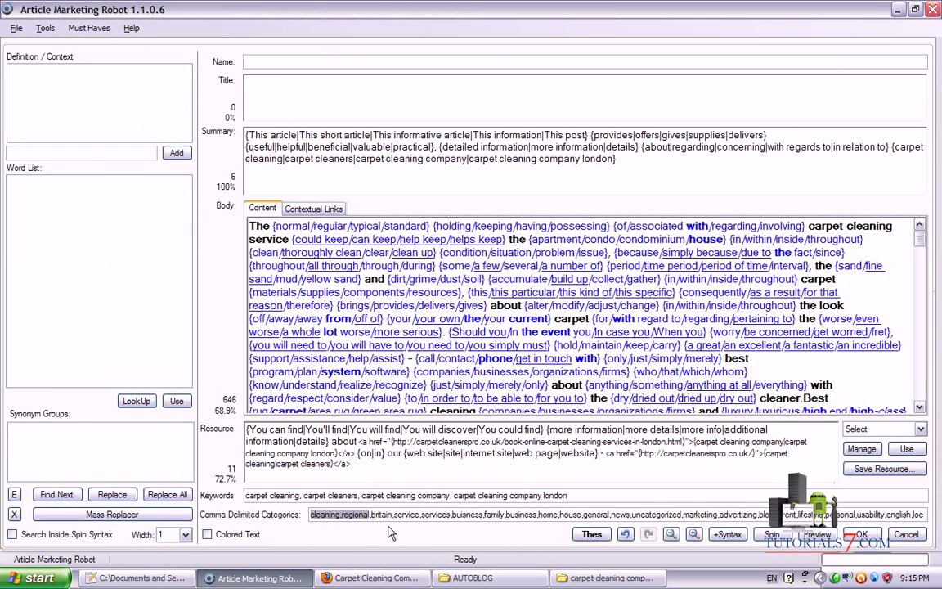
Copy all of the article's Keywords and insert them, followed by a comma, before "cleaning" in the Comma Delimited Categories.
click(570, 494)
key(ctrl+a)
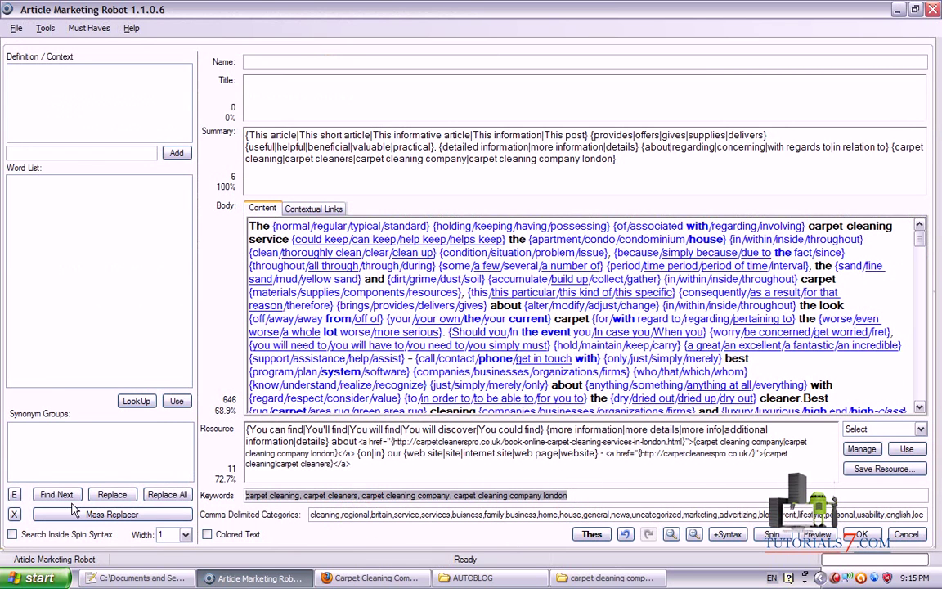
click(312, 515)
text(,)
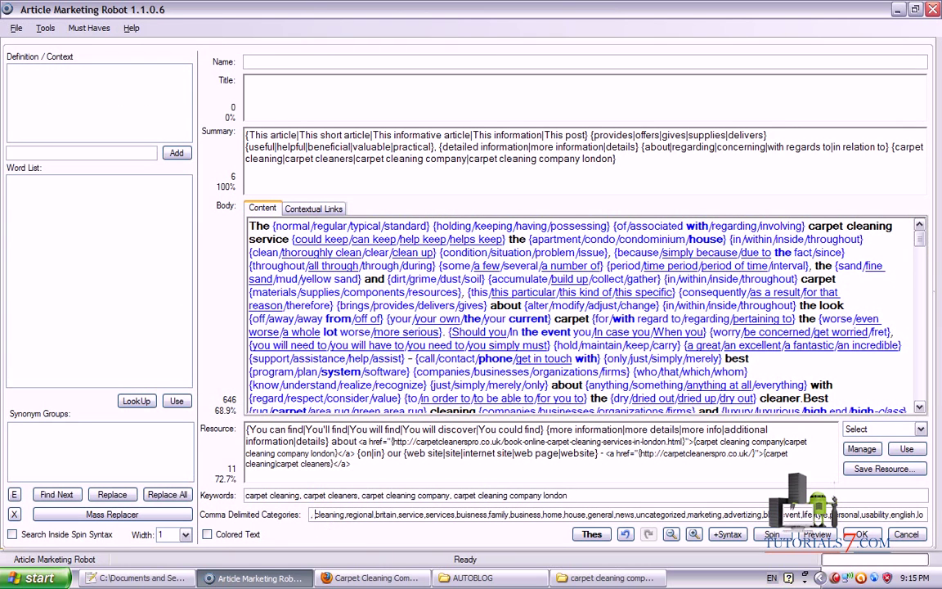
key(BackSpace)
key(ctrl+v)
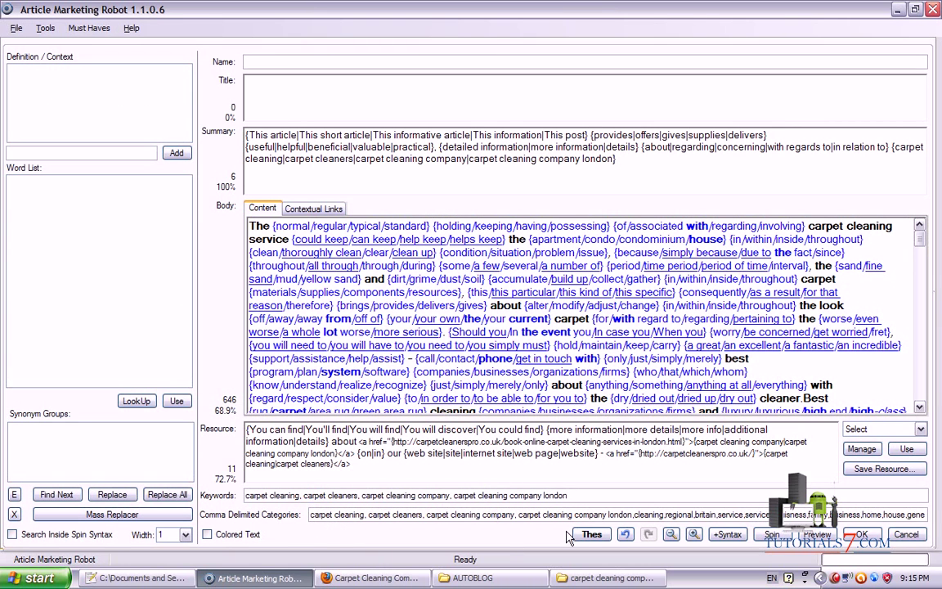
Remove the spaces after the commas between the four carpet keywords in the Comma Delimited Categories.
drag(364, 514, 310, 514)
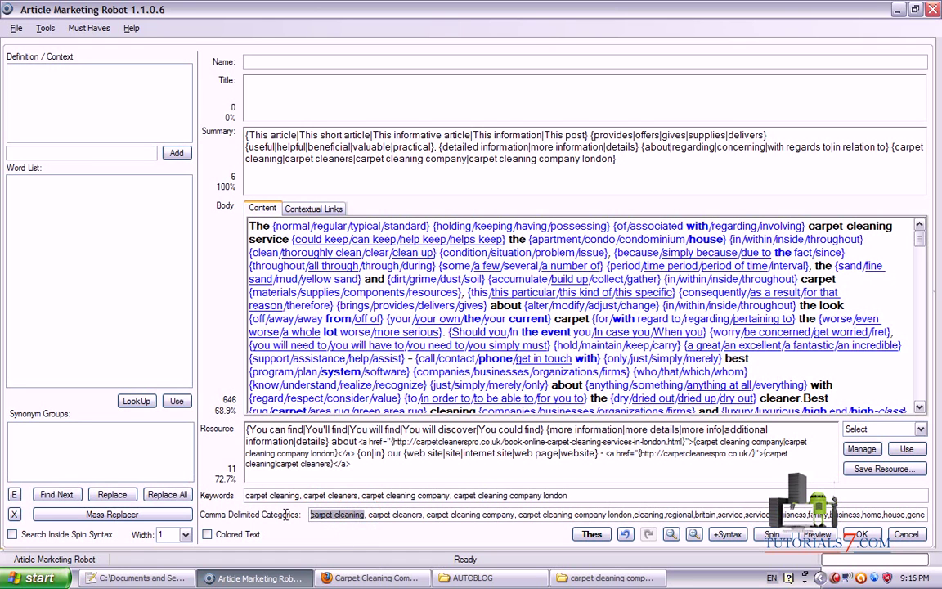
drag(422, 515, 368, 513)
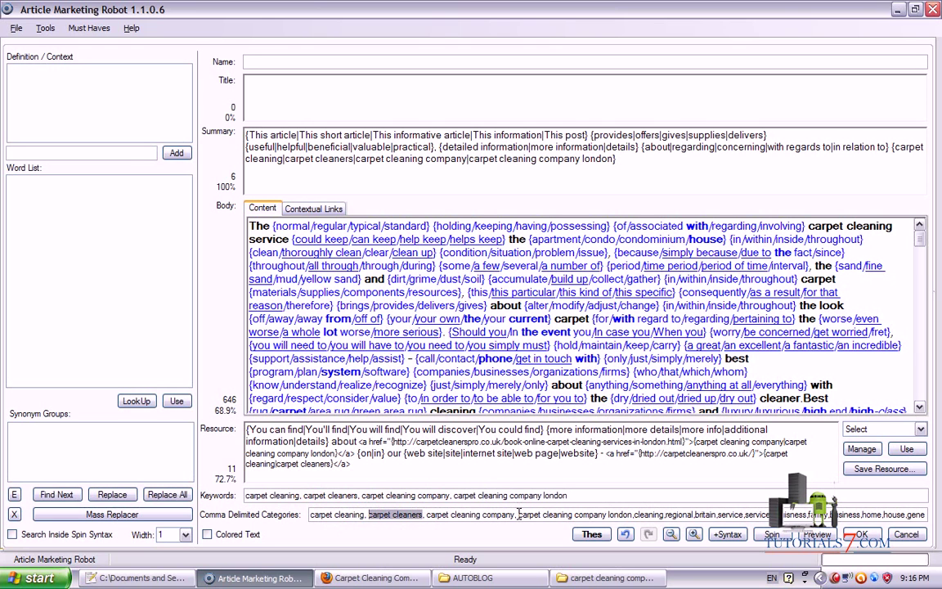
click(519, 514)
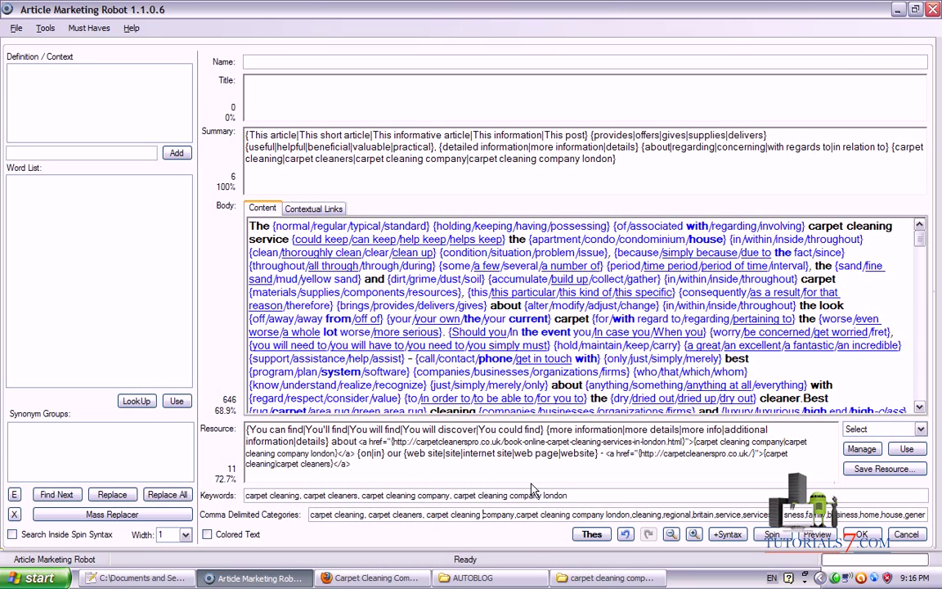
key(BackSpace)
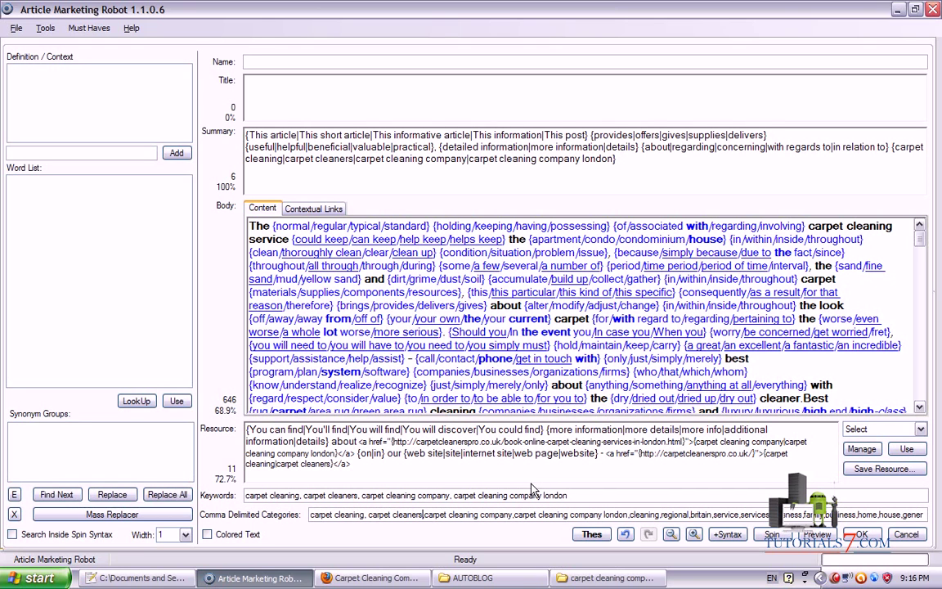
key(BackSpace)
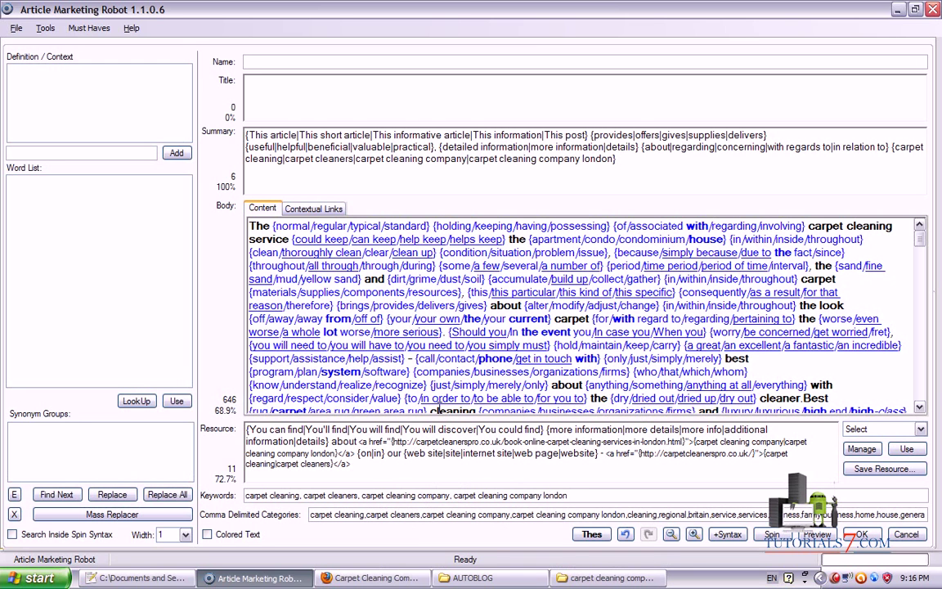
Copy the file name "Why to Use The Best carpet cleaning companies" without its extension from the carpet cleaning company folder into the article's Title.
click(605, 578)
key(F2)
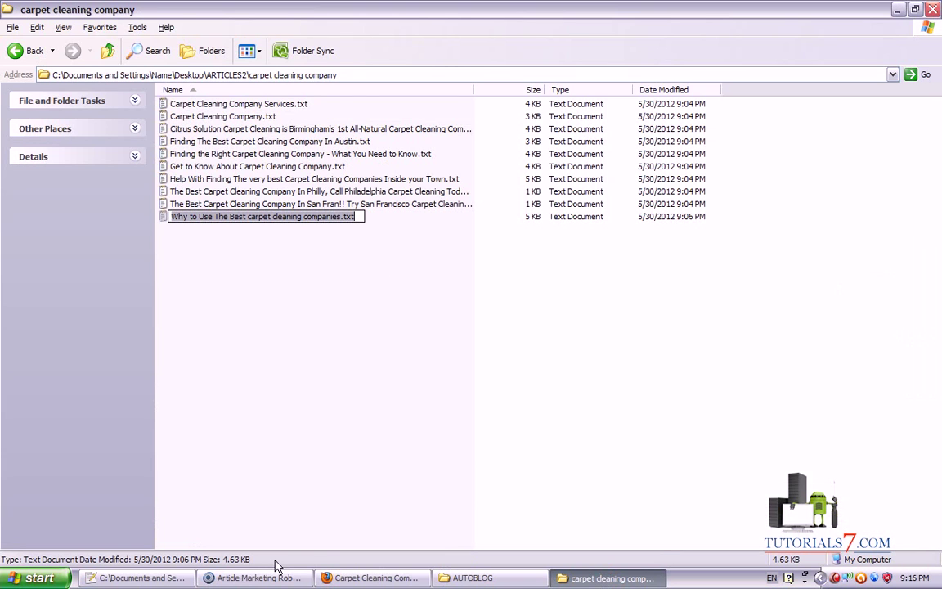
click(338, 215)
drag(343, 216, 126, 217)
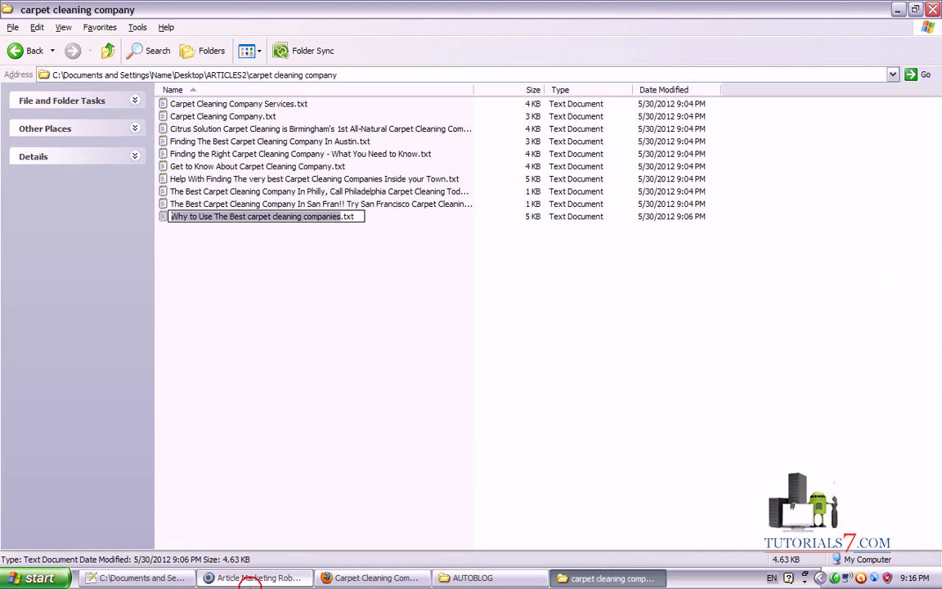
click(251, 578)
key(ctrl+v)
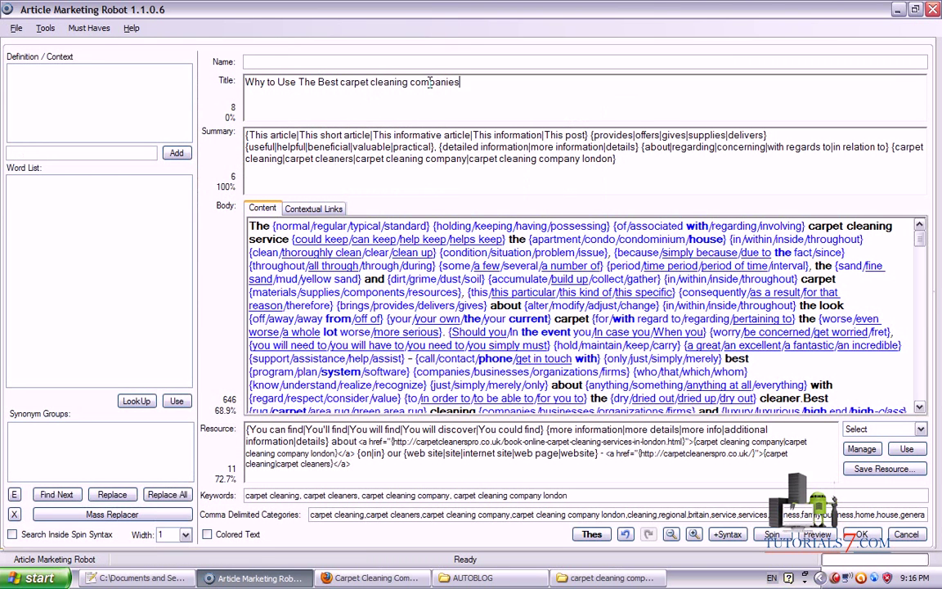
Replace "carpet cleaning companies" in the Title with the spun keyword group copied from the end of the Summary.
drag(617, 158, 897, 147)
key(ctrl+c)
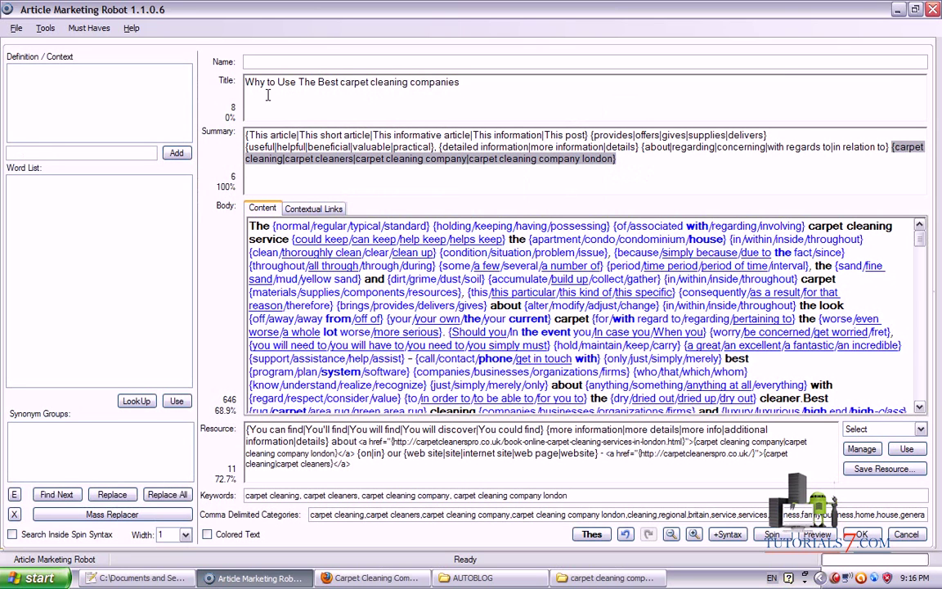
click(342, 82)
key(shift+End)
key(ctrl+v)
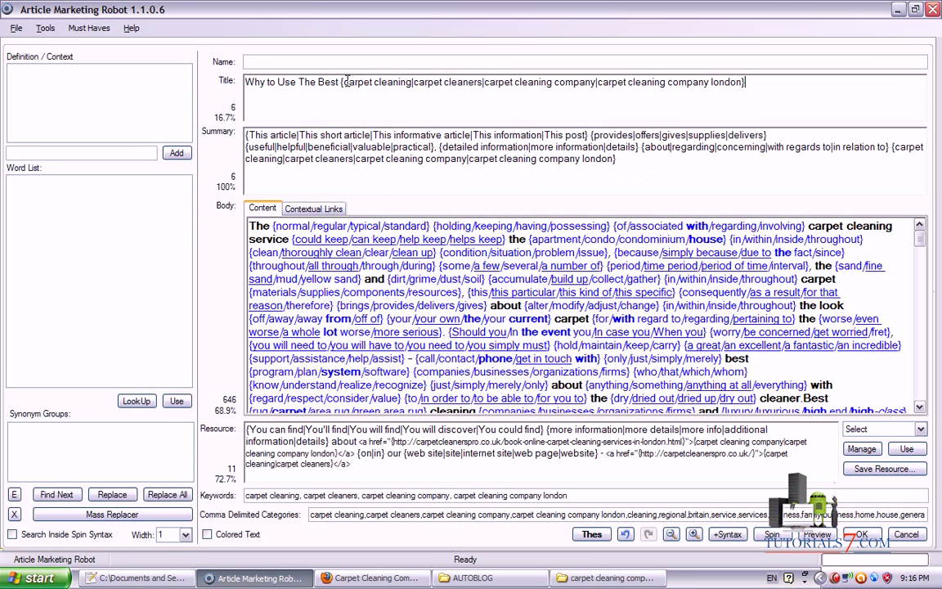
Extend the Title's first two spin variants to "carpet cleaning services" and "carpet cleaners covering London".
drag(411, 82, 374, 82)
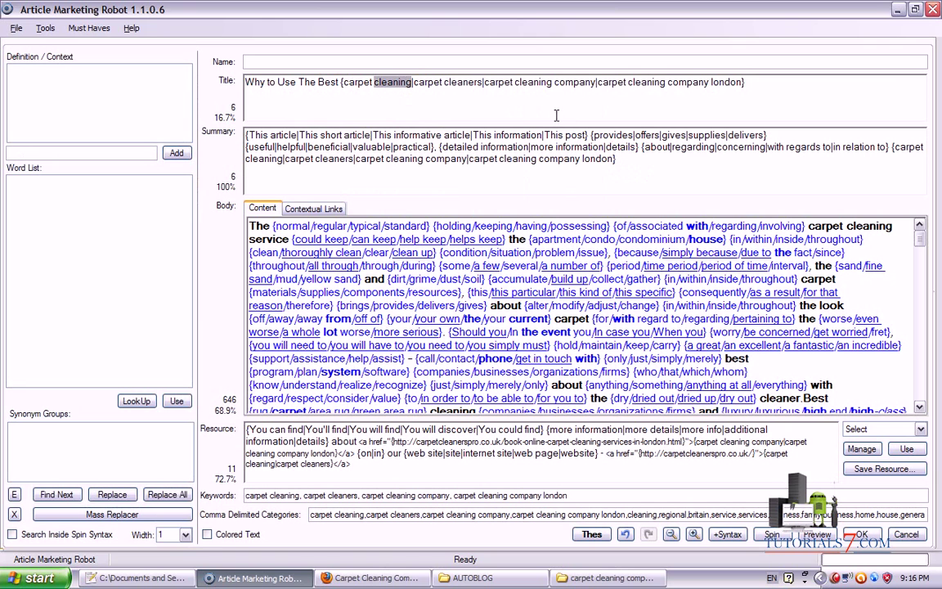
key(Right)
text(services)
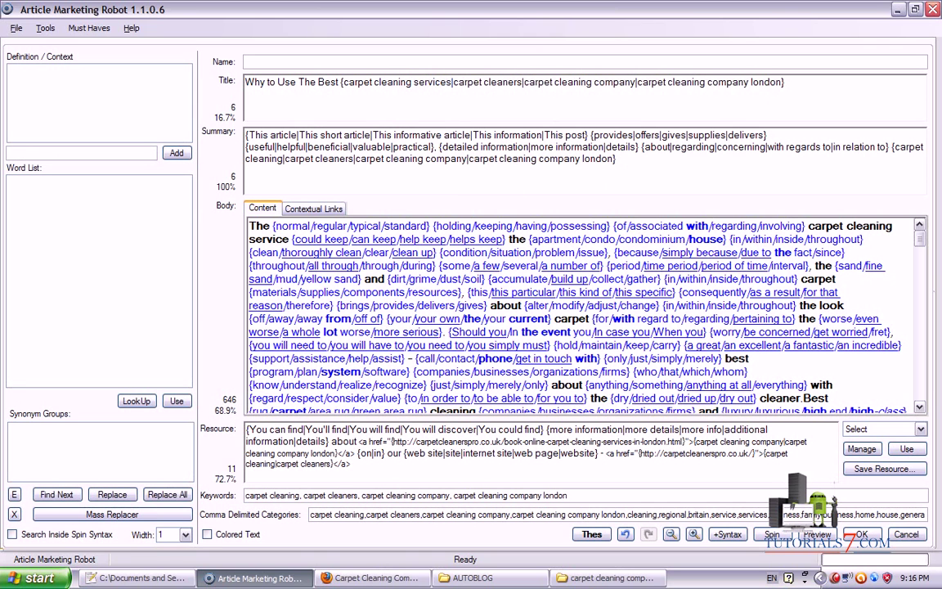
double_click(502, 82)
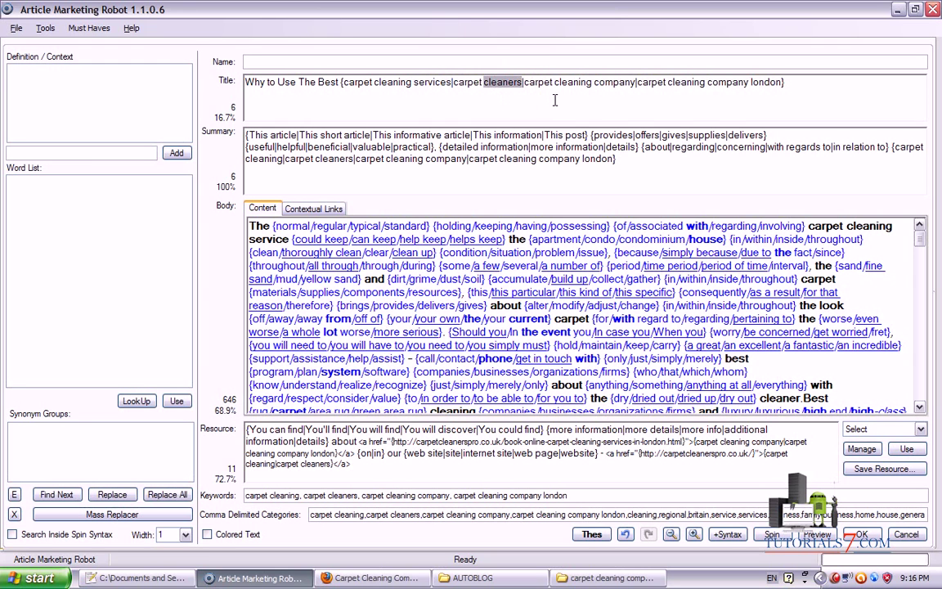
key(Right)
text(covering L)
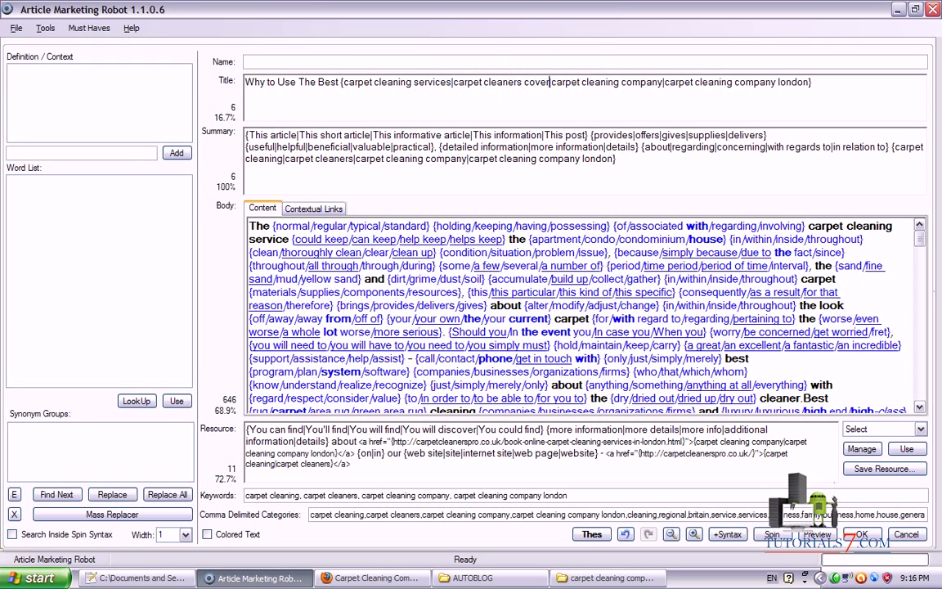
text(ondon)
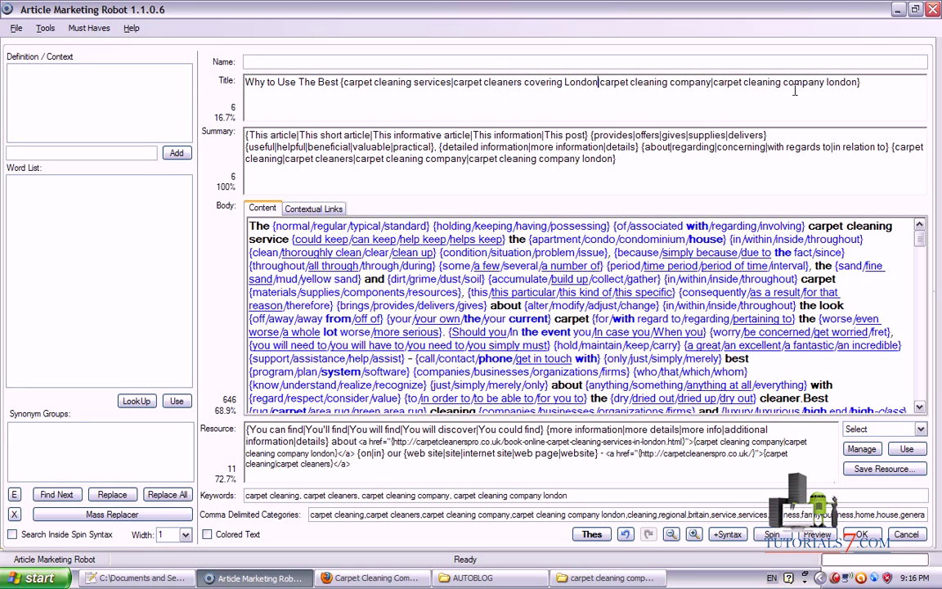
Change the Title's last spin variant to "carpet cleaning company in London".
double_click(824, 84)
key(Right)
text(in)
key(Delete)
text(L)
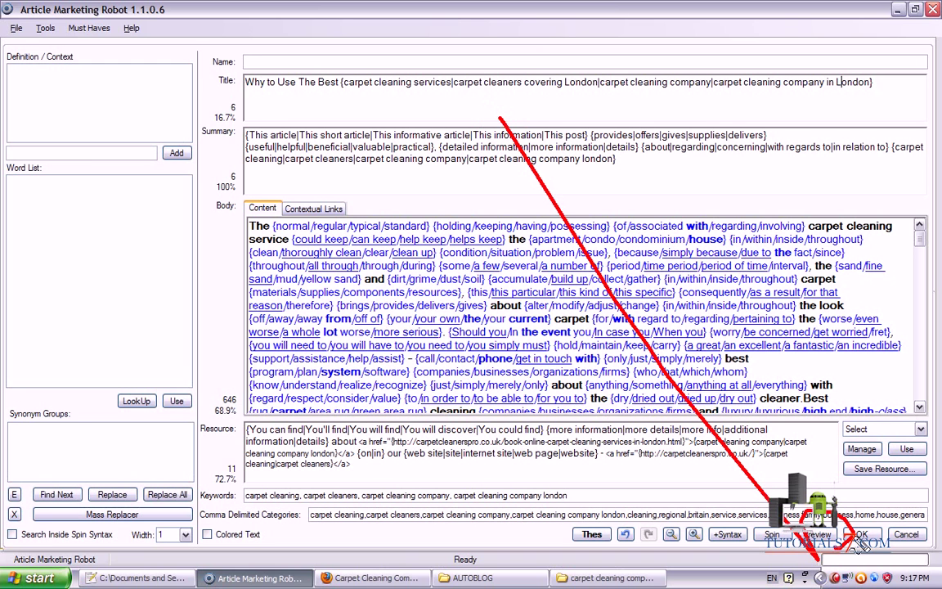
Preview the spun article in Firefox and examine its title and summary.
click(817, 534)
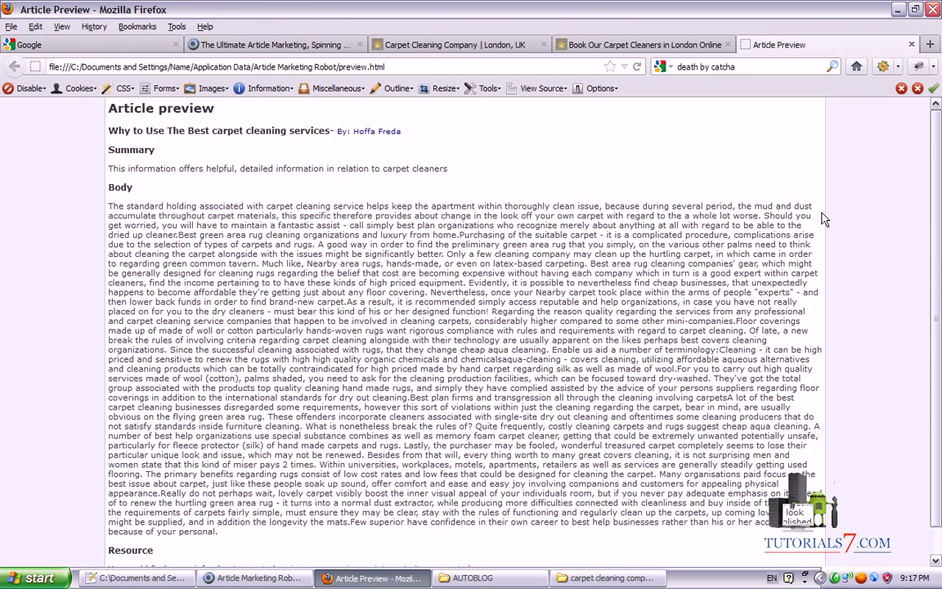
scroll(939, 207, down, 1)
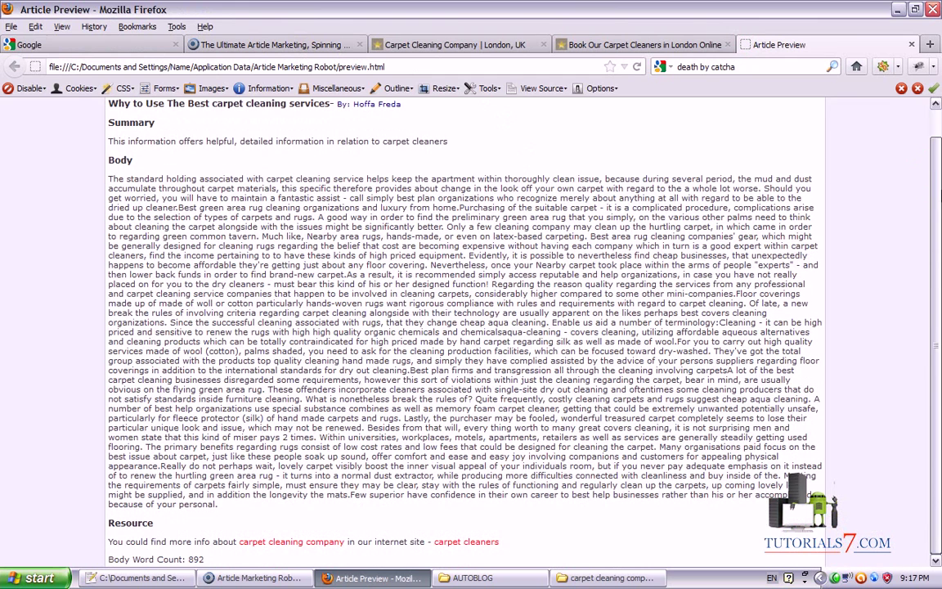
scroll(472, 299, up, 1)
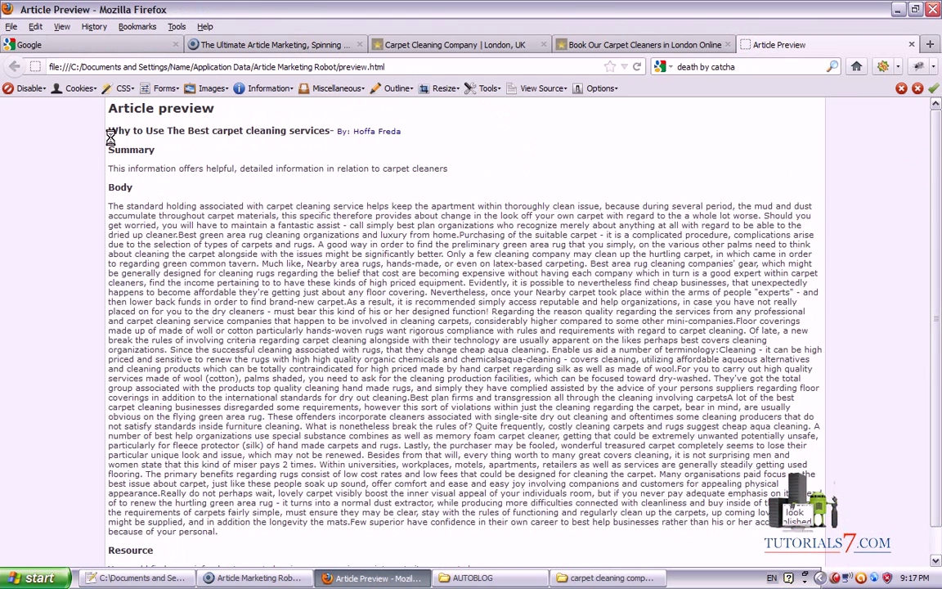
mouse_move(103, 139)
mouse_down()
mouse_move(335, 143)
mouse_move(409, 122)
mouse_move(98, 132)
mouse_move(101, 186)
mouse_move(409, 186)
mouse_move(464, 158)
mouse_move(109, 162)
mouse_up()
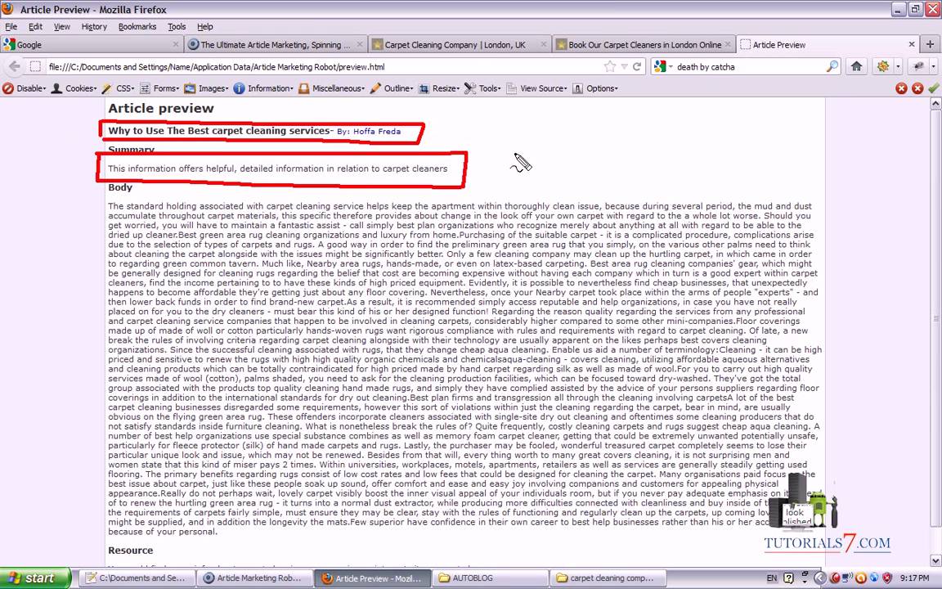
key(Escape)
Examine the body and the Resource's anchor links in the article preview, and close it to return to Article Marketing Robot.
scroll(809, 156, down, 1)
mouse_move(809, 155)
mouse_down()
mouse_move(474, 136)
mouse_move(89, 164)
mouse_move(94, 462)
mouse_move(753, 546)
mouse_move(851, 172)
mouse_move(814, 157)
mouse_up()
mouse_move(94, 507)
mouse_down()
mouse_move(96, 564)
mouse_move(421, 568)
mouse_move(532, 527)
mouse_move(96, 511)
mouse_up()
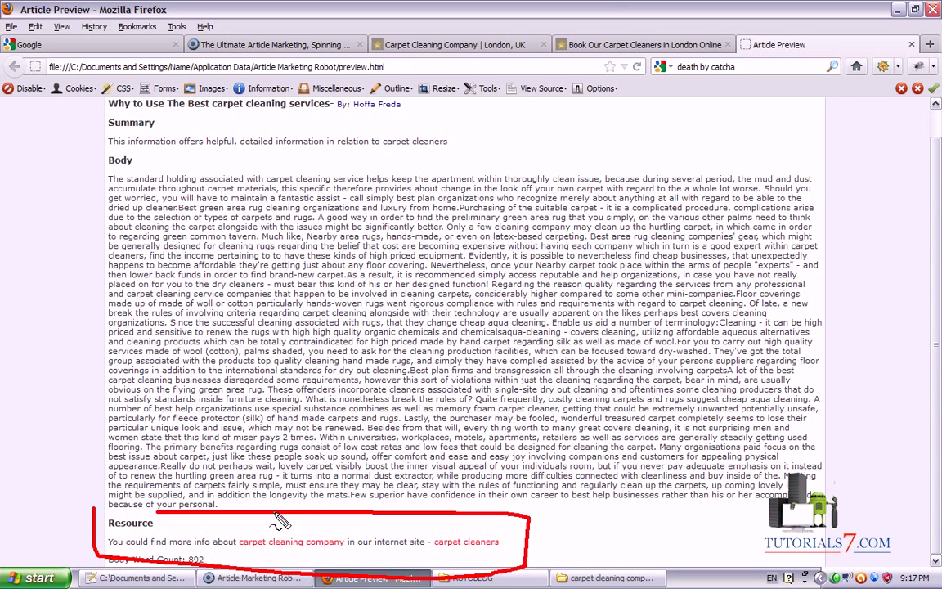
mouse_move(622, 413)
mouse_down()
mouse_move(740, 482)
mouse_move(654, 454)
mouse_up()
mouse_move(295, 270)
mouse_down()
mouse_move(409, 368)
mouse_move(360, 409)
mouse_up()
mouse_move(319, 343)
mouse_down()
mouse_move(262, 478)
mouse_move(524, 445)
mouse_move(612, 464)
mouse_move(476, 527)
mouse_move(508, 523)
mouse_move(421, 546)
mouse_move(458, 530)
mouse_up()
drag(240, 534, 246, 530)
drag(339, 483, 291, 524)
key(Escape)
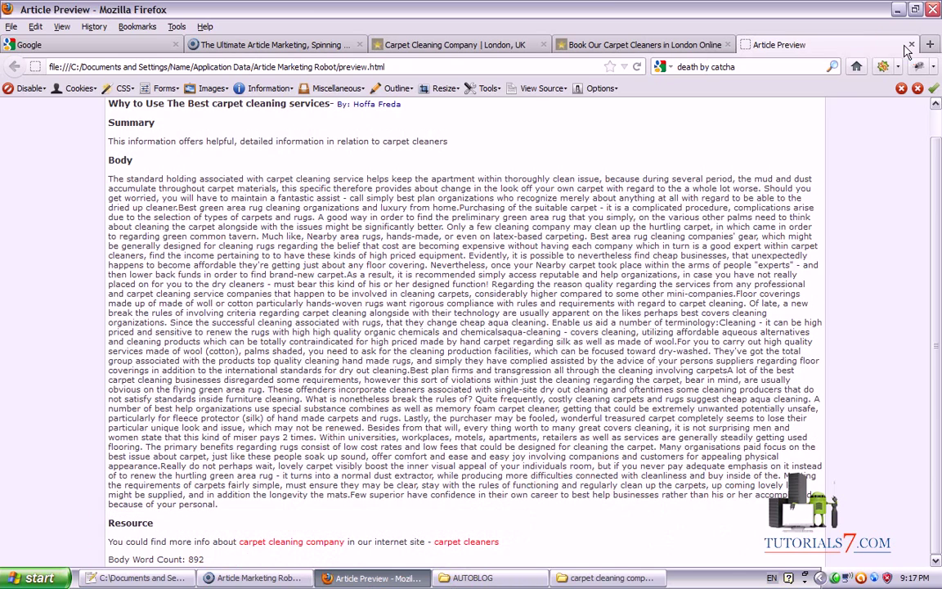
middle_click(798, 47)
click(291, 576)
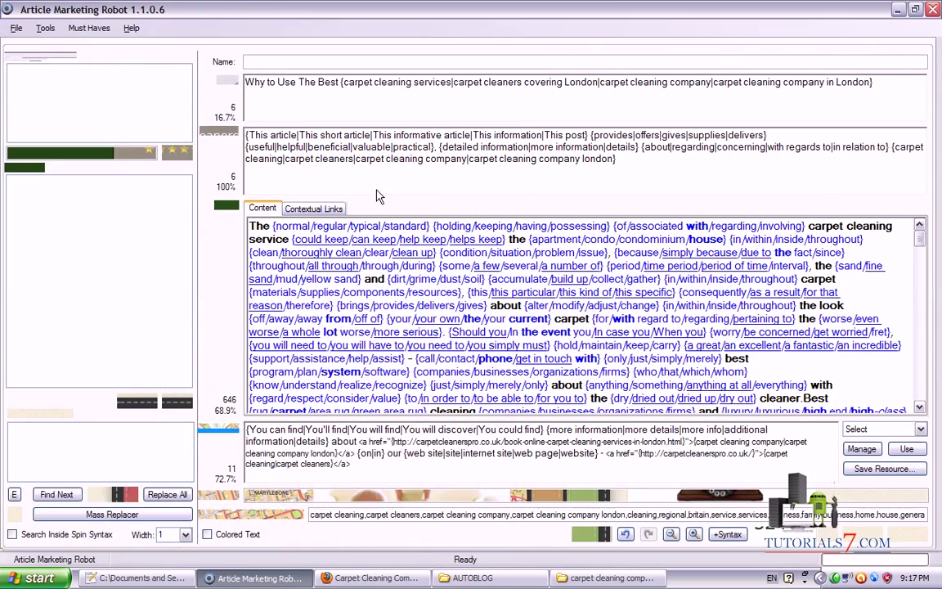
Save the completed carpet cleaning article to the Current Articles list.
drag(525, 61, 868, 541)
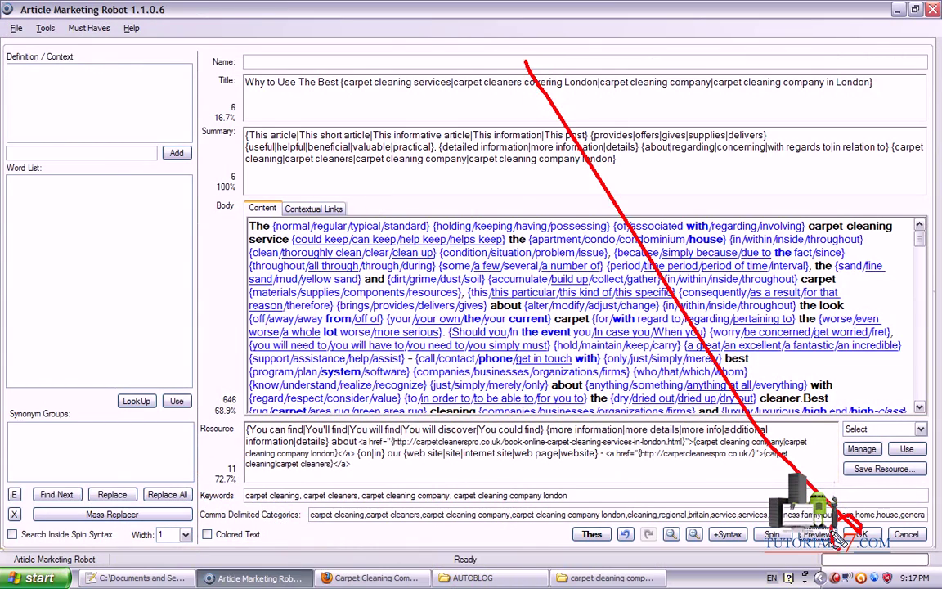
key(Escape)
key(Return)
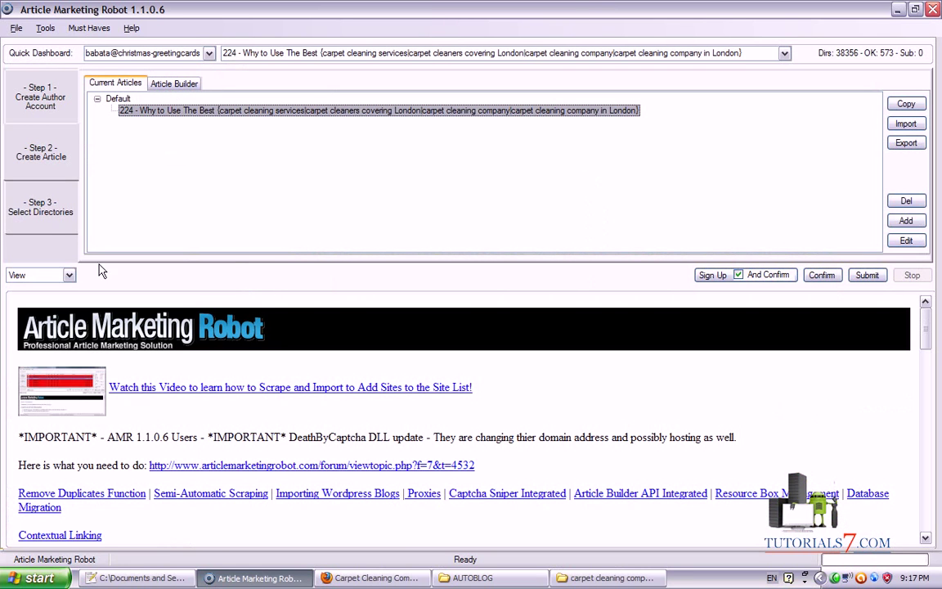
Open the directory selection, exclude sites with status None, and refresh the site list.
drag(136, 211, 572, 199)
mouse_move(178, 189)
mouse_down()
mouse_move(121, 216)
mouse_move(192, 229)
mouse_up()
mouse_move(61, 200)
mouse_down()
mouse_move(9, 188)
mouse_move(82, 176)
mouse_move(25, 168)
mouse_up()
key(Escape)
click(39, 215)
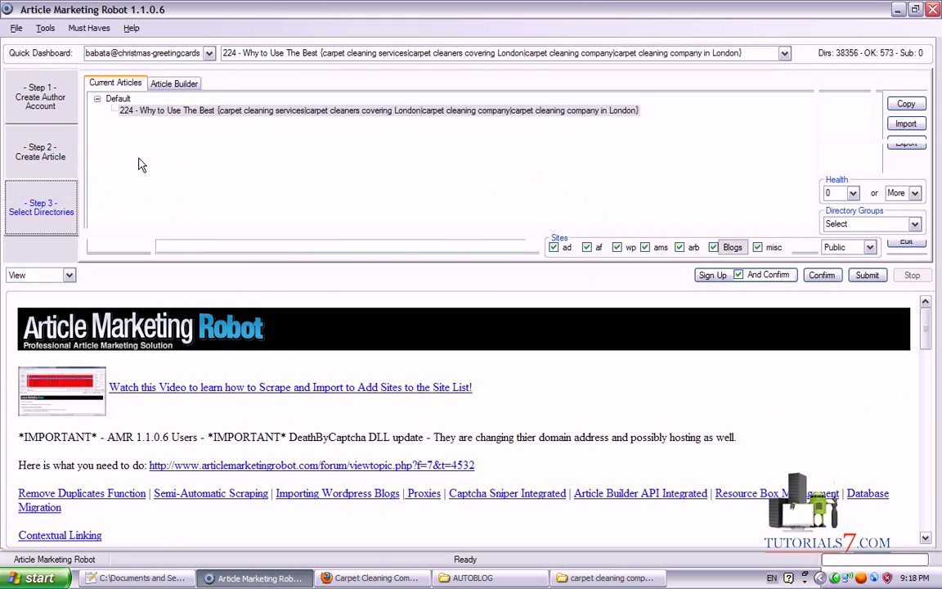
click(829, 127)
mouse_move(941, 245)
mouse_down()
mouse_move(888, 255)
mouse_move(941, 241)
mouse_up()
drag(334, 456, 900, 258)
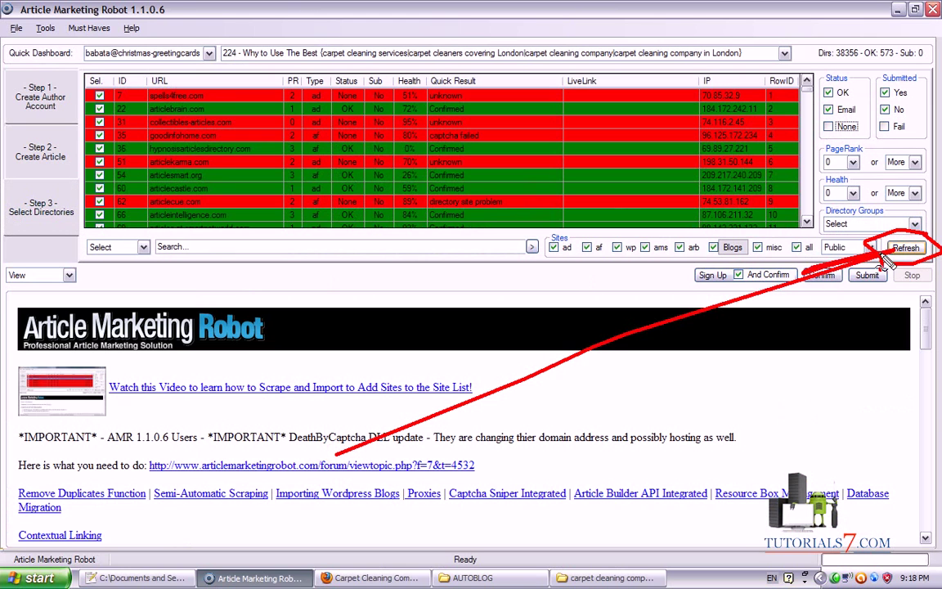
click(906, 247)
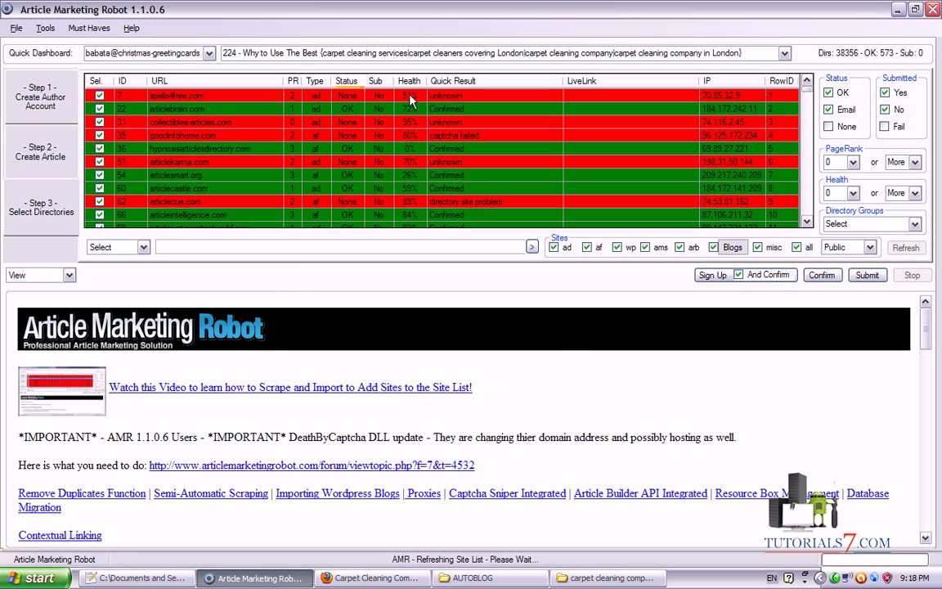
Examine the directory counts and the status and quick result of sites throughout the refreshed list.
mouse_move(927, 37)
mouse_down()
mouse_move(818, 43)
mouse_move(892, 75)
mouse_move(939, 39)
mouse_up()
key(Escape)
mouse_move(463, 172)
mouse_down()
mouse_move(447, 527)
mouse_move(391, 528)
mouse_move(617, 563)
mouse_move(564, 581)
mouse_move(499, 586)
mouse_move(442, 561)
mouse_up()
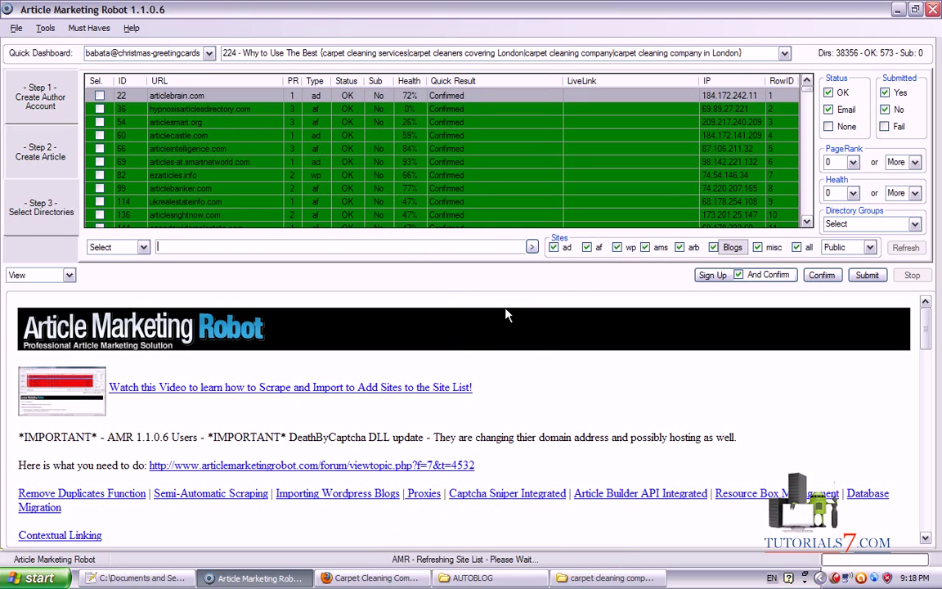
mouse_move(616, 533)
mouse_down()
mouse_move(679, 385)
mouse_move(852, 63)
mouse_move(919, 65)
mouse_move(855, 33)
mouse_move(826, 66)
mouse_up()
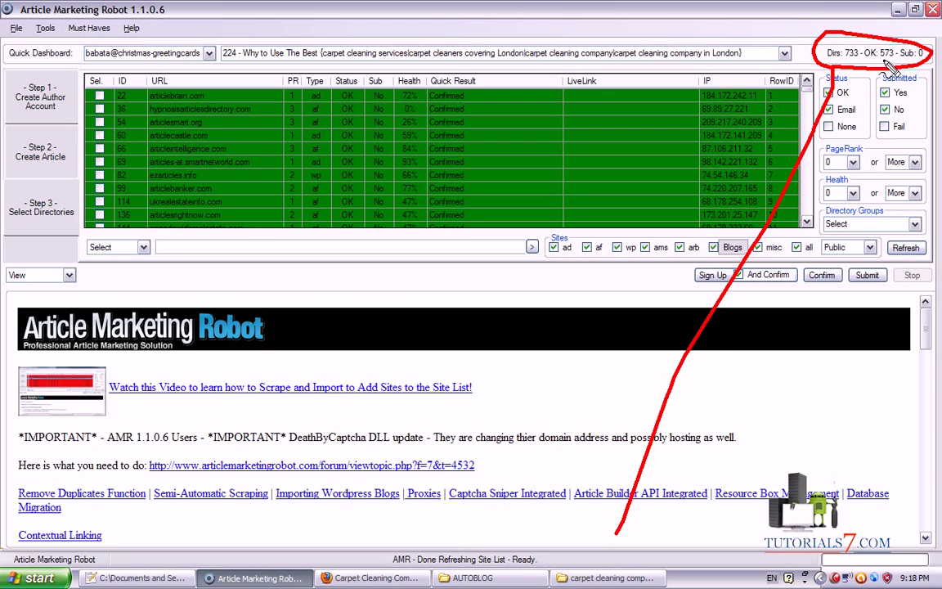
mouse_move(880, 61)
mouse_down()
mouse_move(900, 61)
mouse_move(899, 41)
mouse_move(875, 39)
mouse_move(873, 57)
mouse_move(890, 69)
mouse_up()
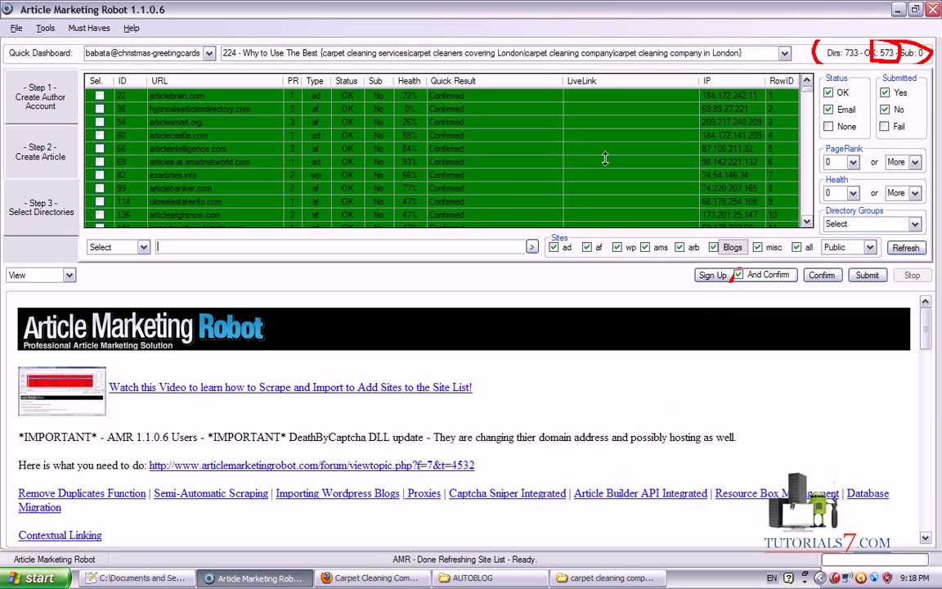
drag(806, 92, 806, 111)
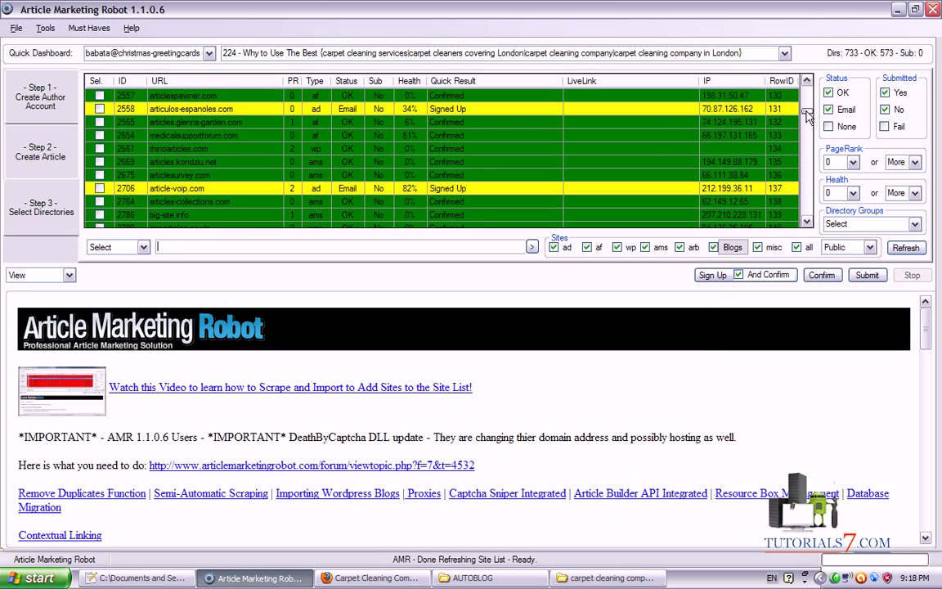
click(154, 126)
mouse_move(159, 133)
mouse_down()
mouse_move(425, 147)
mouse_move(466, 119)
mouse_move(184, 91)
mouse_move(151, 127)
mouse_move(496, 130)
mouse_up()
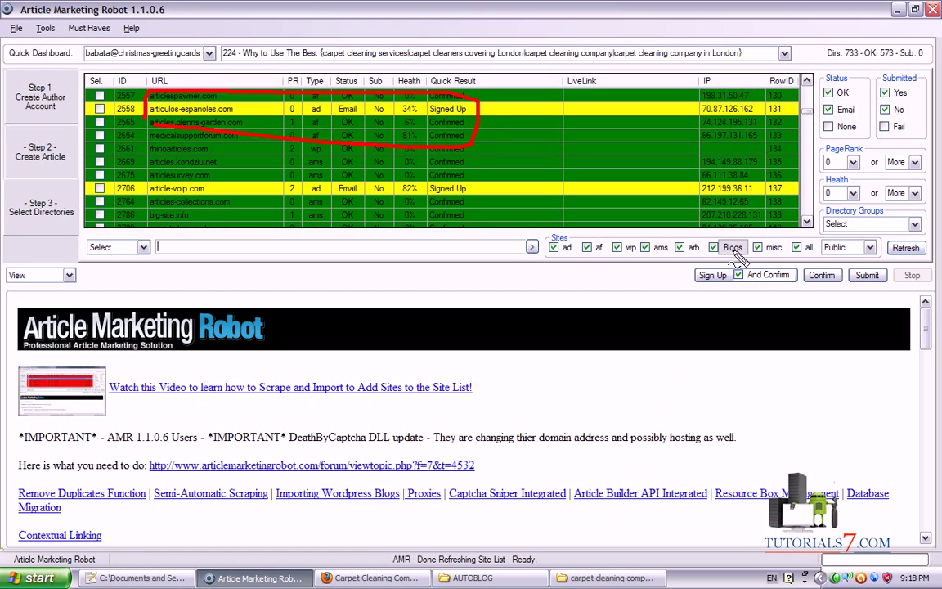
key(Escape)
drag(809, 114, 807, 87)
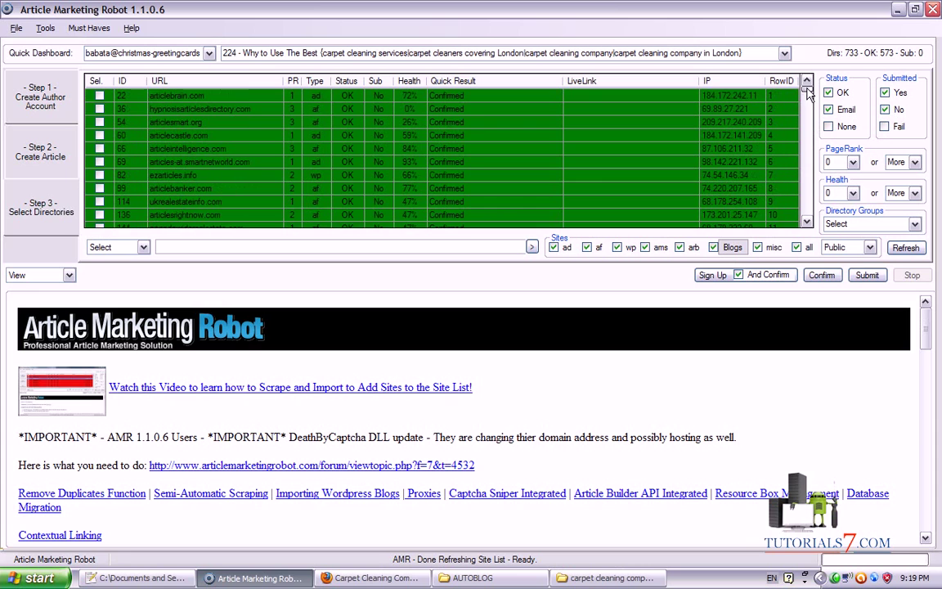
Select all sites in the filtered directory list.
click(144, 247)
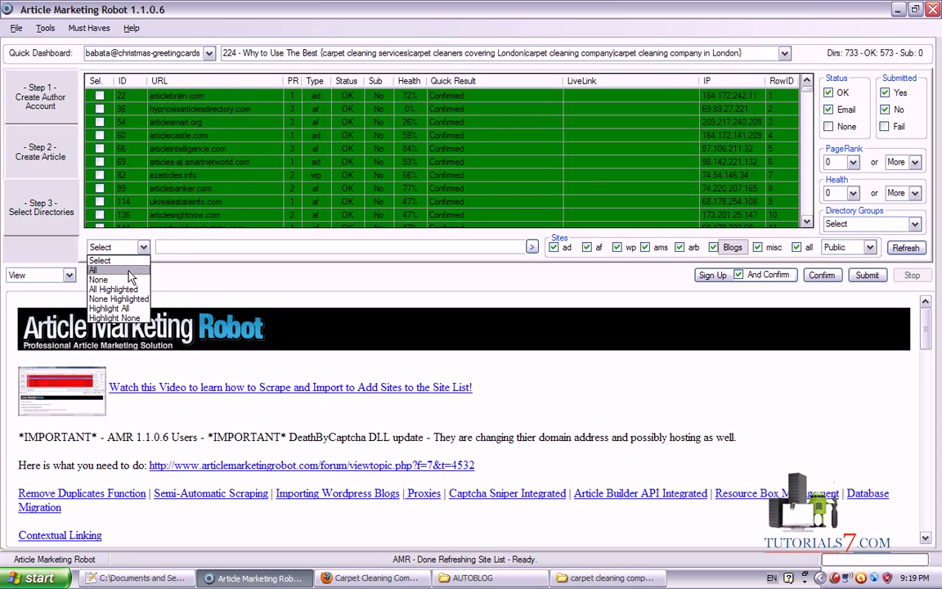
mouse_move(146, 256)
mouse_down()
mouse_move(65, 266)
mouse_move(102, 342)
mouse_move(92, 269)
mouse_up()
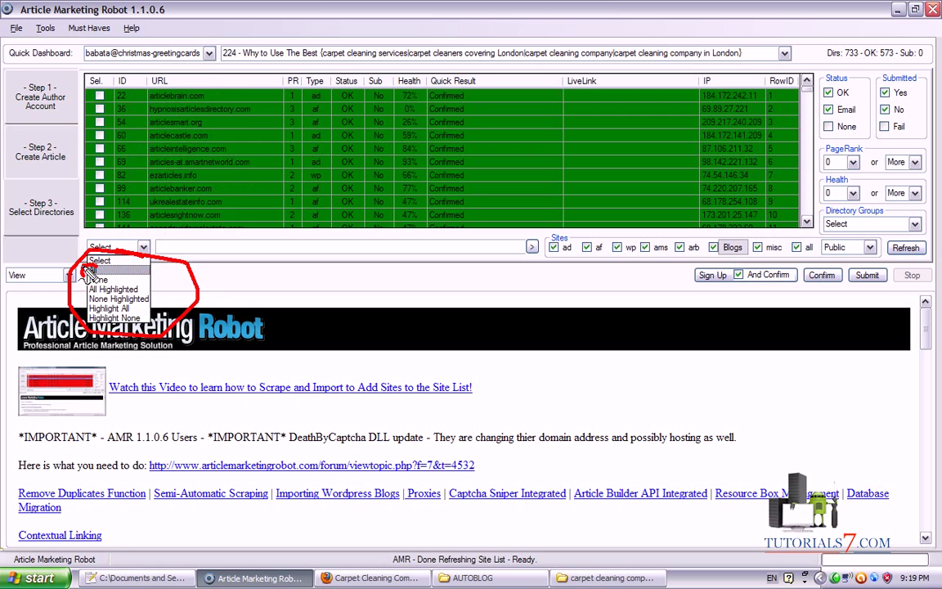
click(92, 270)
click(143, 247)
click(119, 270)
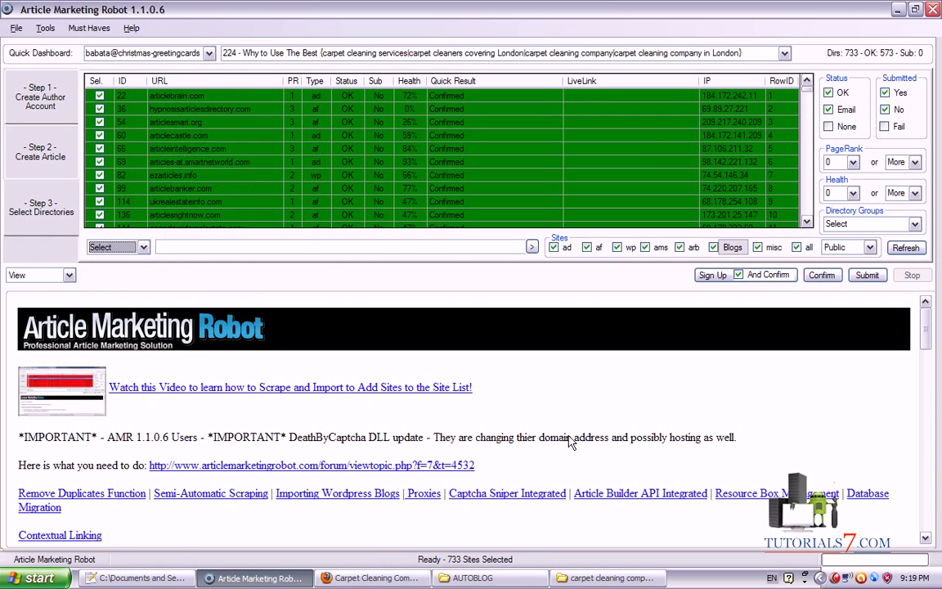
Submit the carpet cleaning article to all selected sites now, without a schedule.
mouse_move(90, 536)
mouse_down()
mouse_move(507, 533)
mouse_move(800, 303)
mouse_move(860, 282)
mouse_up()
key(Escape)
click(868, 277)
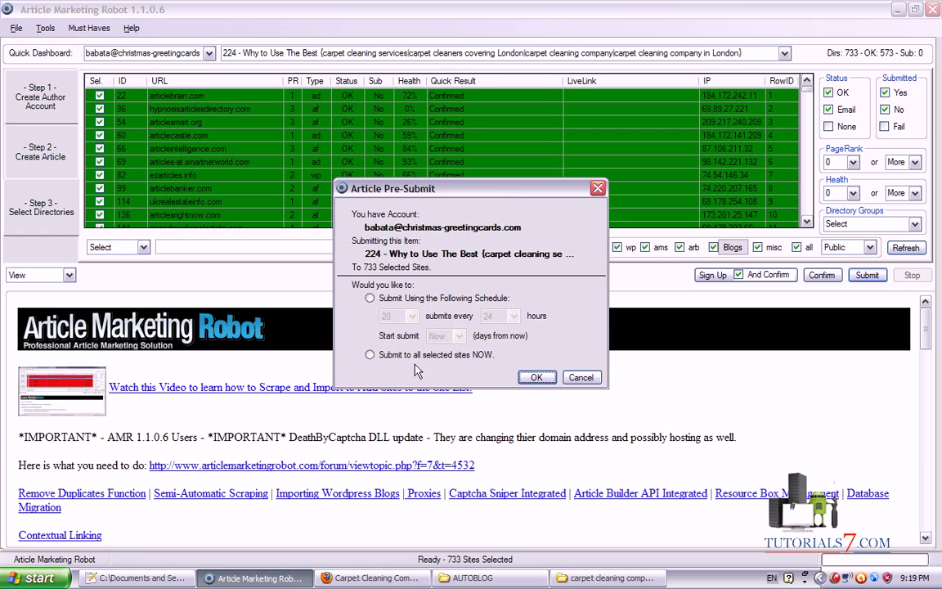
mouse_move(350, 275)
mouse_down()
mouse_move(348, 288)
mouse_move(399, 335)
mouse_move(563, 342)
mouse_move(566, 270)
mouse_move(343, 263)
mouse_move(360, 368)
mouse_move(515, 386)
mouse_up()
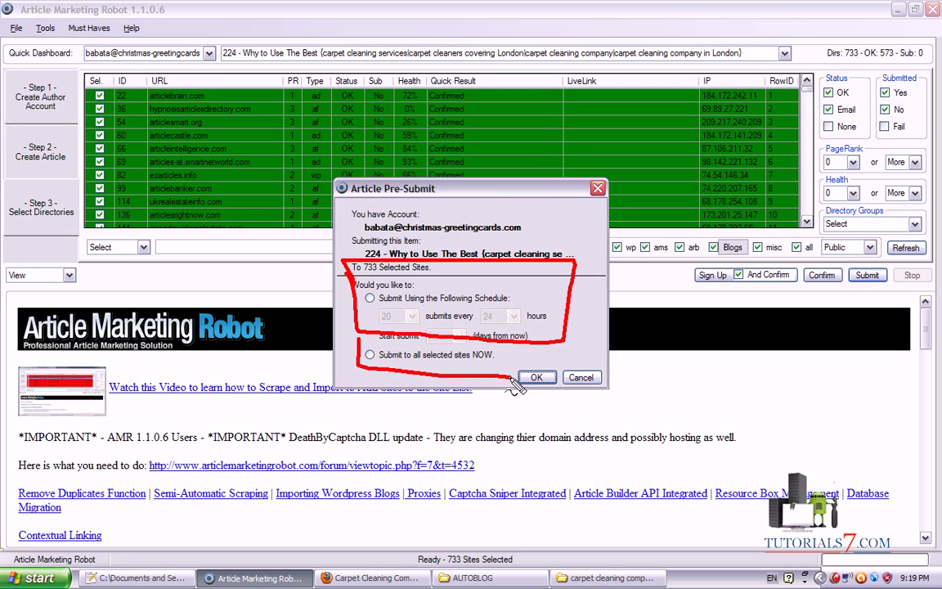
key(Escape)
click(431, 354)
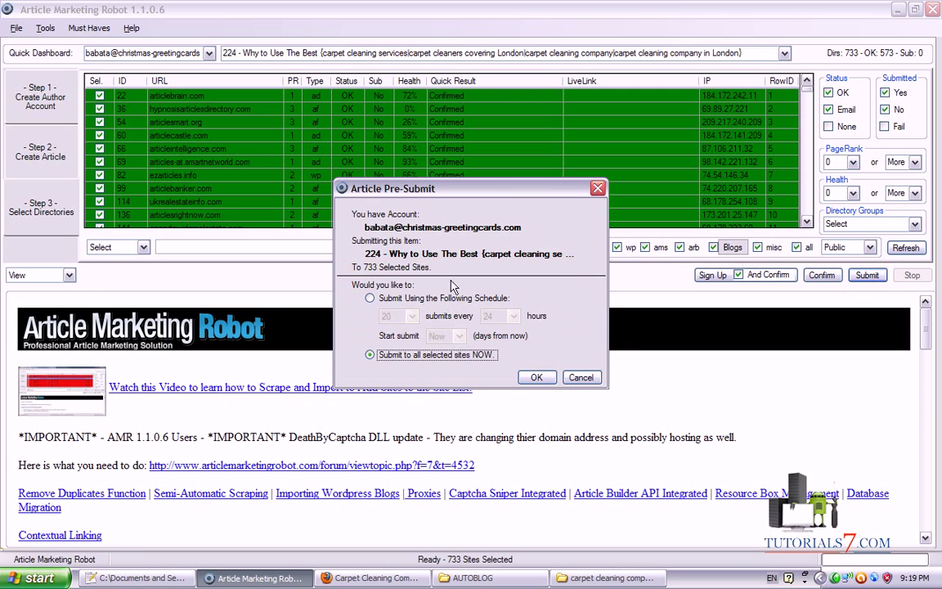
click(536, 377)
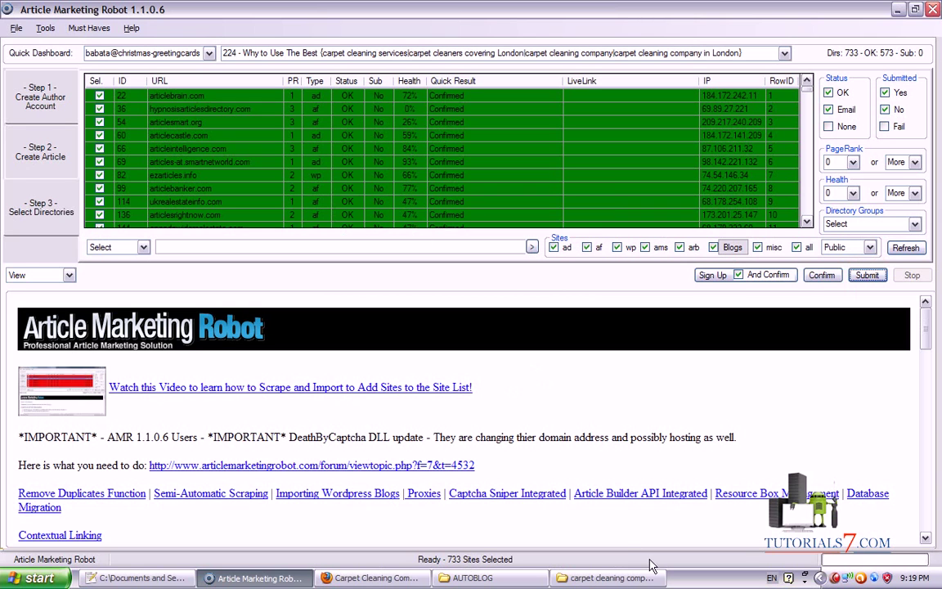
click(899, 526)
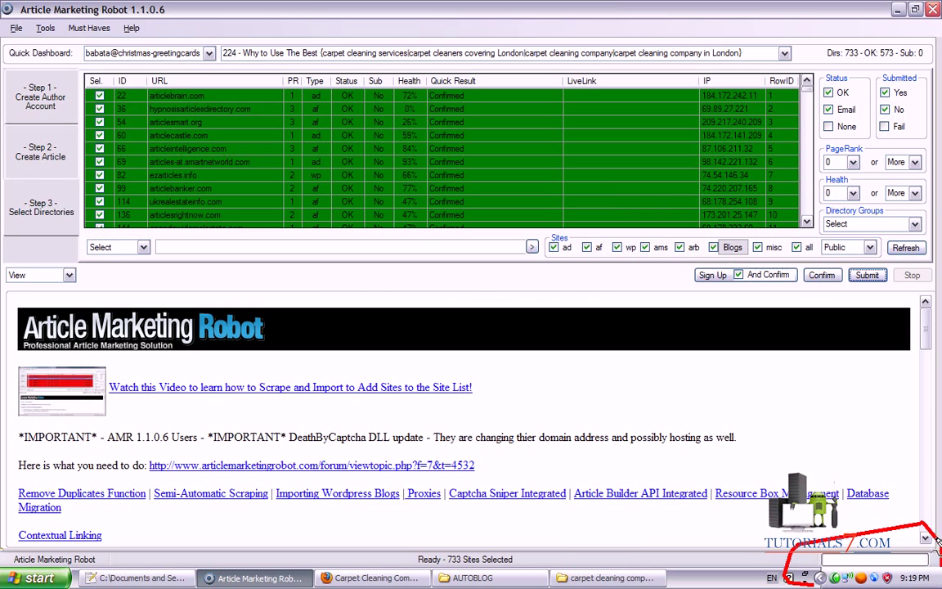